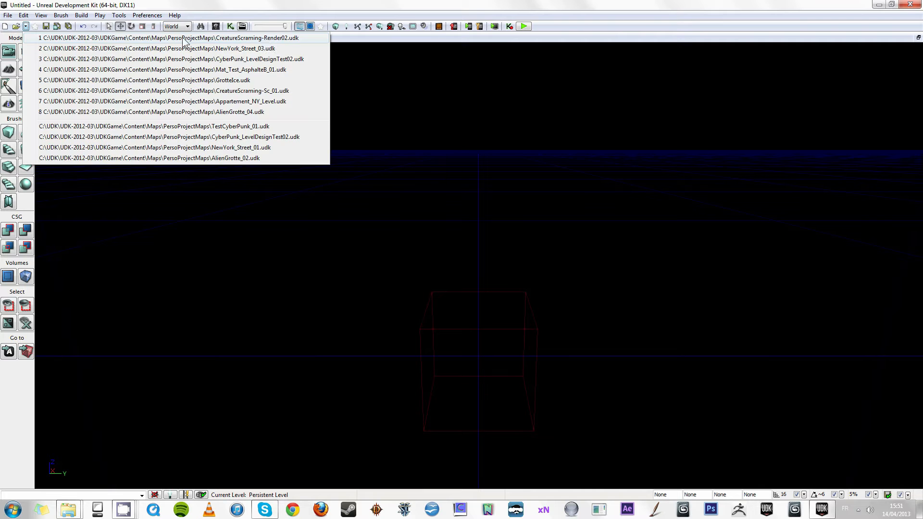
Open the recent map CreatureScraming-Render02.udk
click(262, 44)
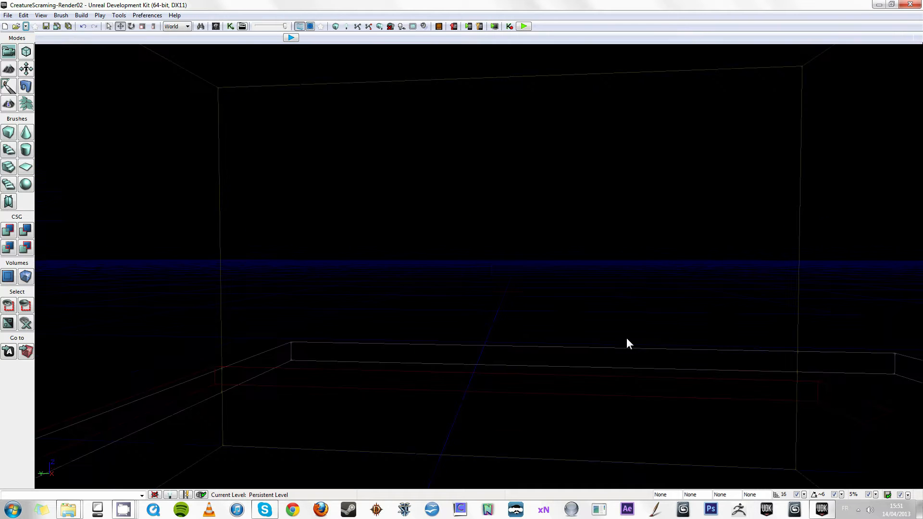
right_drag(586, 237, 585, 241)
Check whether the editor is set to the DirectX 9 or the DirectX 11 renderer
click(8, 15)
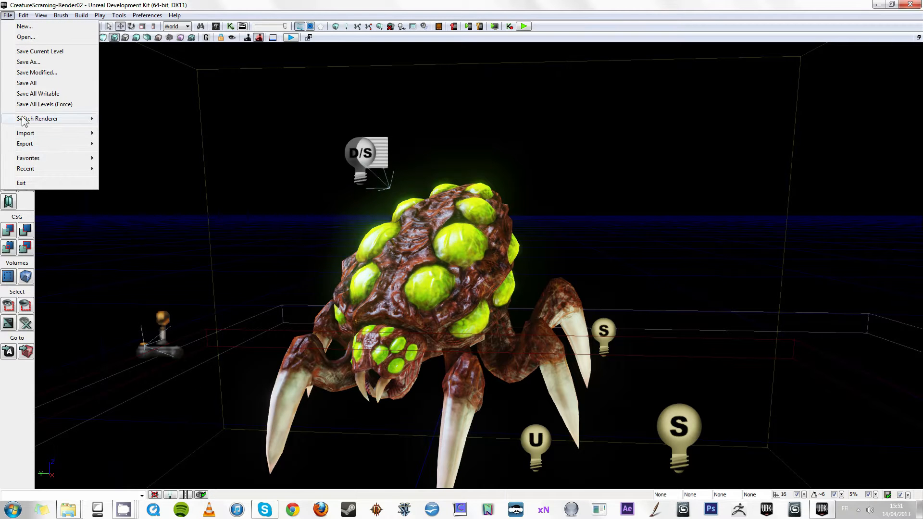
mouse_move(67, 124)
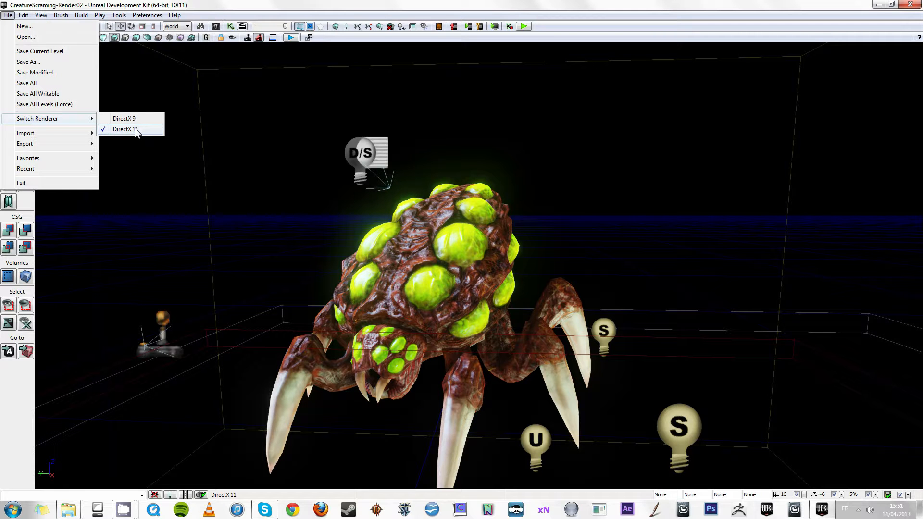
mouse_move(174, 15)
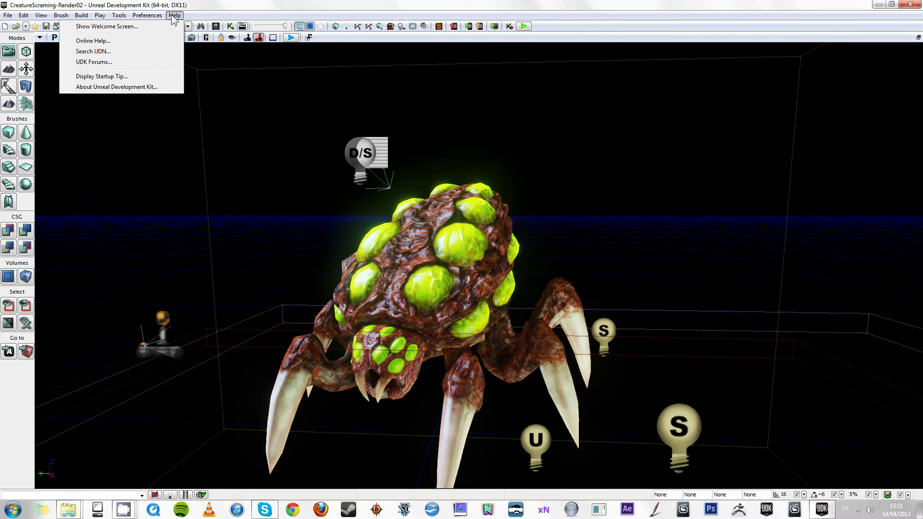
mouse_move(8, 15)
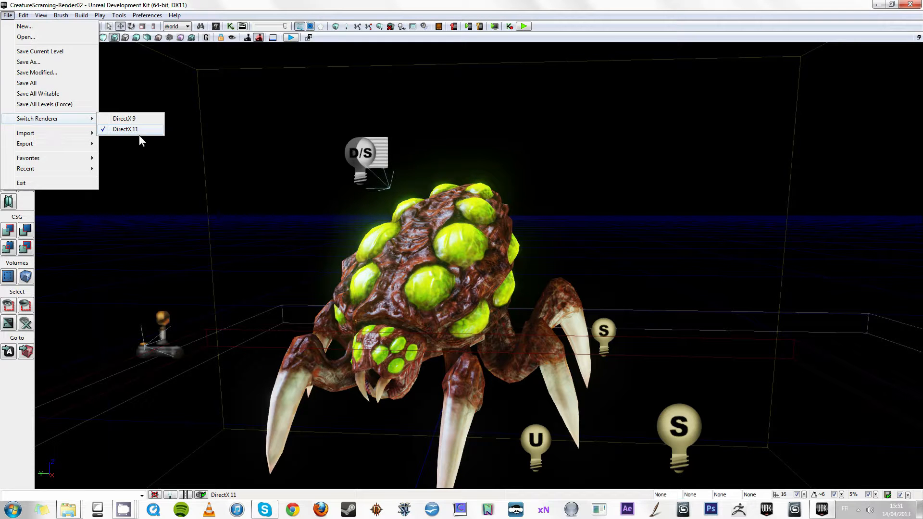
Inspect the properties of the point light beside the creature's rear leg, including its Shadow Filter Quality
right_drag(328, 275, 389, 312)
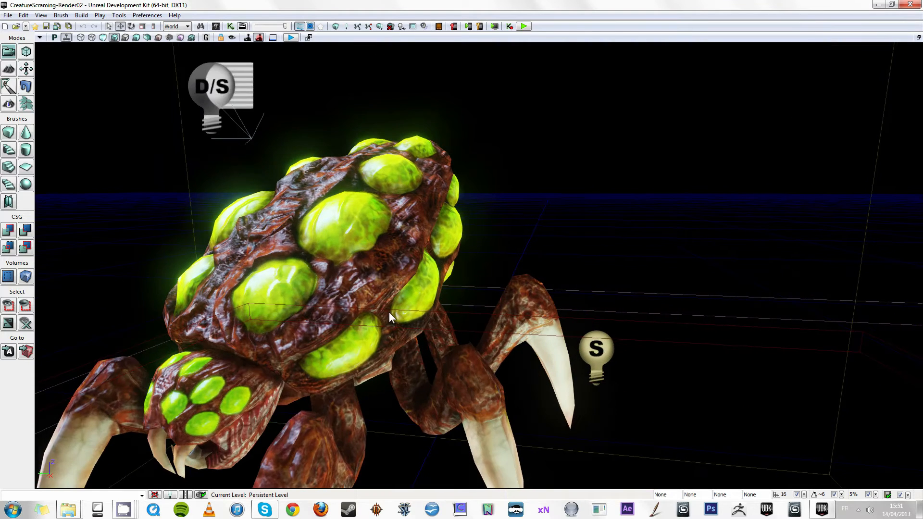
drag(341, 251, 393, 262)
drag(423, 206, 445, 270)
click(445, 270)
mouse_move(571, 229)
mouse_down()
mouse_move(546, 259)
mouse_move(552, 209)
mouse_move(558, 265)
mouse_move(592, 220)
mouse_move(572, 228)
mouse_up()
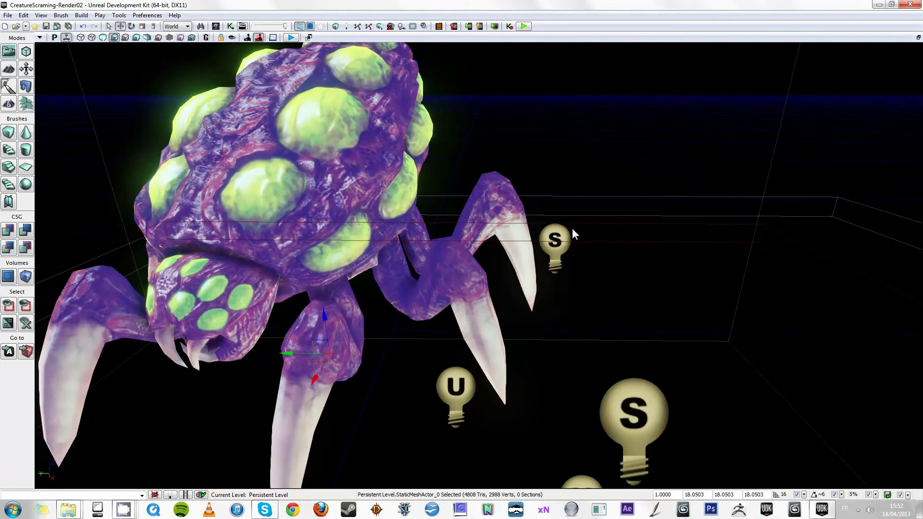
click(562, 243)
double_click(561, 252)
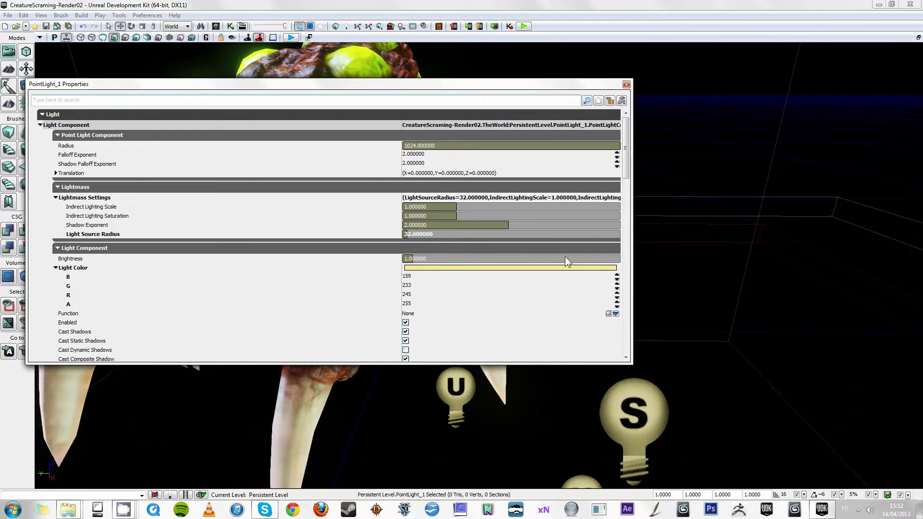
scroll(628, 153, down, 9)
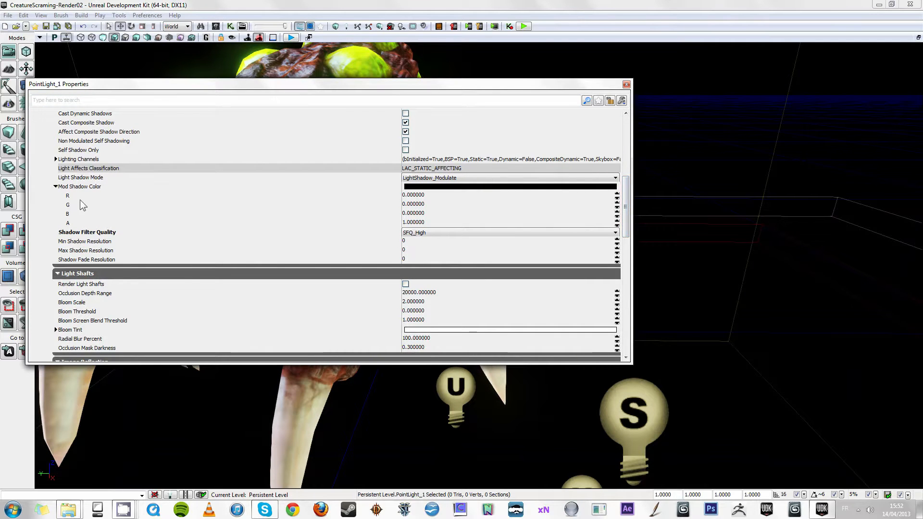
click(465, 234)
click(628, 83)
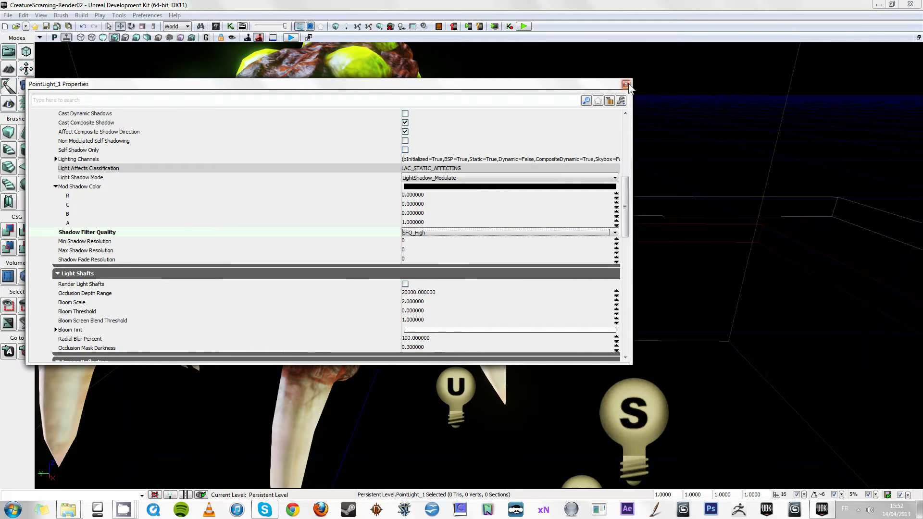
click(626, 84)
Inspect the brightness and shadow properties of the U-marked point light nearest the creature's front leg
middle_drag(581, 210, 580, 248)
double_click(448, 304)
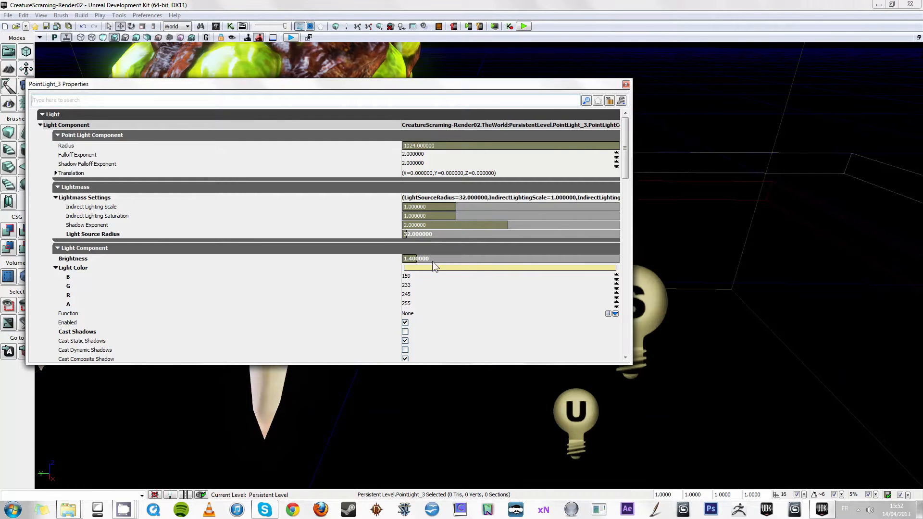
click(626, 84)
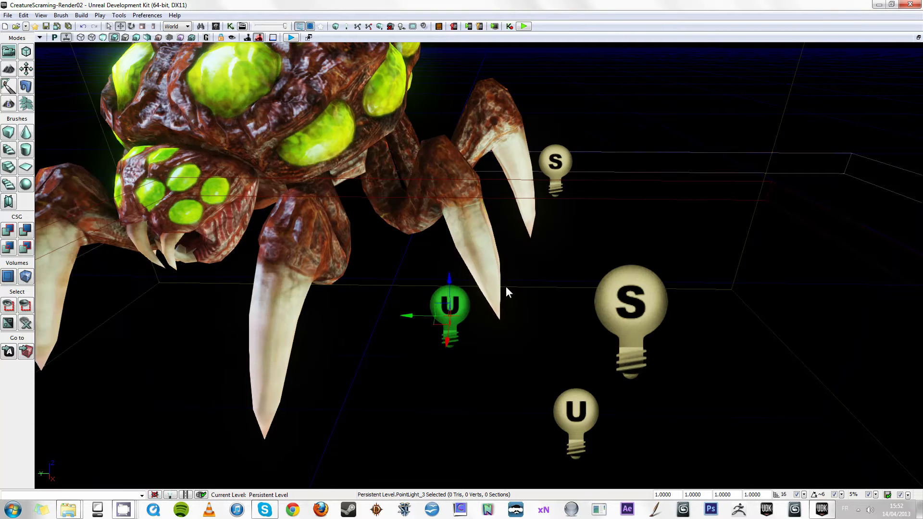
double_click(451, 289)
click(625, 85)
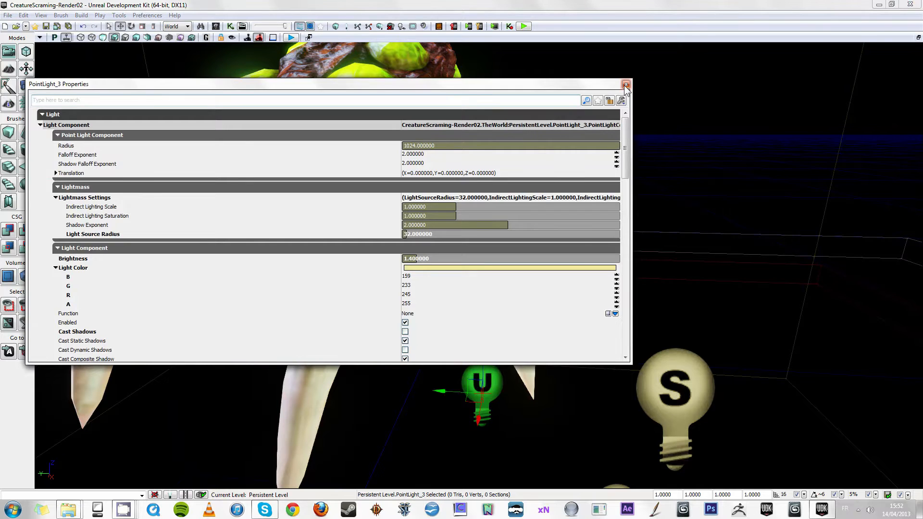
click(625, 86)
Inspect the dominant directional light's brightness, Shadow Filter Quality options and minimum and maximum shadow resolution
drag(611, 232, 319, 165)
click(294, 154)
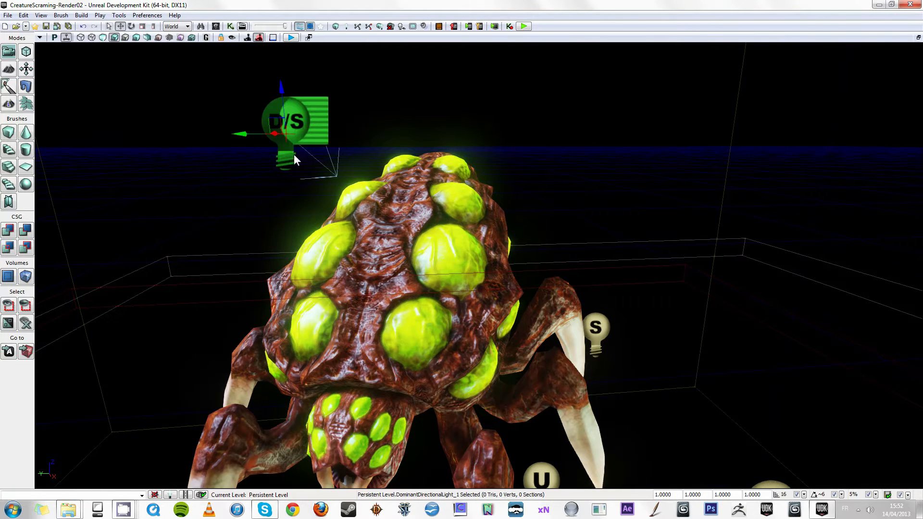
double_click(306, 120)
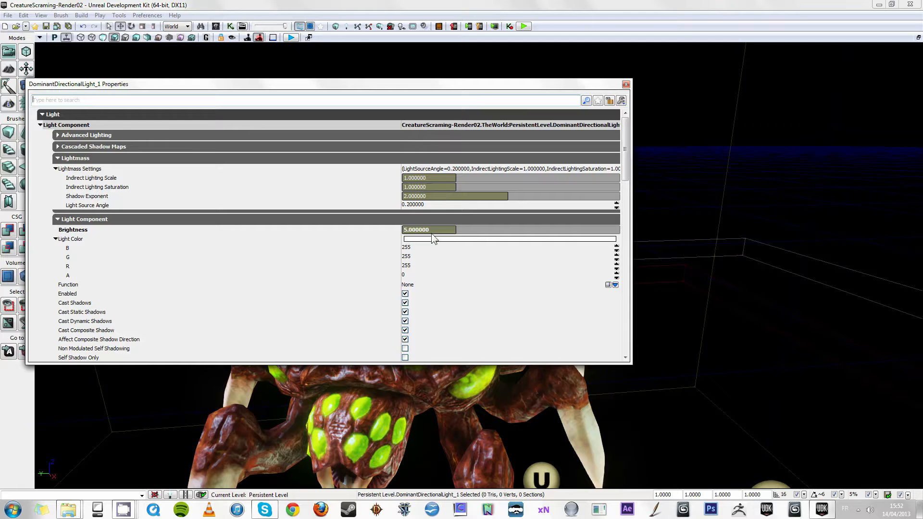
scroll(176, 316, down, 5)
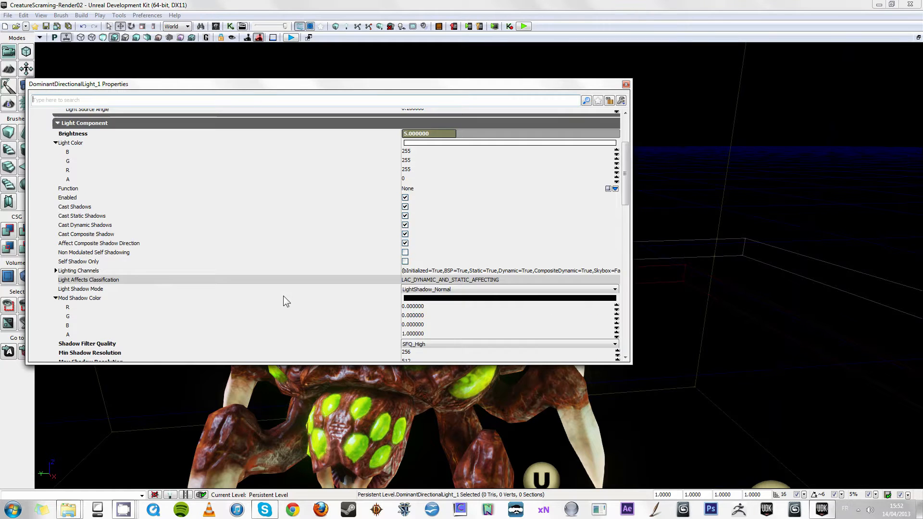
click(418, 305)
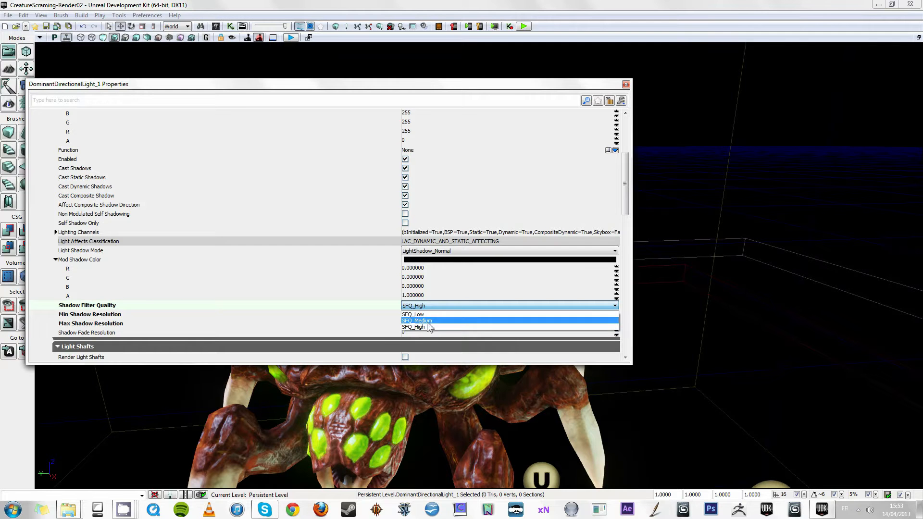
click(423, 326)
click(428, 315)
click(414, 323)
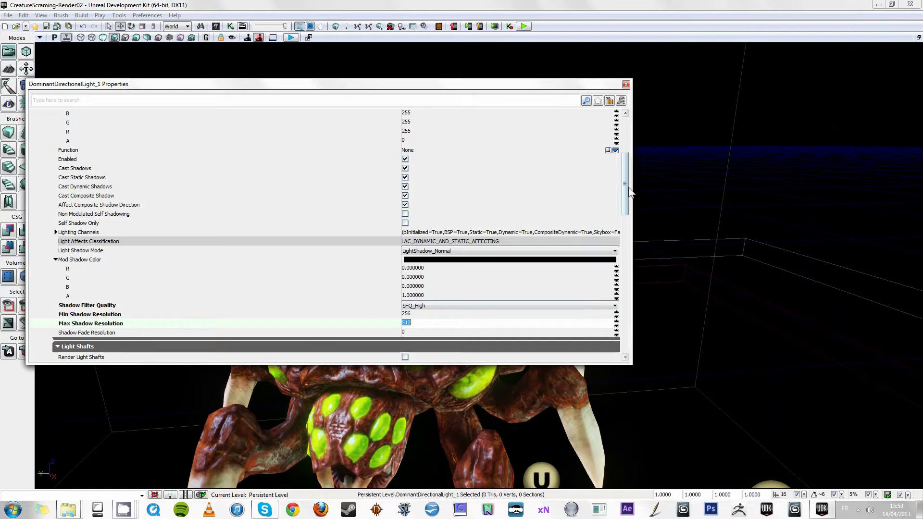
scroll(626, 201, down, 2)
click(419, 269)
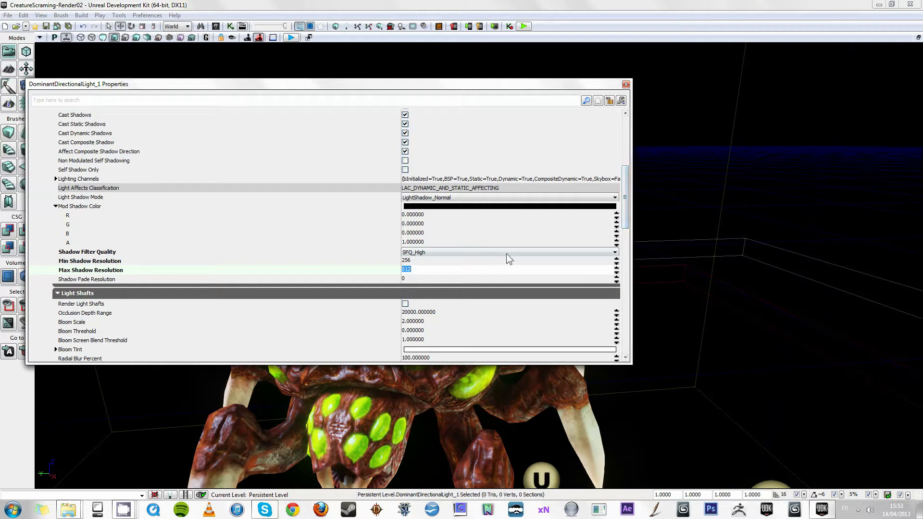
Review the directional light's light shaft, movement, display, attachment and collision settings, and close its properties
scroll(389, 262, down, 5)
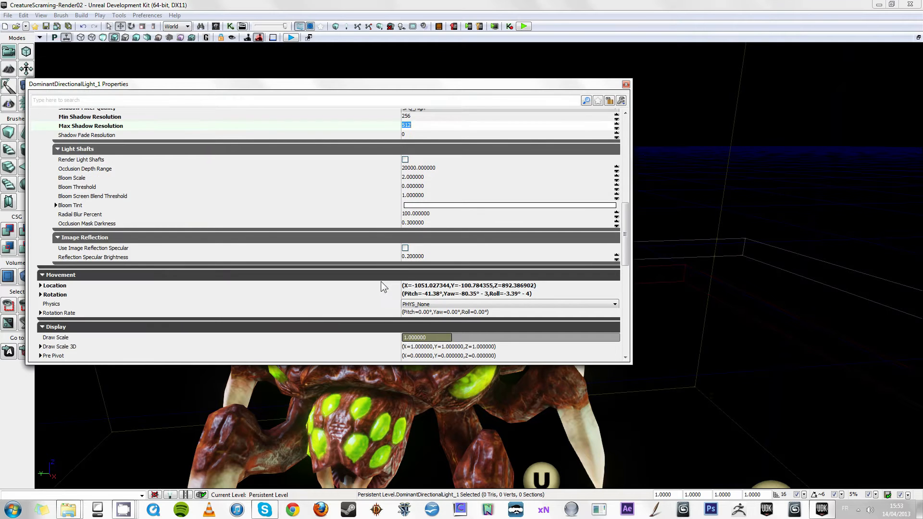
scroll(381, 281, down, 3)
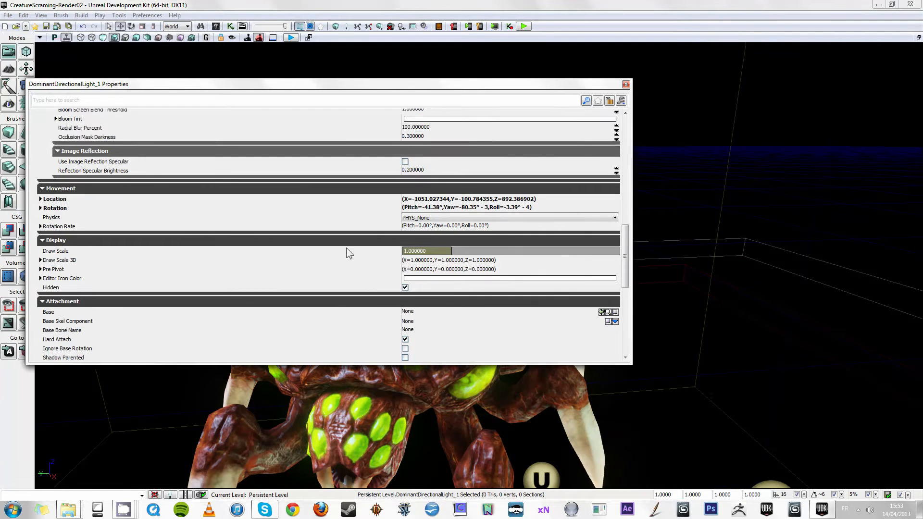
scroll(344, 267, down, 5)
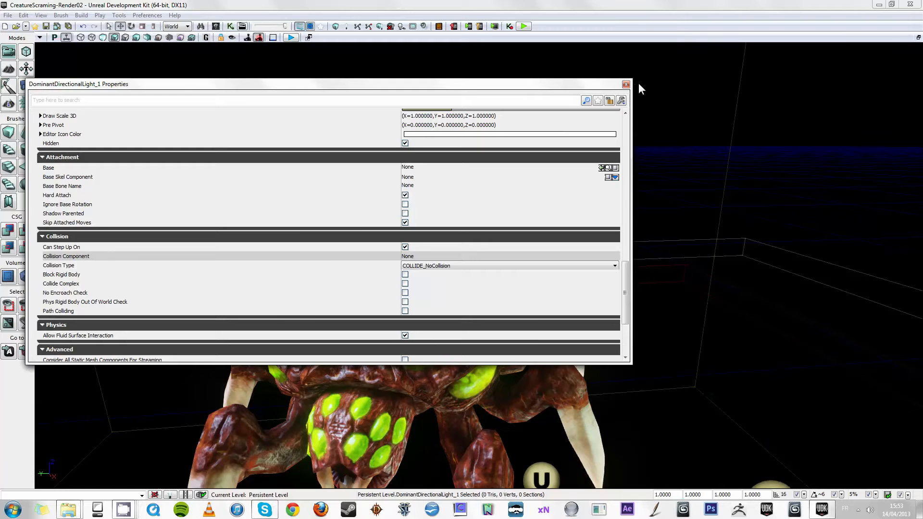
click(625, 85)
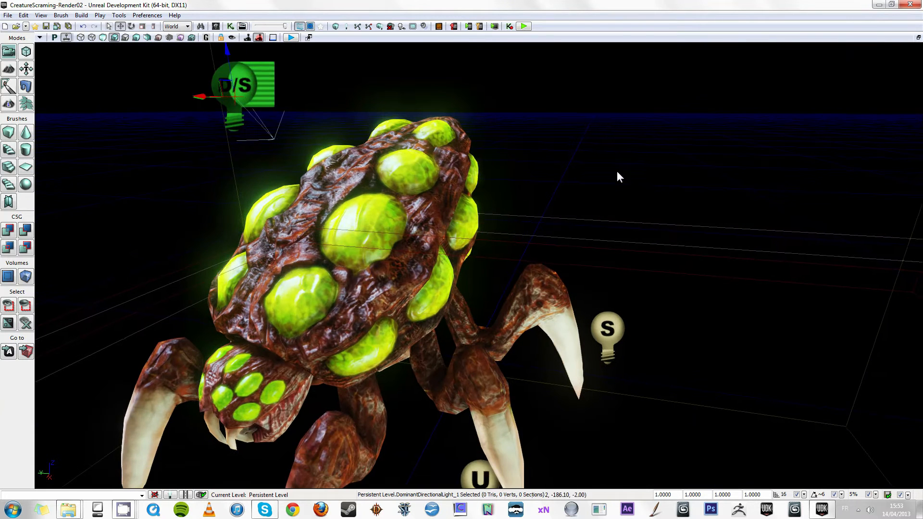
Delete the small white light standing near the grid origin, away from the creature
right_drag(571, 225, 562, 230)
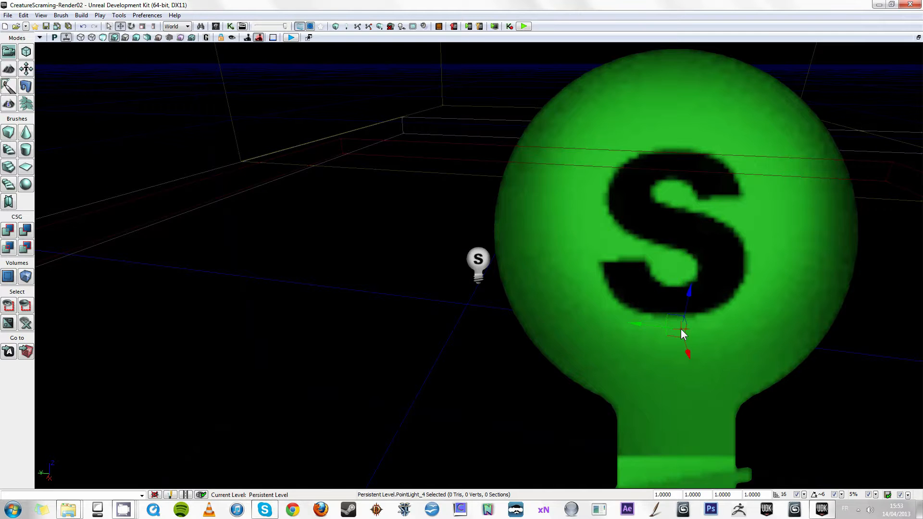
scroll(628, 332, down, 8)
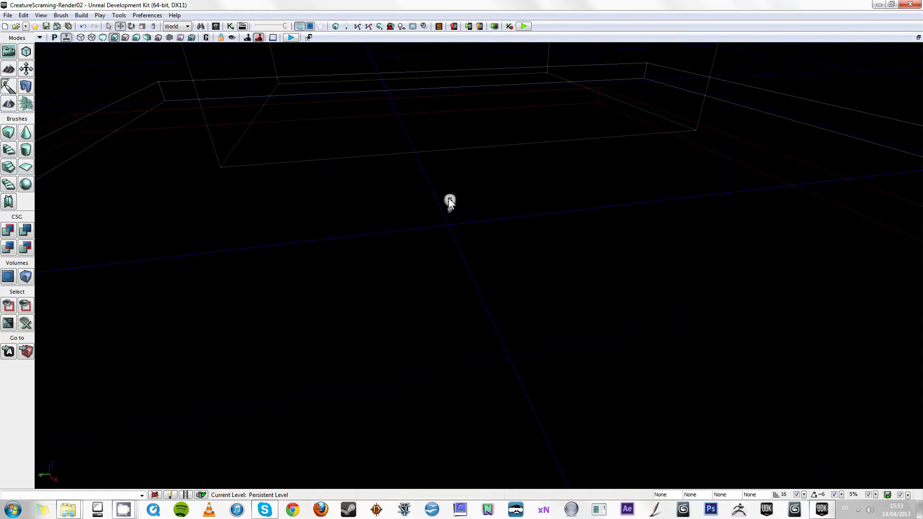
click(448, 200)
key(Delete)
right_drag(469, 210, 529, 43)
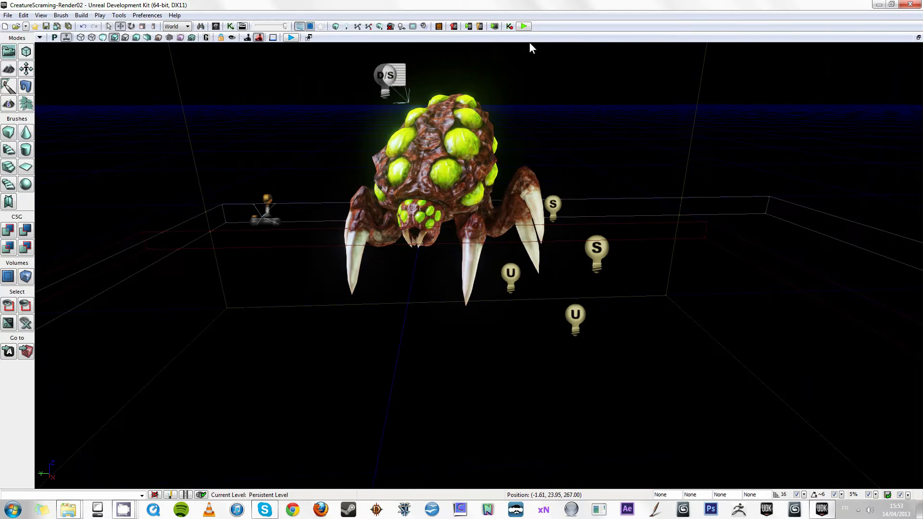
Select the creature mesh and examine all the actor templates that can be added to the scene
click(385, 208)
right_click(417, 139)
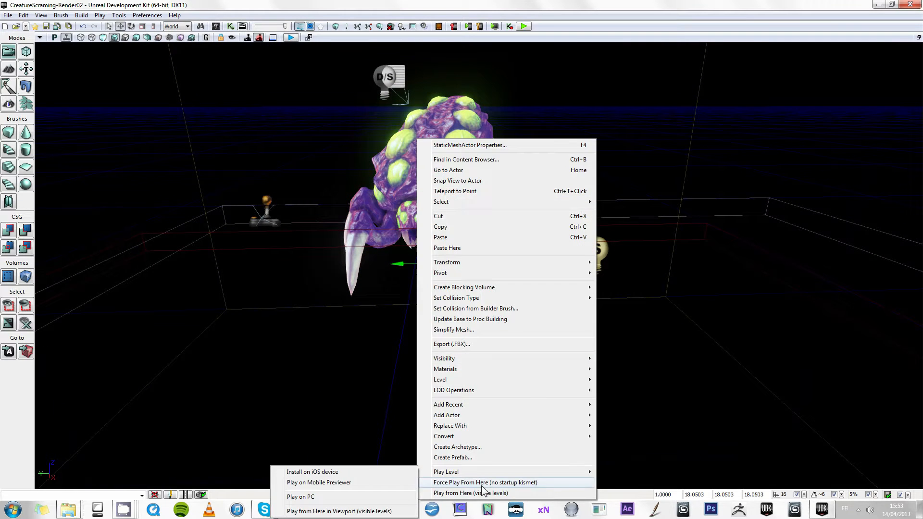
mouse_move(480, 416)
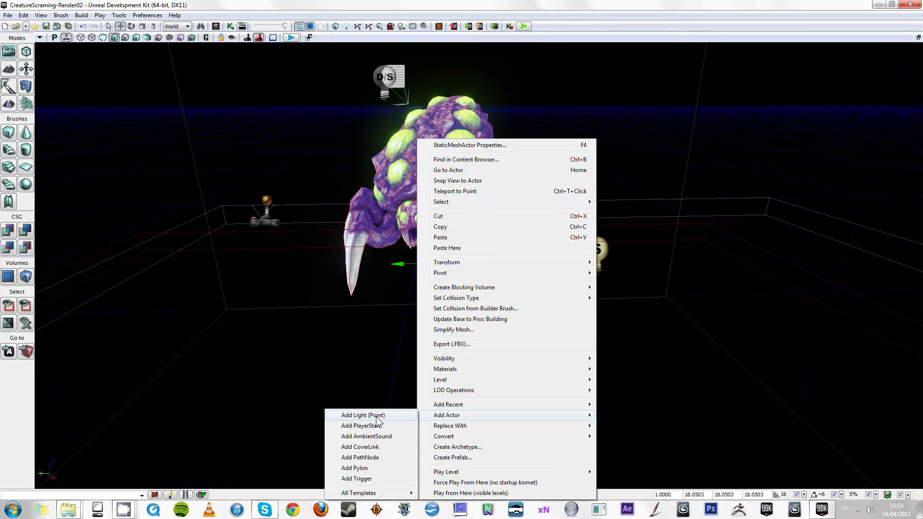
mouse_move(398, 495)
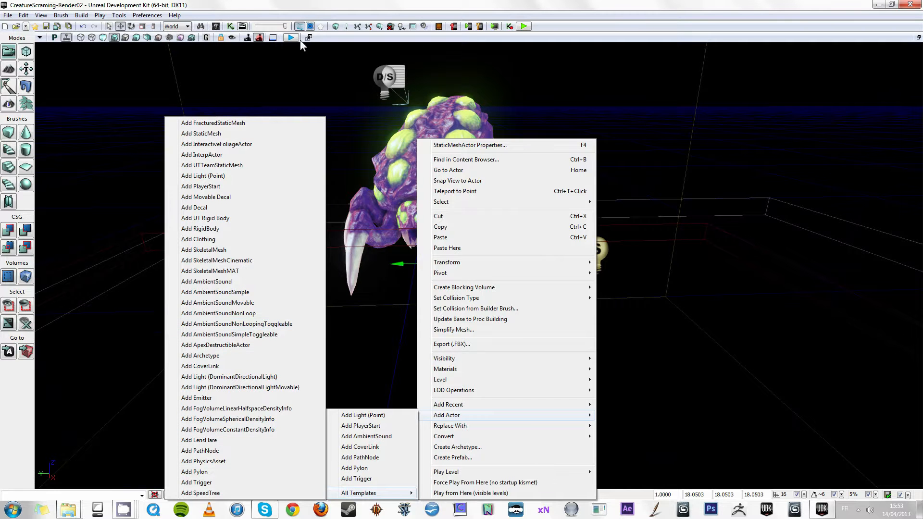
Show the actor classes and select DominantDirectionalLight within the DirectionalLights group of the Lights category
click(216, 26)
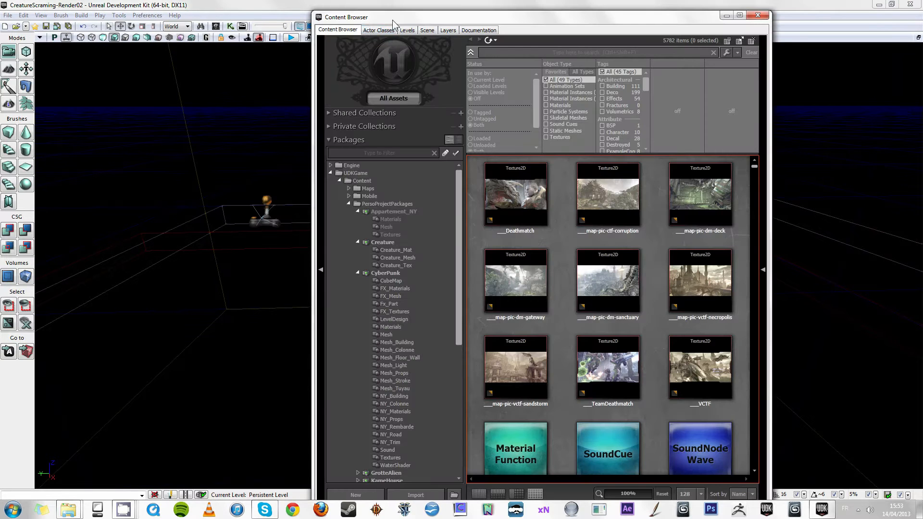
click(379, 30)
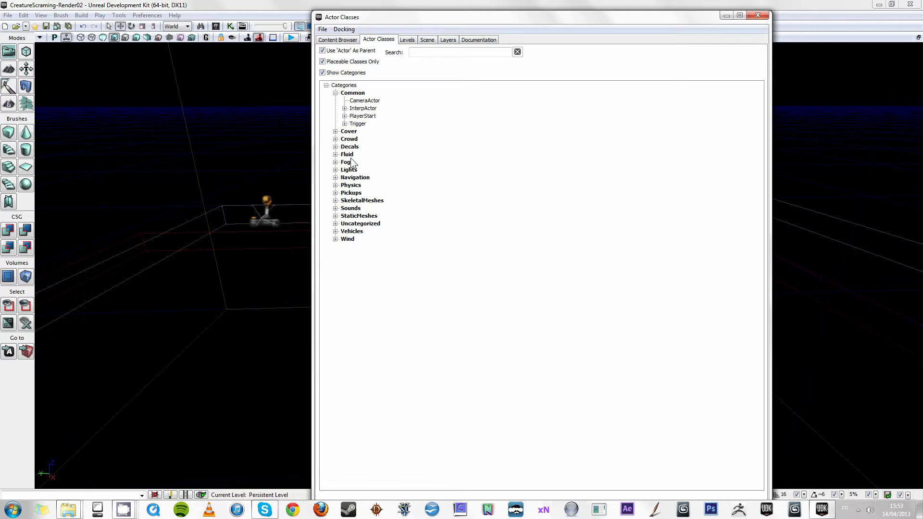
double_click(348, 171)
click(382, 177)
click(344, 178)
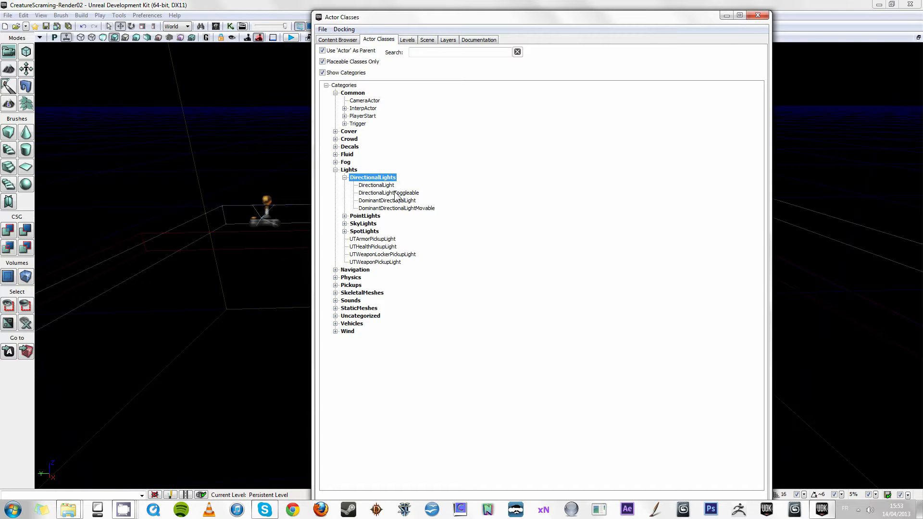
click(395, 193)
click(397, 201)
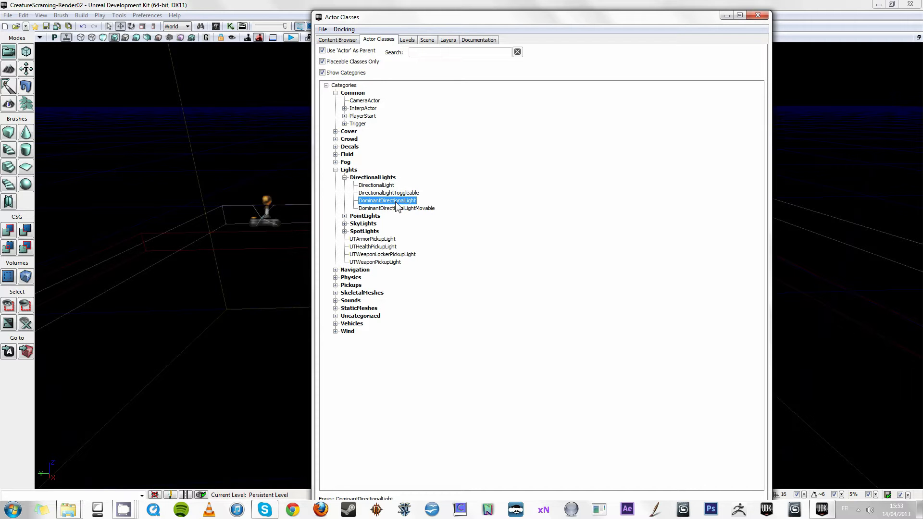
Move the Actor Classes window clear of the creature and select the PlayerStart class
click(740, 15)
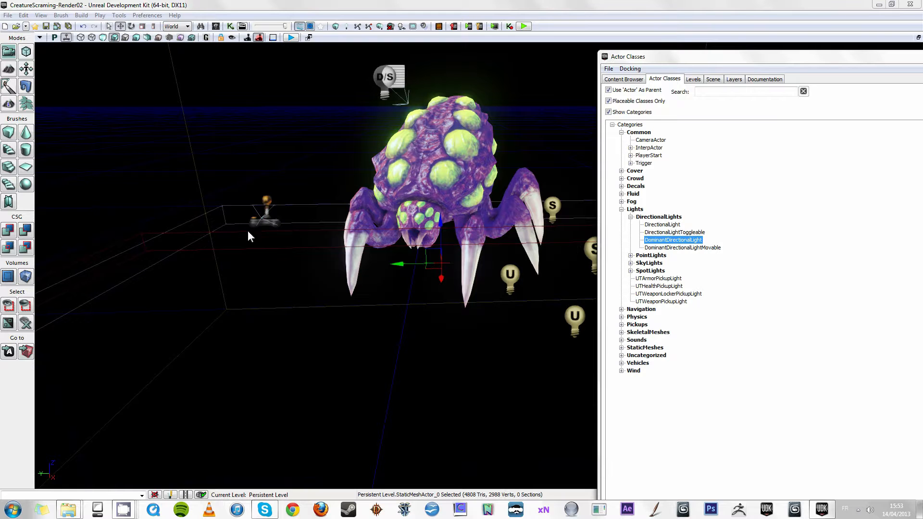
click(651, 155)
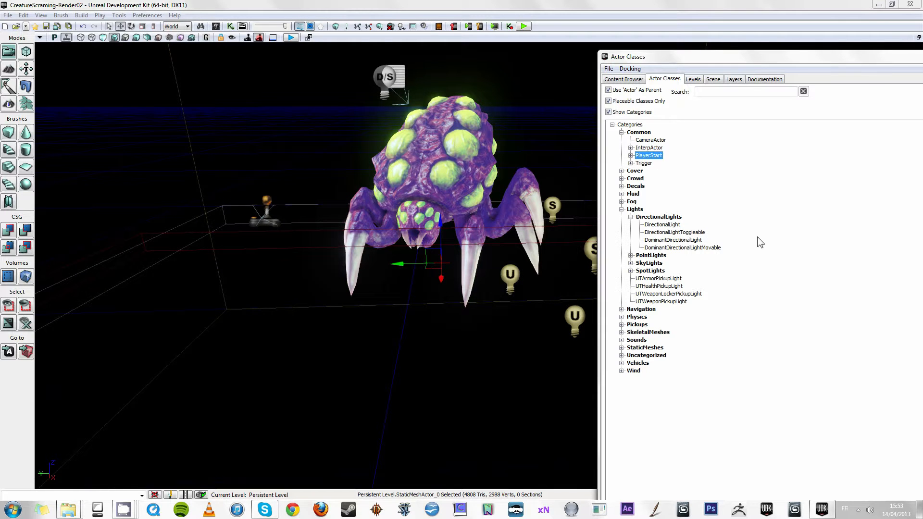
Move the Actor Classes window over the viewport and close it
drag(885, 60, 632, 139)
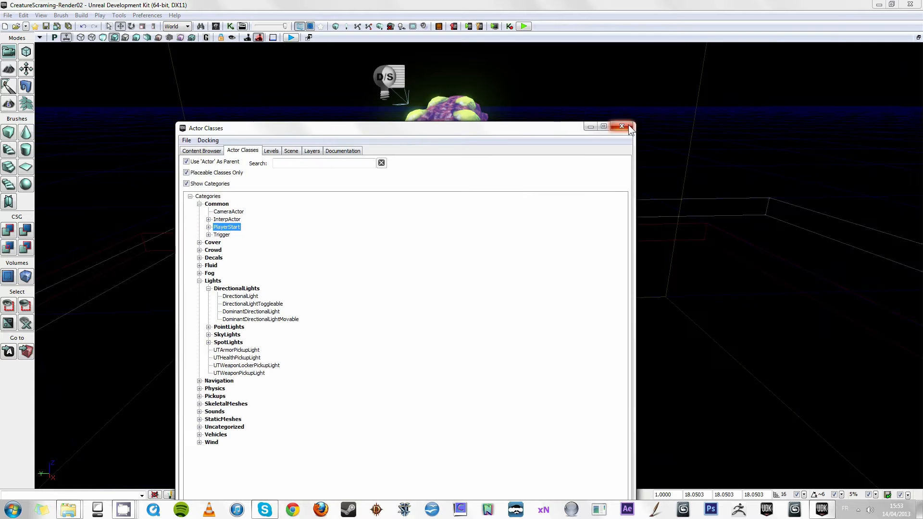
click(621, 126)
right_drag(353, 308, 388, 328)
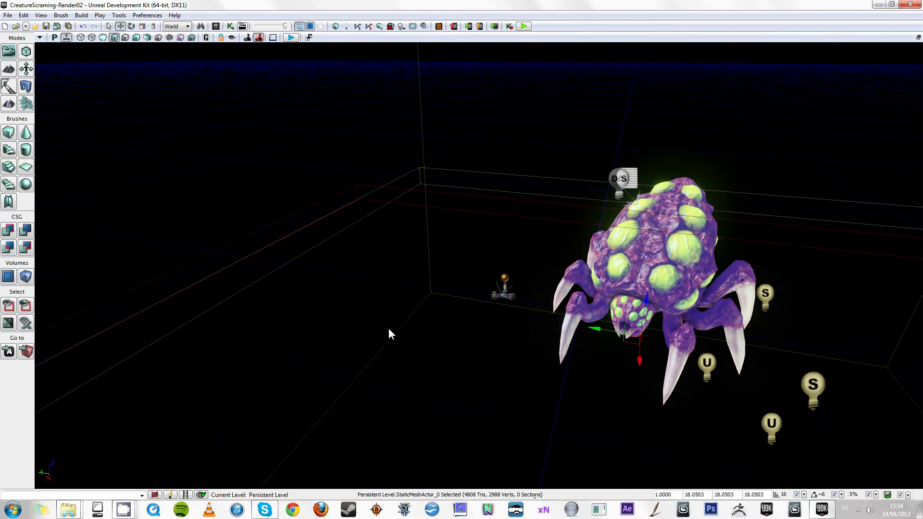
Select the LightmassCharacterIndirectDetailVolume box surrounding the creature and examine its extent from several angles
click(336, 217)
click(500, 174)
right_drag(499, 174, 443, 226)
click(426, 142)
click(426, 147)
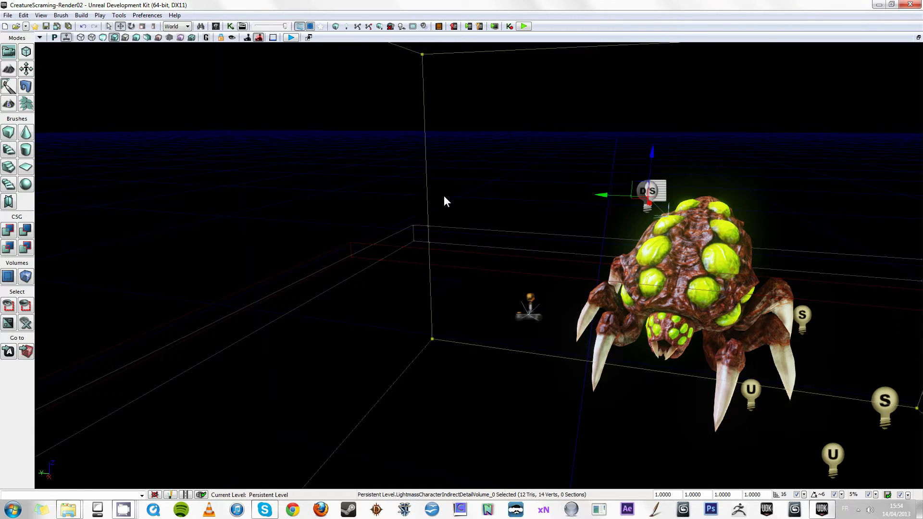
right_drag(443, 196, 451, 191)
middle_drag(451, 191, 473, 264)
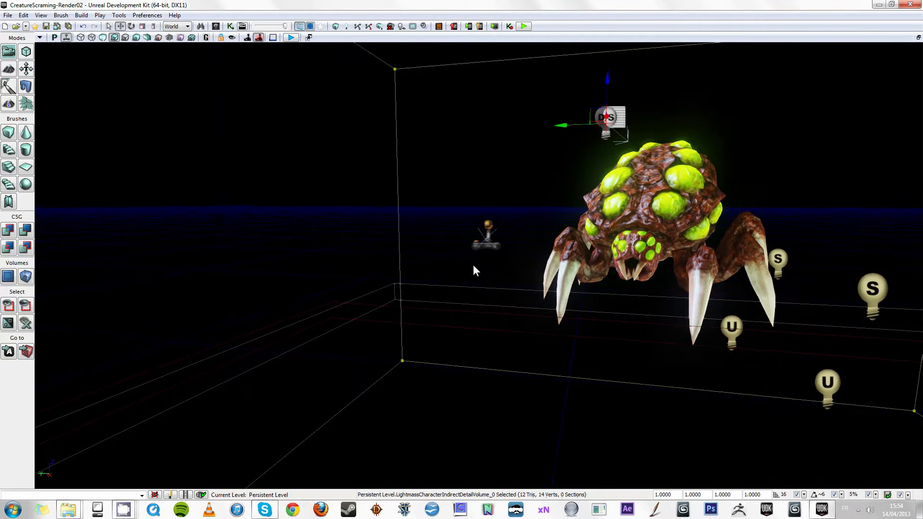
right_drag(473, 264, 486, 223)
middle_drag(486, 224, 486, 223)
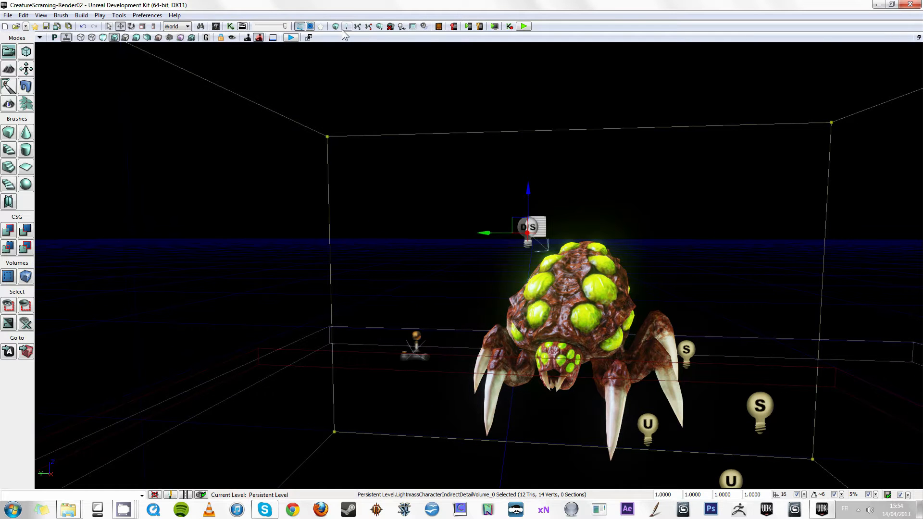
right_drag(565, 179, 560, 204)
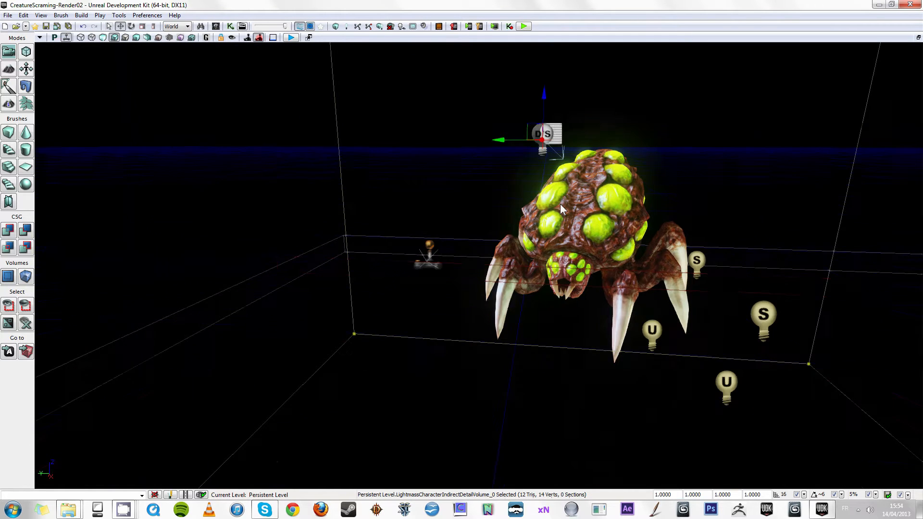
Select the flat red builder brush and rebuild it as a cube beneath the creature
click(331, 261)
click(369, 263)
right_drag(369, 264, 353, 274)
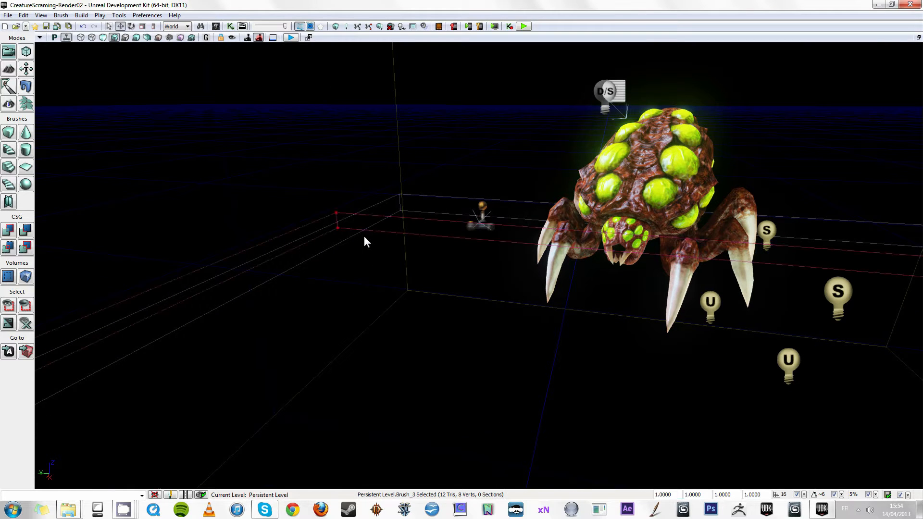
click(8, 135)
right_drag(476, 238, 513, 219)
middle_drag(513, 219, 539, 100)
mouse_move(540, 100)
mouse_down()
mouse_move(566, 490)
mouse_move(416, 285)
mouse_up()
mouse_move(457, 341)
mouse_down()
mouse_move(459, 92)
mouse_move(475, 110)
mouse_move(470, 178)
mouse_up()
right_drag(469, 172, 441, 163)
middle_drag(442, 162, 513, 59)
drag(513, 60, 508, 40)
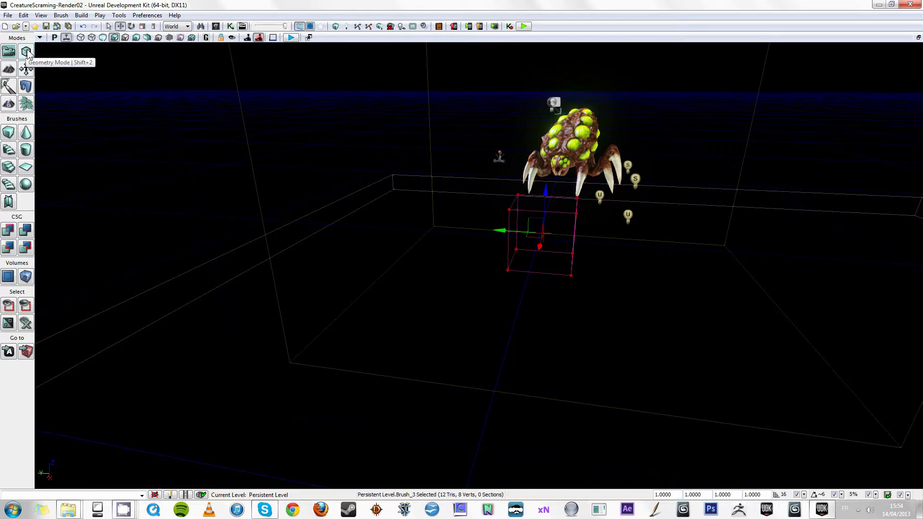
In Geometry Mode, select the cube's front face and stretch it forward beyond the surrounding volume
click(27, 50)
drag(107, 177, 153, 175)
mouse_move(449, 231)
right_down()
mouse_move(492, 231)
mouse_move(443, 264)
mouse_move(454, 243)
mouse_move(424, 270)
mouse_move(362, 246)
right_up()
click(408, 253)
mouse_move(463, 174)
ctrl+alt+mouse_down()
mouse_move(587, 196)
mouse_move(575, 194)
ctrl+alt+mouse_up()
click(522, 206)
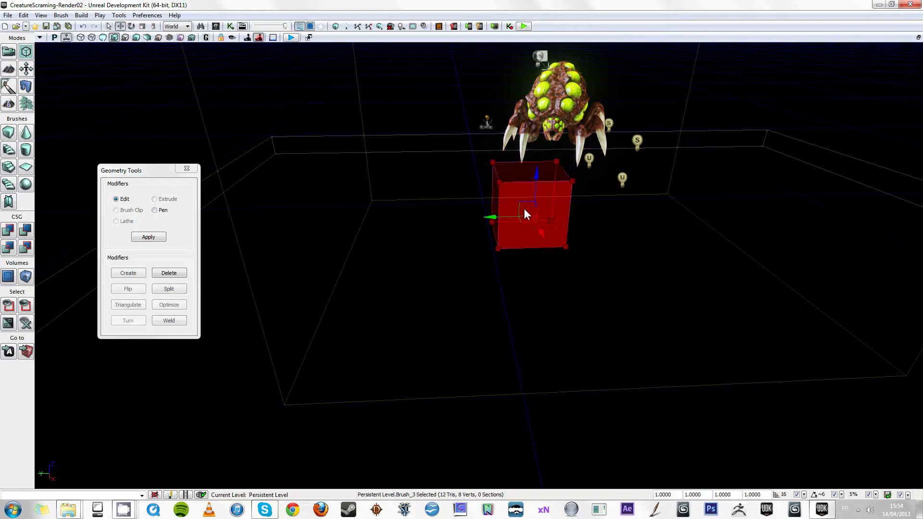
ctrl+drag(543, 232, 690, 518)
mouse_move(658, 441)
right_down()
mouse_move(627, 406)
mouse_move(642, 293)
mouse_move(517, 297)
mouse_move(521, 336)
mouse_move(509, 315)
right_up()
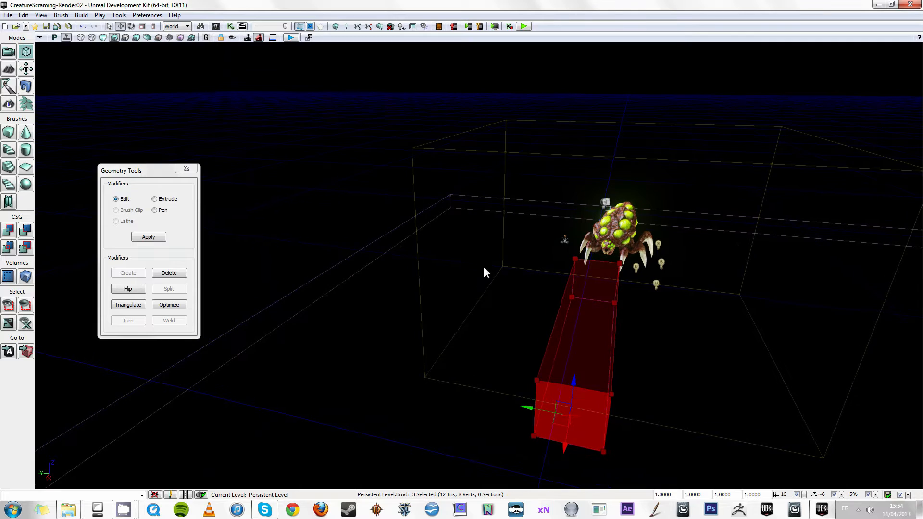
In the top view, move the brush's right-hand vertices out to the right edge of the surrounding volume
click(53, 38)
mouse_move(505, 245)
right_down()
mouse_move(480, 156)
mouse_move(499, 363)
right_up()
scroll(504, 148, up, 3)
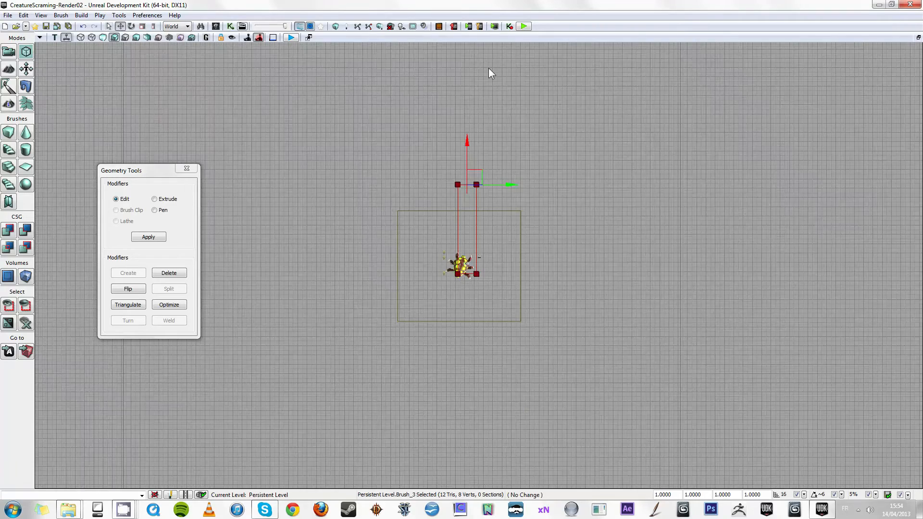
mouse_move(491, 333)
ctrl+alt+mouse_down()
mouse_move(477, 329)
mouse_move(557, 89)
ctrl+alt+mouse_up()
mouse_move(516, 156)
mouse_down()
mouse_move(569, 164)
mouse_move(558, 171)
mouse_up()
Move the brush's lower and left-hand vertices outward past the surrounding volume and leave Geometry Mode
ctrl+alt+drag(605, 211, 412, 374)
drag(532, 242, 533, 314)
ctrl+alt+drag(532, 134, 366, 395)
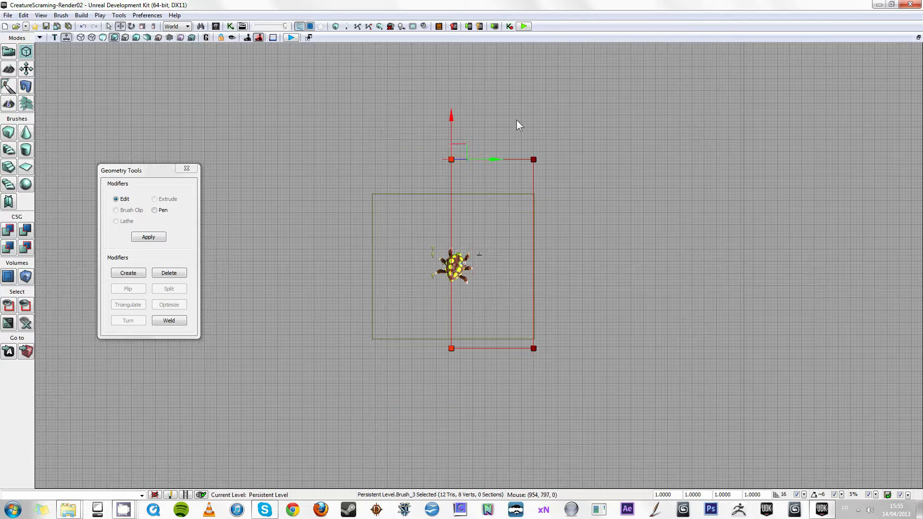
drag(489, 166, 358, 189)
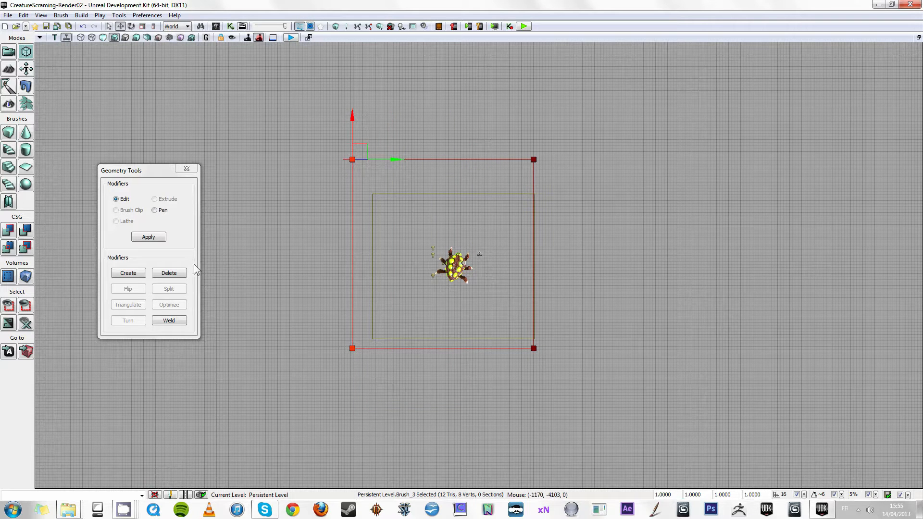
click(9, 51)
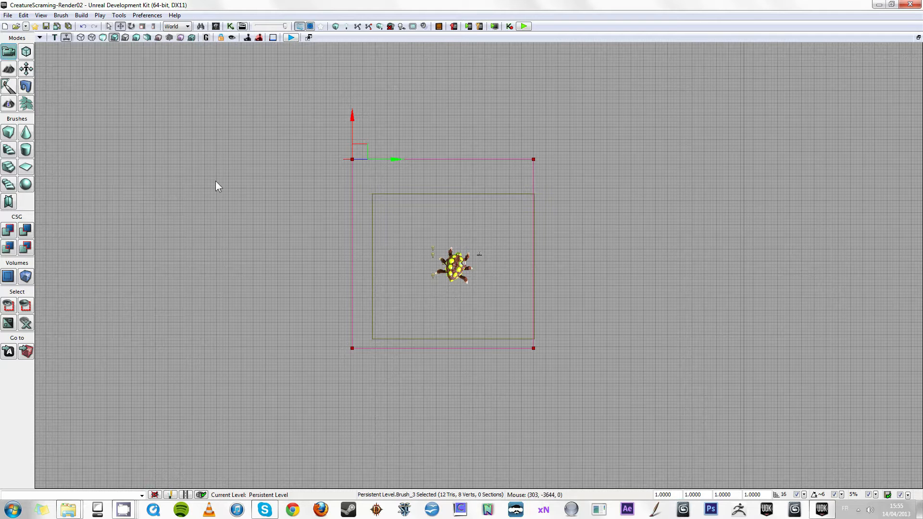
Return to the perspective view and examine how the enlarged brush encloses the area beneath the creature
click(56, 38)
click(58, 38)
right_drag(264, 202, 359, 229)
mouse_move(359, 229)
middle_down()
mouse_move(323, 486)
mouse_move(295, 349)
middle_up()
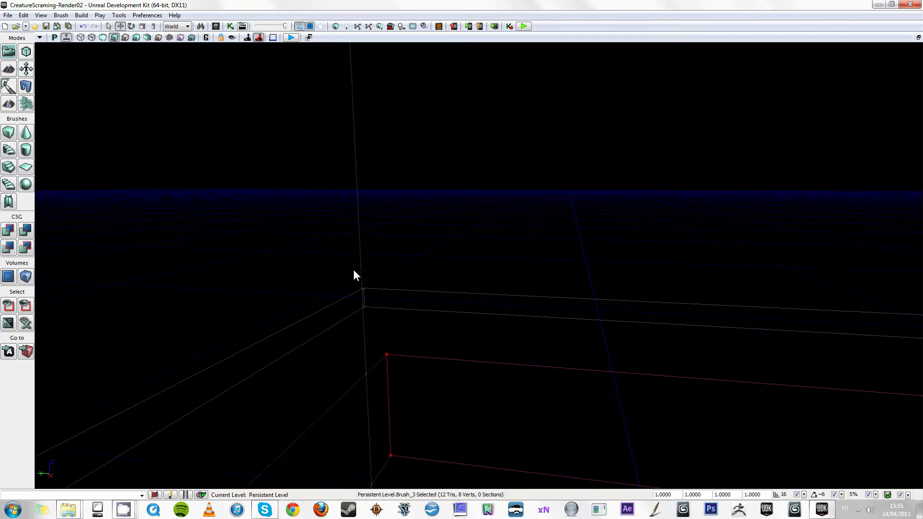
right_drag(360, 244, 351, 256)
middle_drag(351, 256, 388, 327)
drag(388, 328, 448, 489)
middle_drag(449, 489, 477, 391)
drag(477, 390, 451, 415)
middle_drag(452, 415, 440, 488)
drag(440, 489, 453, 485)
middle_drag(452, 486, 380, 227)
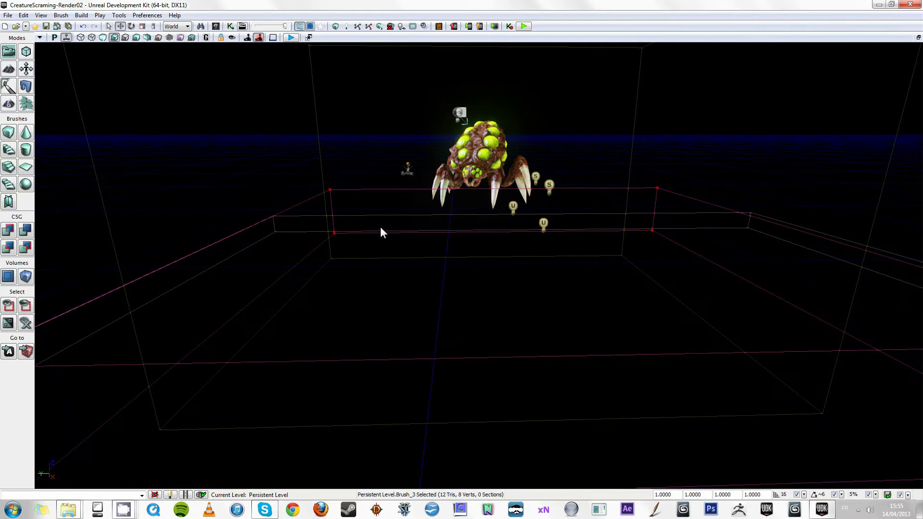
right_drag(595, 142, 579, 116)
middle_drag(579, 117, 575, 96)
drag(575, 96, 574, 91)
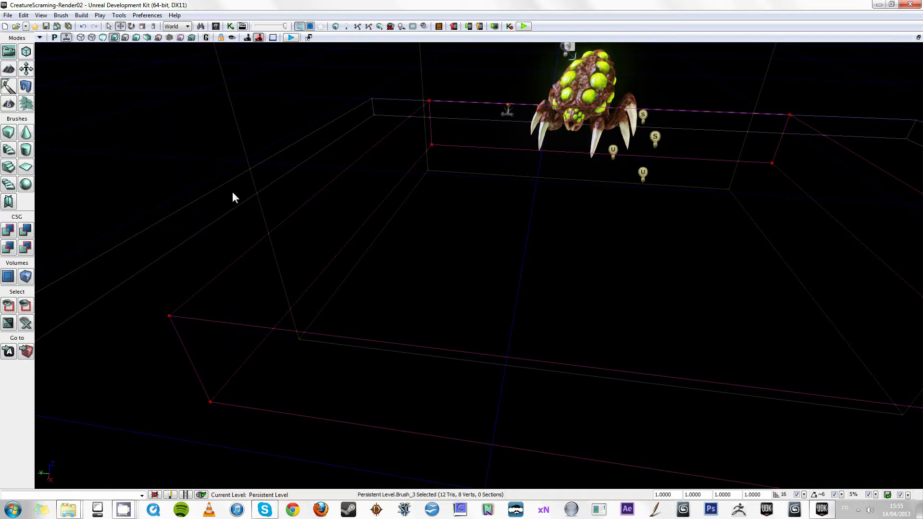
right_drag(583, 190, 585, 220)
middle_drag(585, 220, 619, 263)
drag(619, 263, 623, 226)
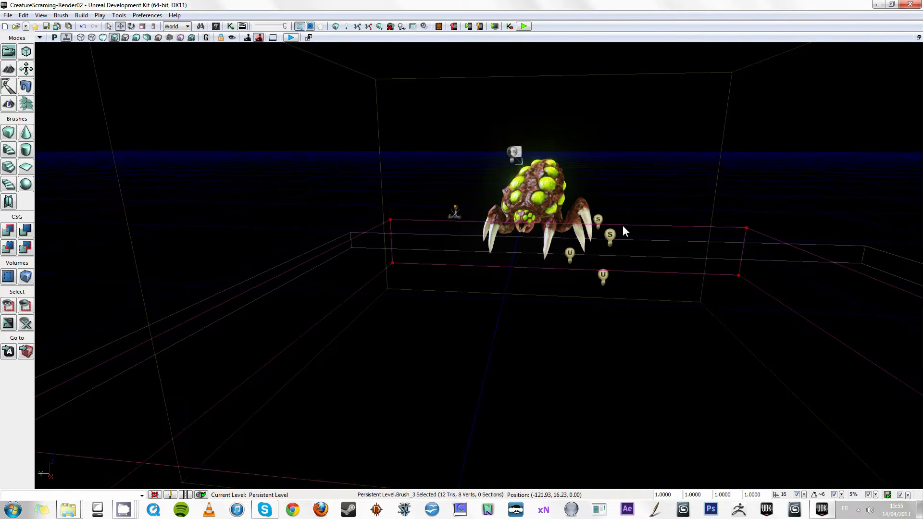
Inspect the Lightmass settings in the properties of a point light beside the creature, including Light Source Radius, and close them
right_drag(410, 211, 395, 216)
middle_drag(395, 216, 601, 211)
drag(601, 211, 620, 45)
double_click(415, 313)
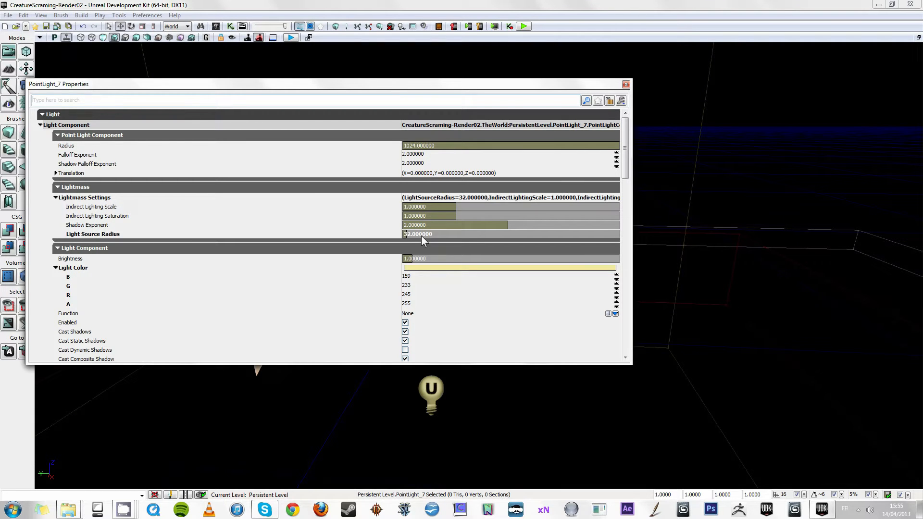
click(625, 86)
Select the enlarged builder brush and choose BlockingVolume as the volume type to add from it
right_drag(584, 227, 487, 208)
drag(487, 207, 529, 42)
click(503, 124)
drag(504, 124, 118, 122)
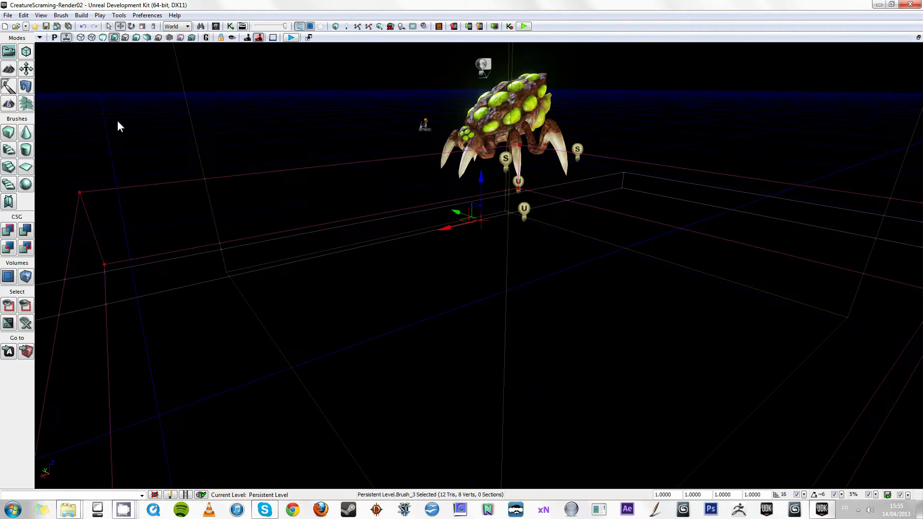
click(26, 277)
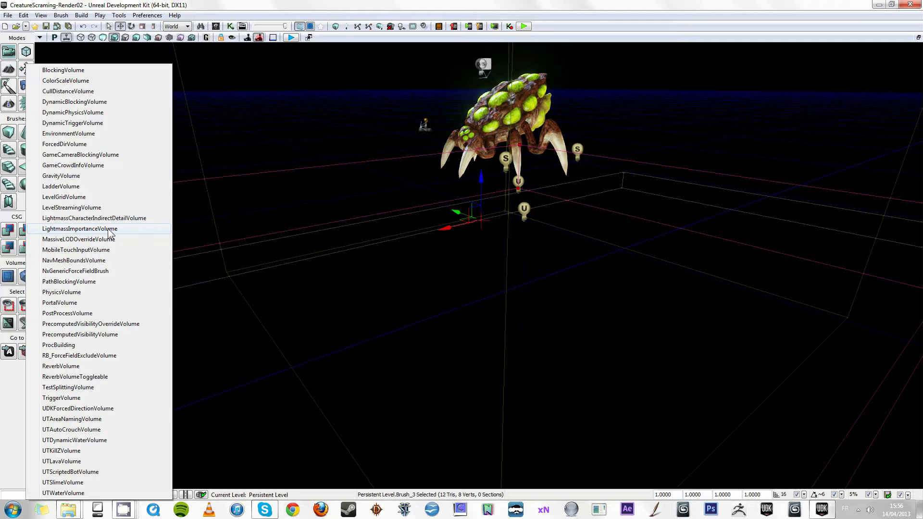
click(70, 75)
Select the wide, flat blocking volume extending beneath the creature
drag(312, 241, 276, 294)
click(311, 274)
scroll(313, 262, up, 5)
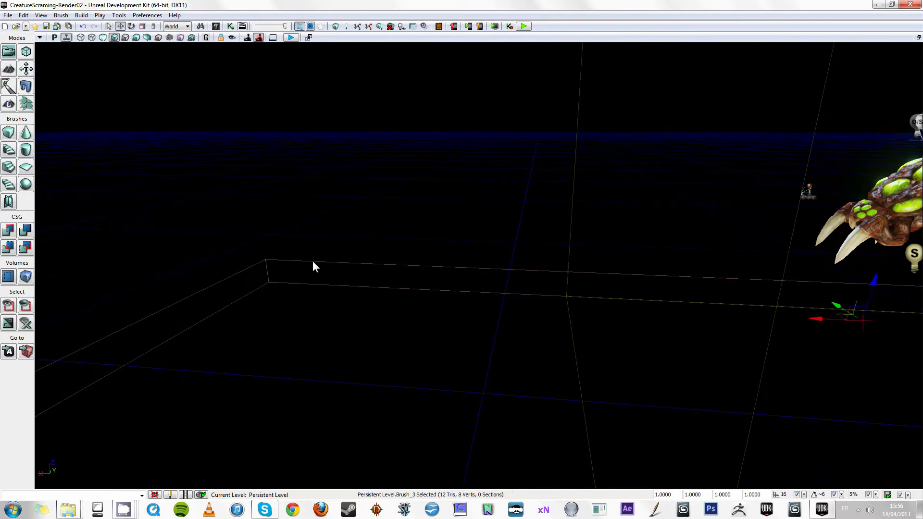
click(323, 268)
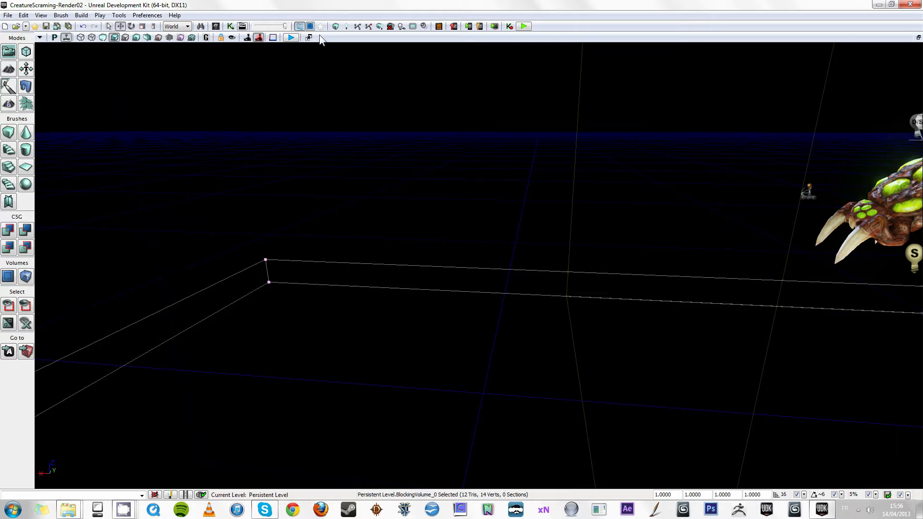
Play the level in the editor preview and enable flying with the console command fly
click(524, 26)
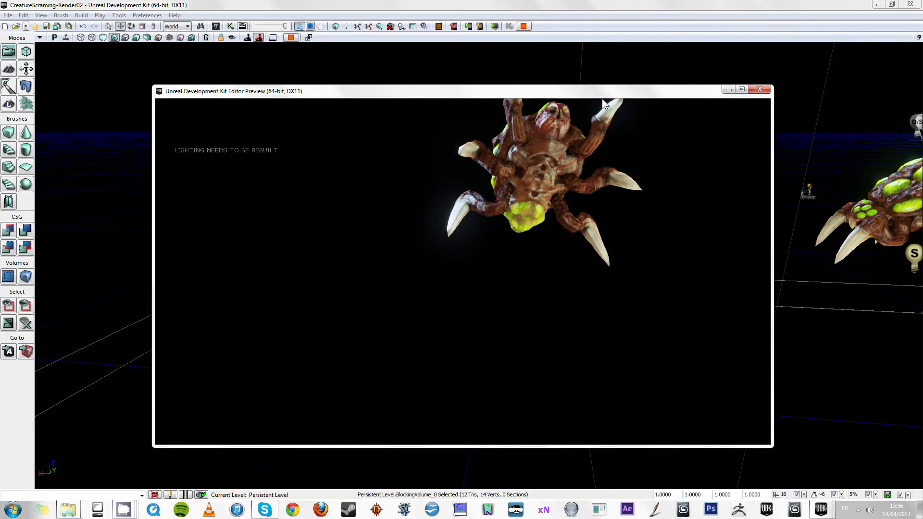
key(Tab)
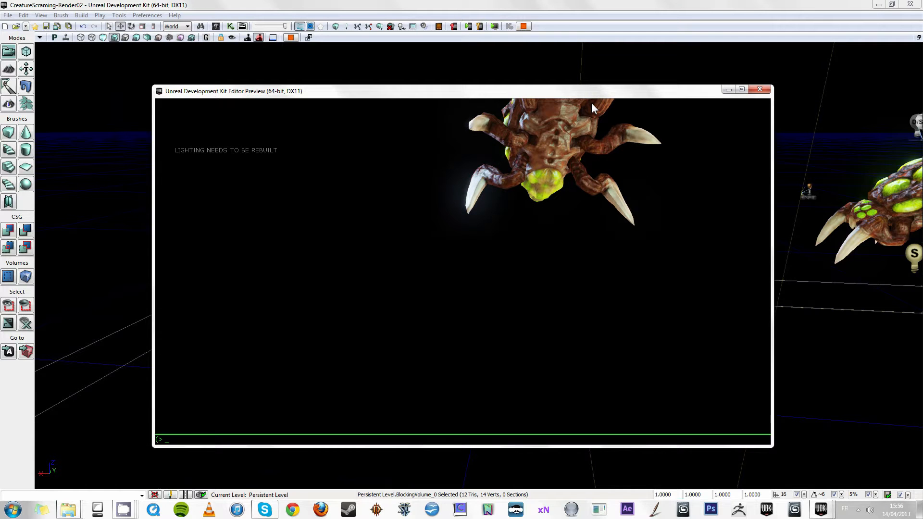
text(fly)
key(Return)
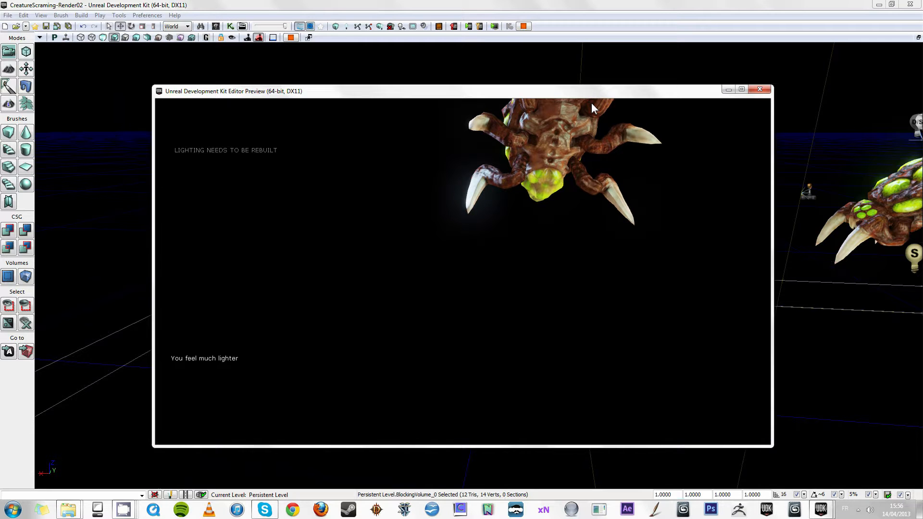
Fly the preview camera around to frame the whole creature from the front
key(w)
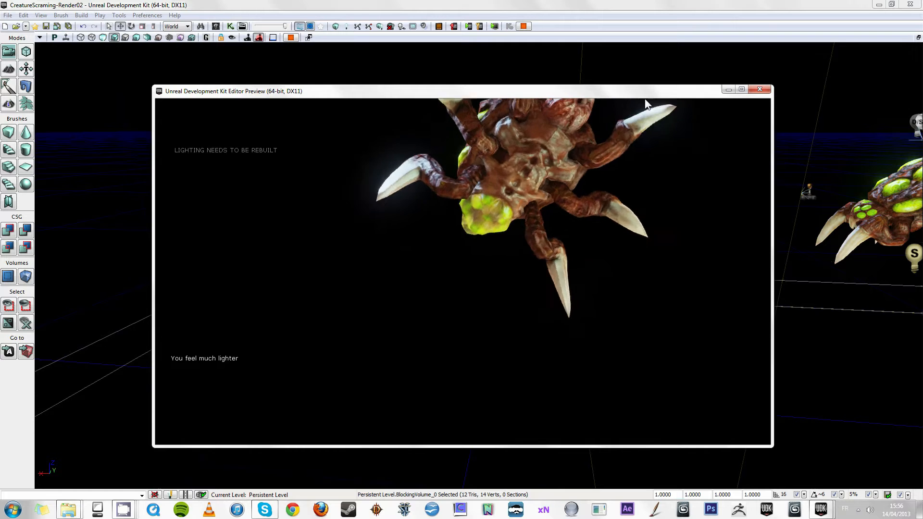
key(w)
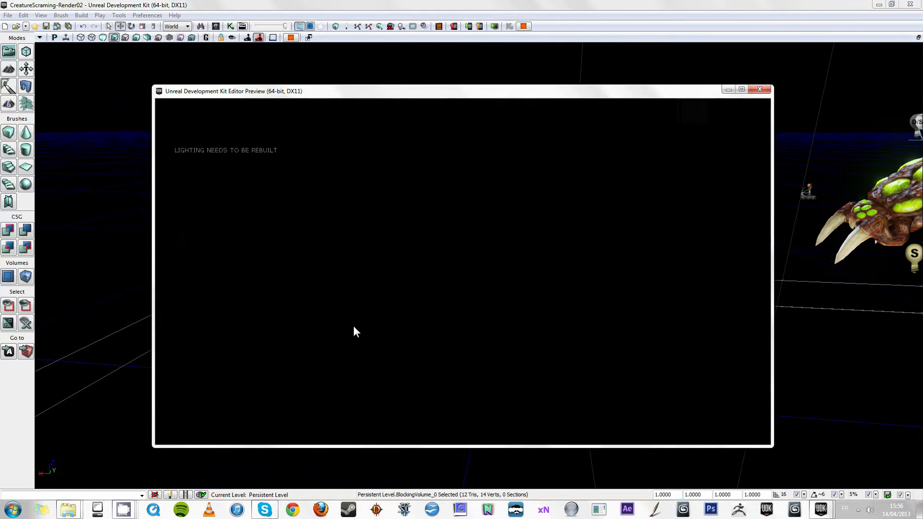
key(s)
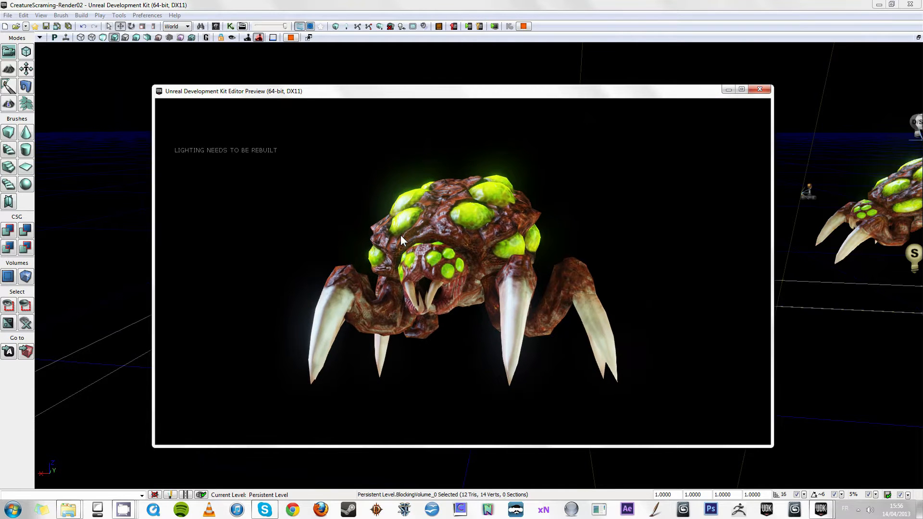
Capture a high-resolution screenshot of the framed creature with the console command tiledshot 4 and leave the editor preview
key(Tab)
text(tiledshot )
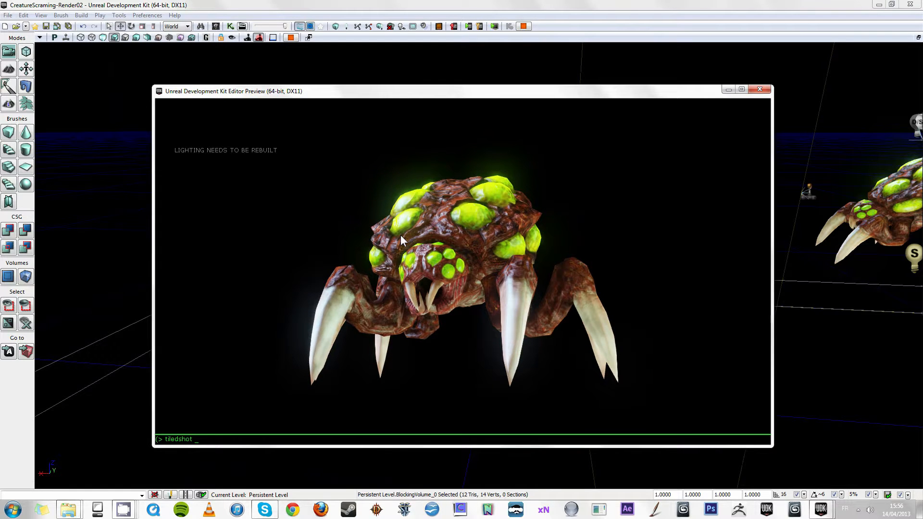
text(4)
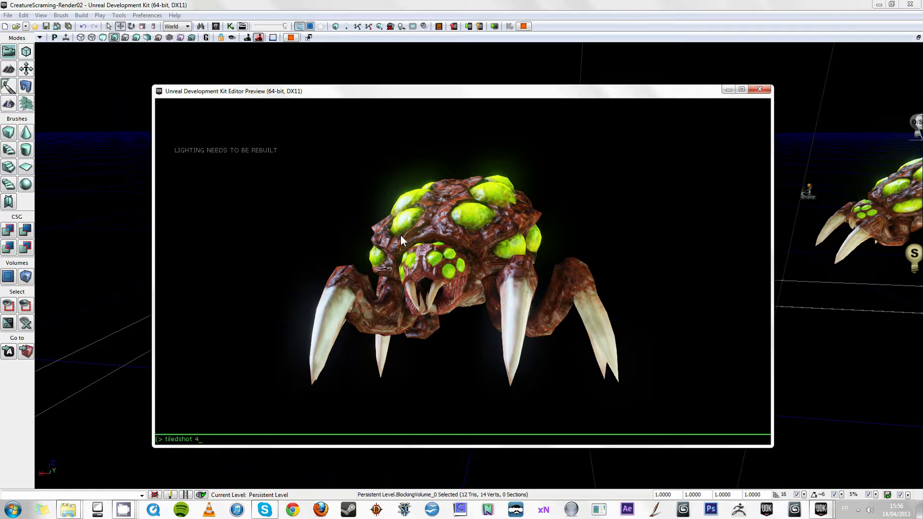
key(BackSpace)
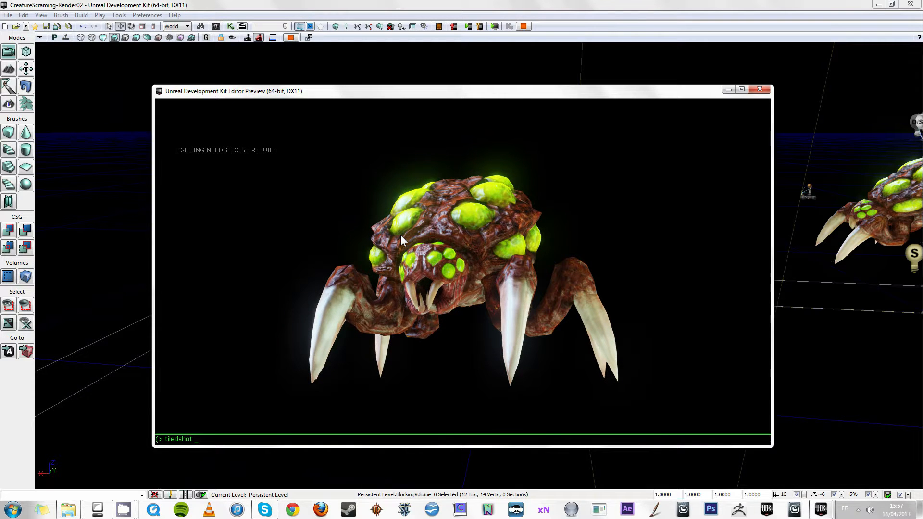
text(1)
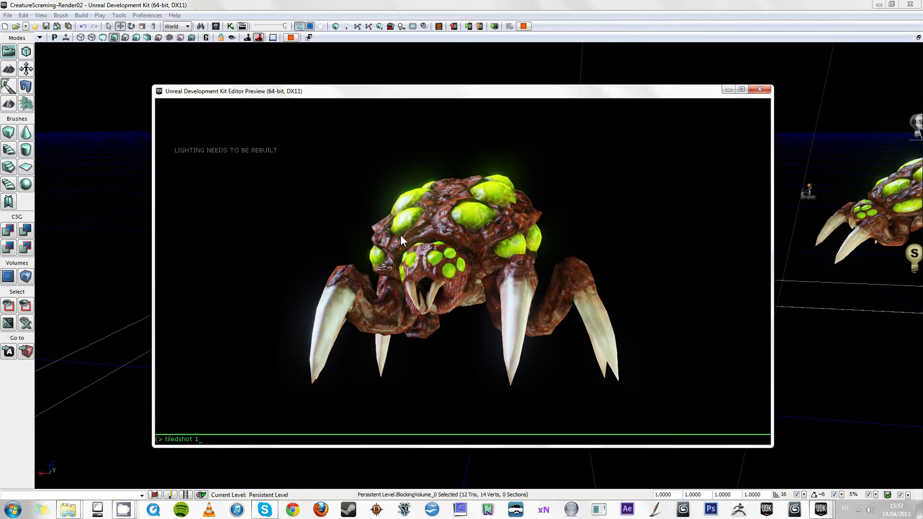
key(BackSpace)
text(2)
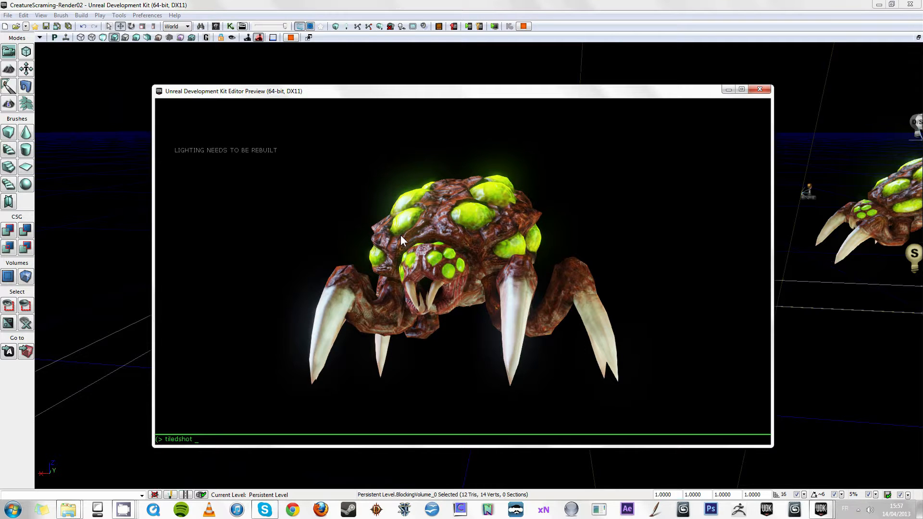
key(BackSpace)
text(4)
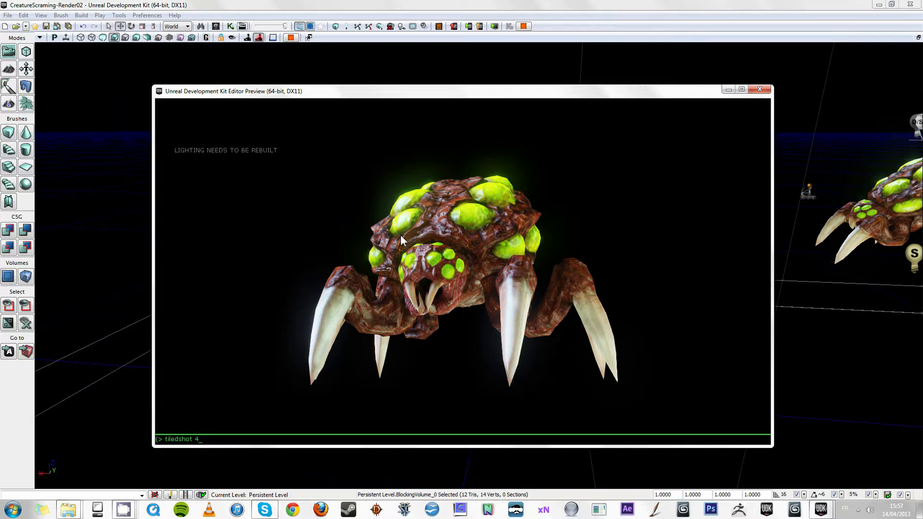
key(Return)
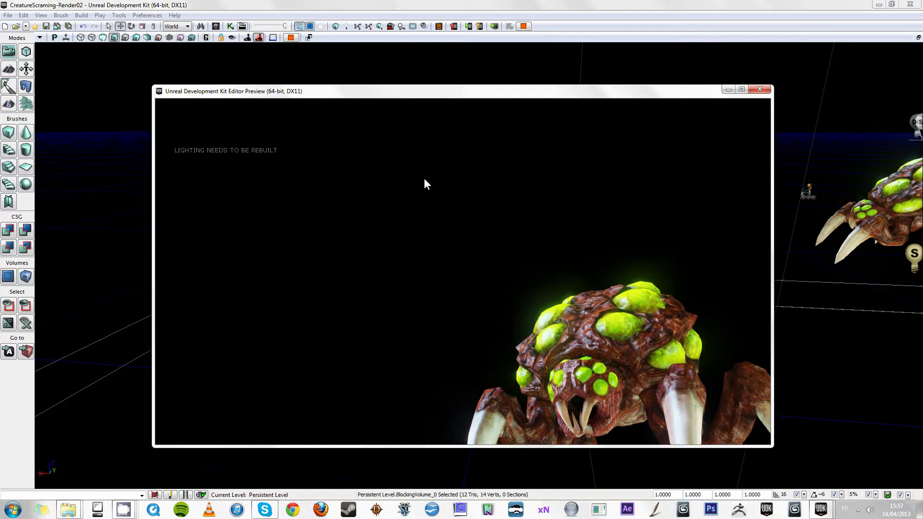
key(Escape)
Browse in Windows Explorer to C:\UDK\UDK-2012-03\UDKGame\Screenshots\Win64 and select Highres_Screenshot_00000.bmp to check the captured image
mouse_move(68, 512)
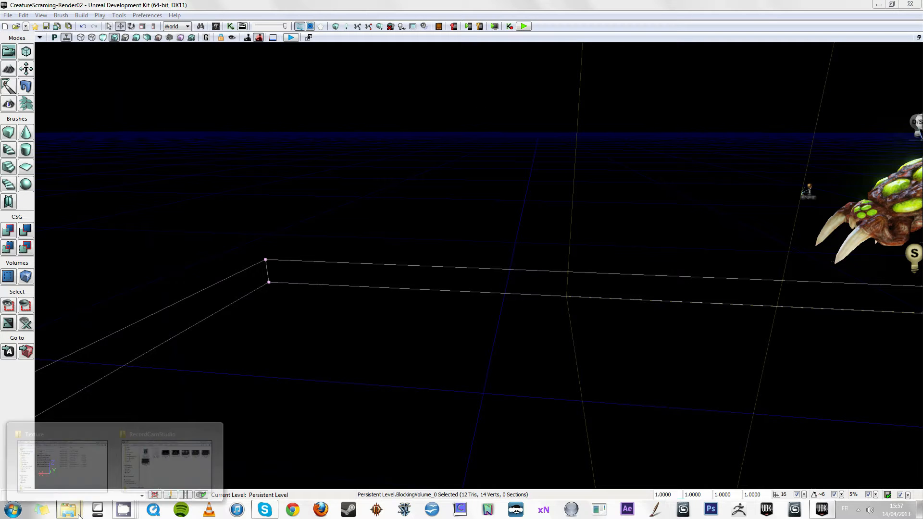
right_click(73, 510)
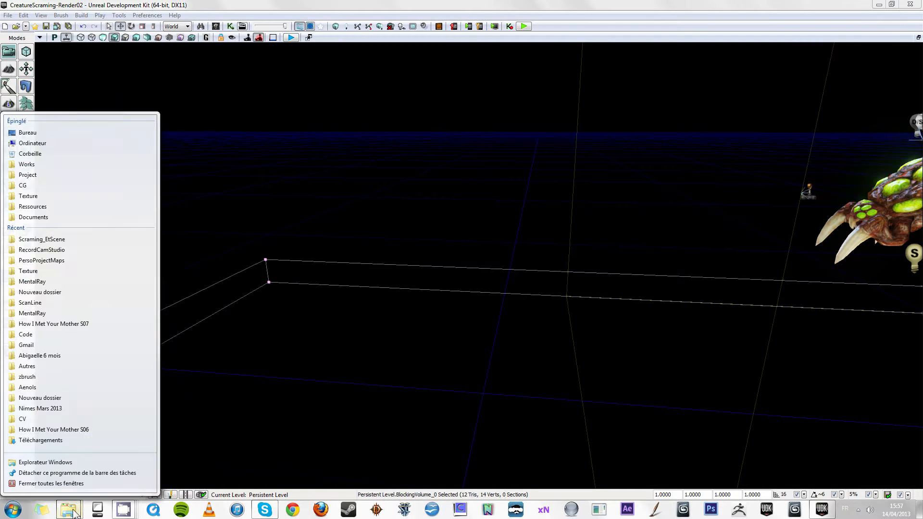
click(4, 509)
click(189, 254)
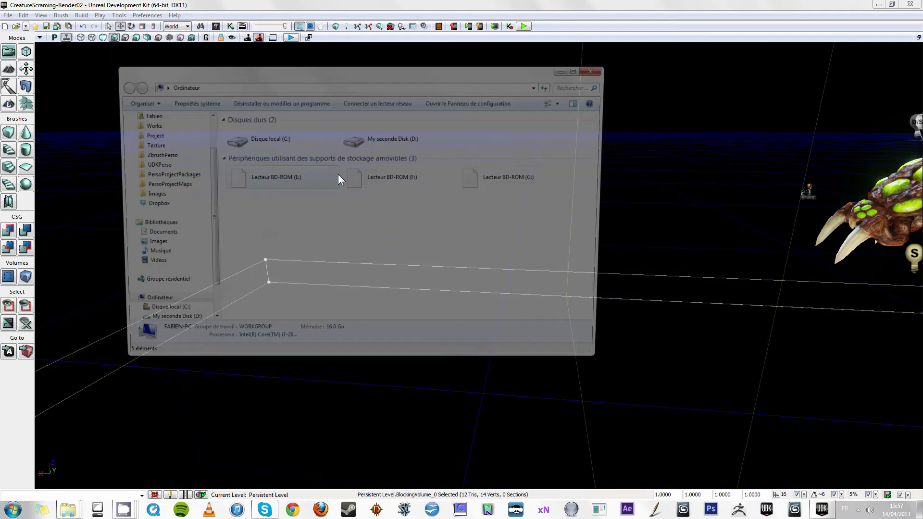
double_click(247, 135)
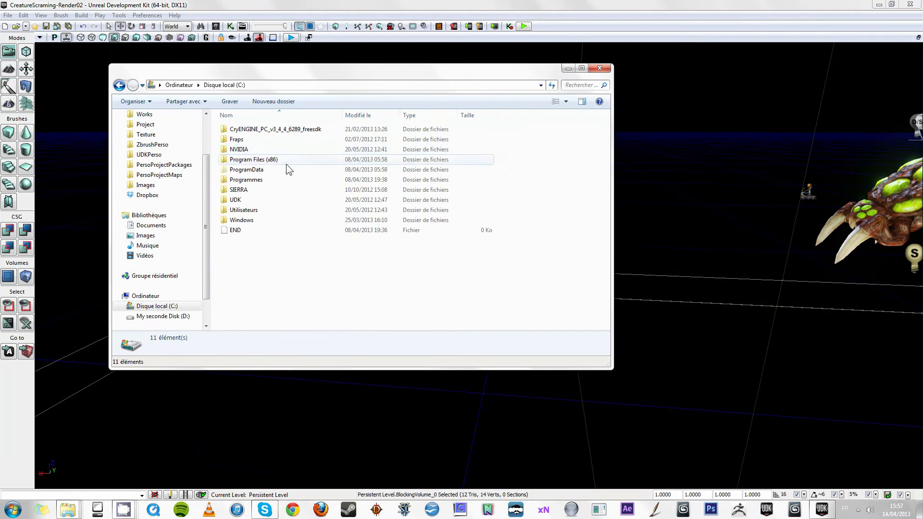
double_click(249, 199)
double_click(278, 129)
double_click(253, 161)
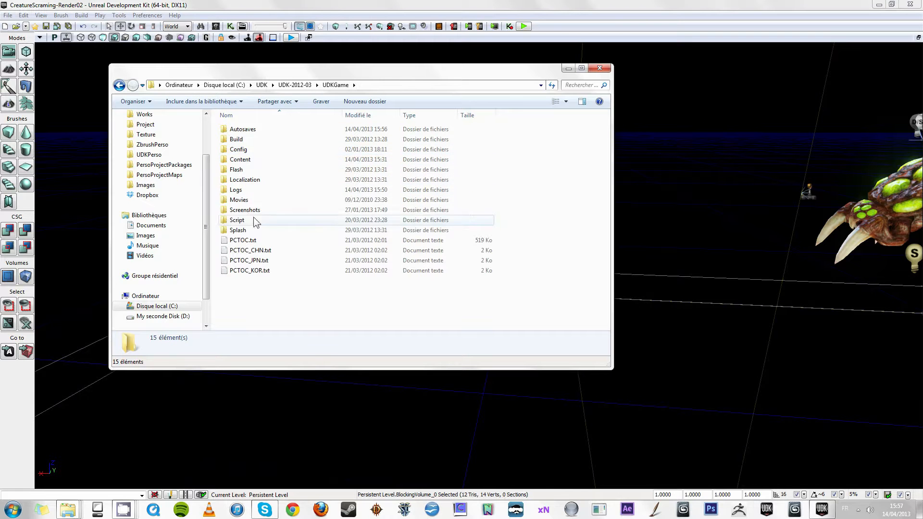
double_click(255, 211)
double_click(247, 135)
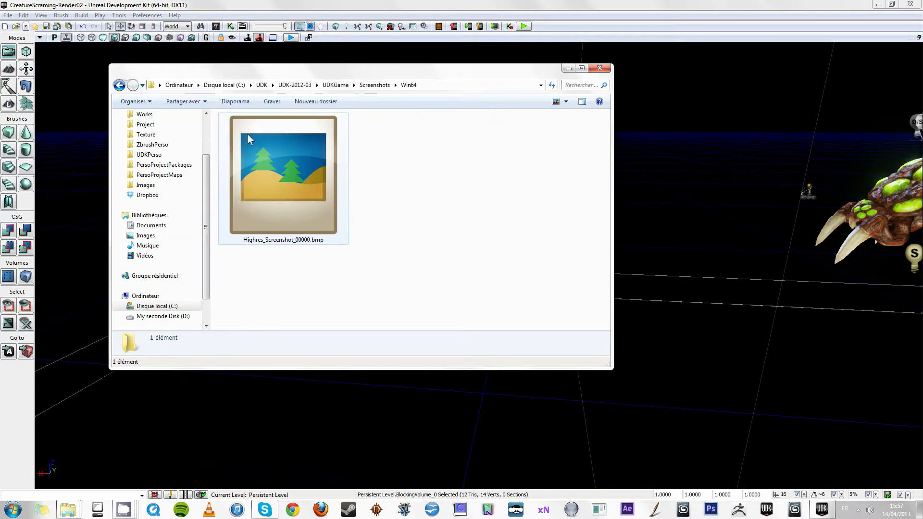
click(299, 174)
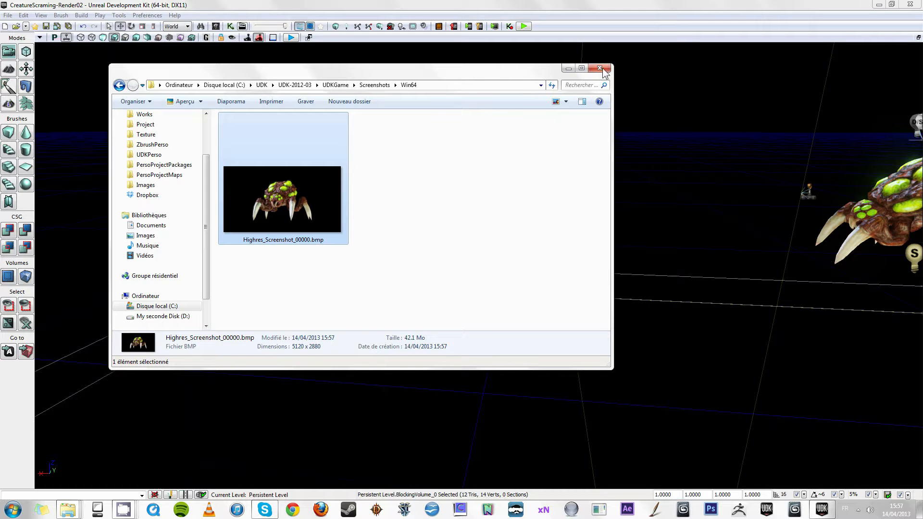
Select the creature mesh in the scene and open the Content Browser beside it on the Creature package's Creature_Mesh group
right_drag(701, 192, 588, 44)
click(452, 236)
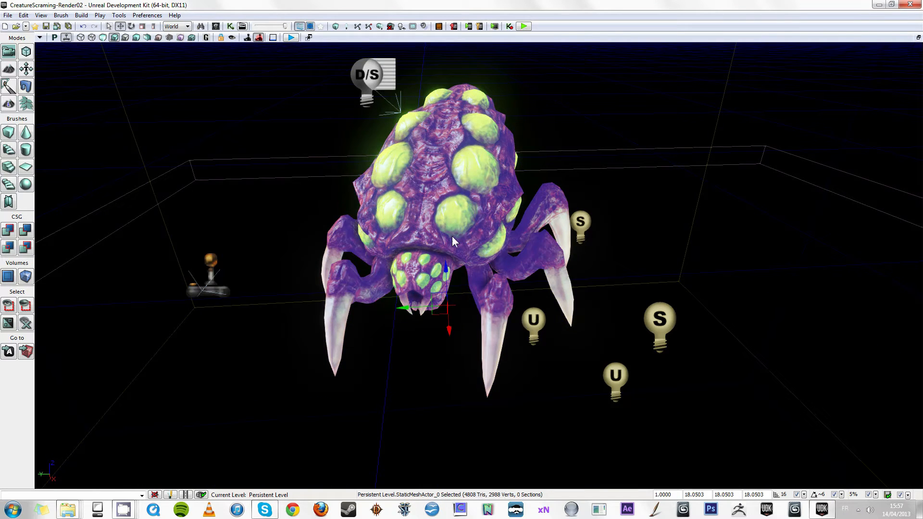
key(ctrl+shift+f)
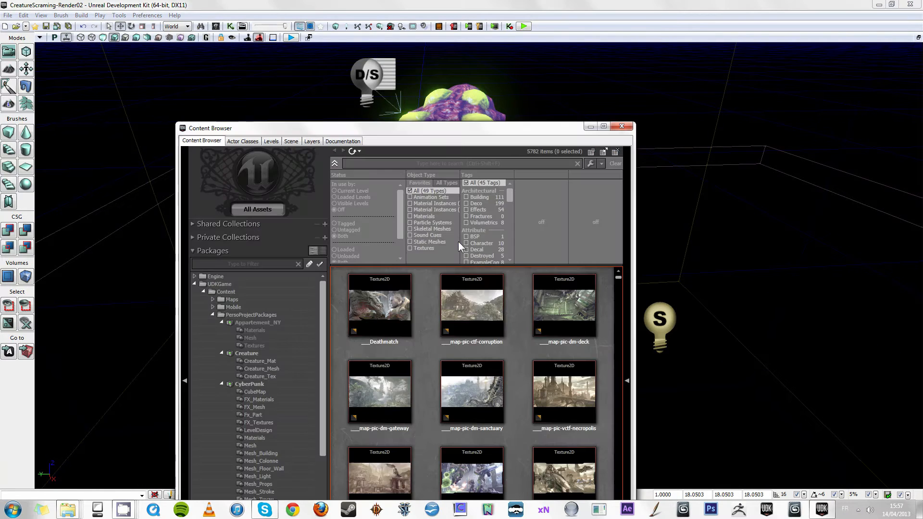
click(621, 127)
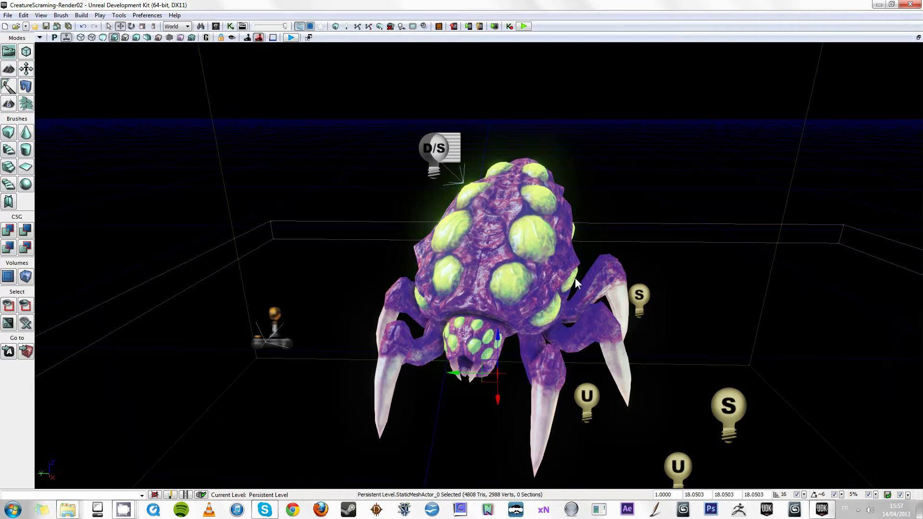
key(ctrl+shift+f)
drag(537, 128, 835, 30)
drag(722, 30, 803, 33)
Start importing LP_Salaming2.FBX from the CG\3D\Creature\Scraming_EtScene folder into the Creature_Mesh group
right_click(780, 310)
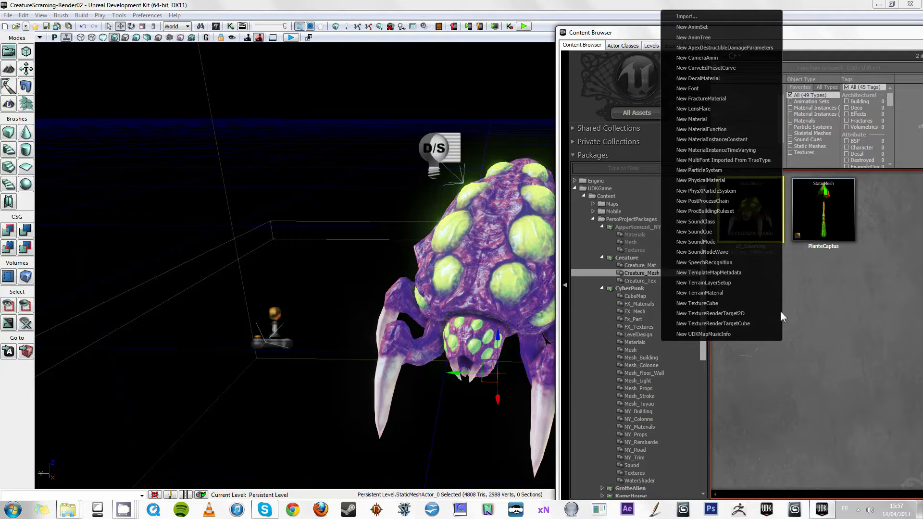
click(694, 14)
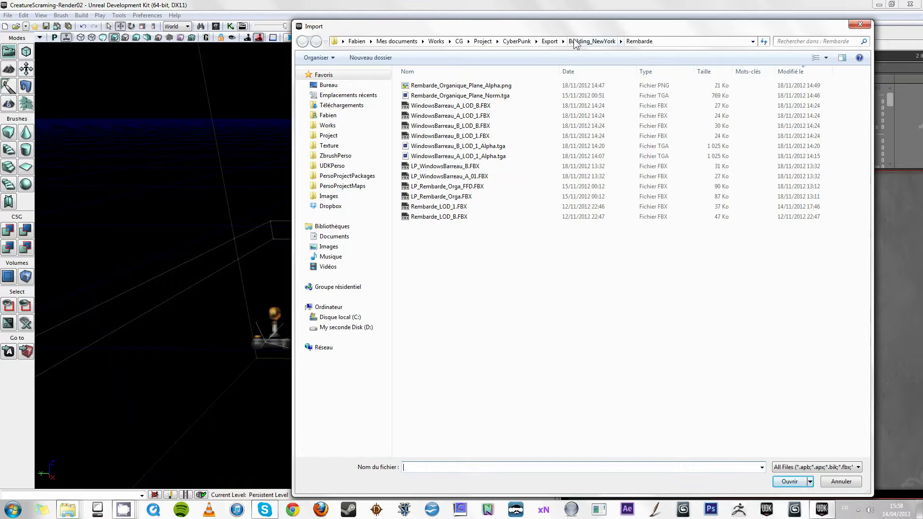
click(459, 40)
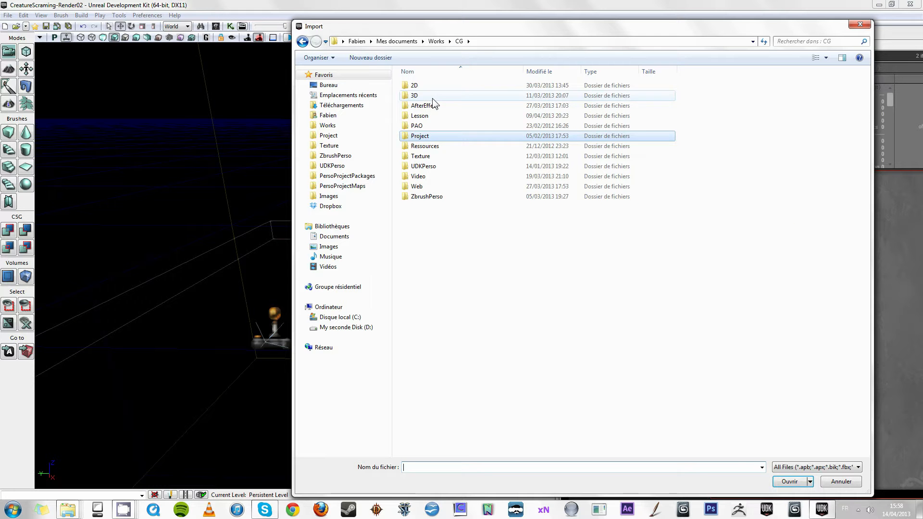
double_click(432, 98)
double_click(425, 125)
click(460, 86)
double_click(461, 85)
double_click(433, 155)
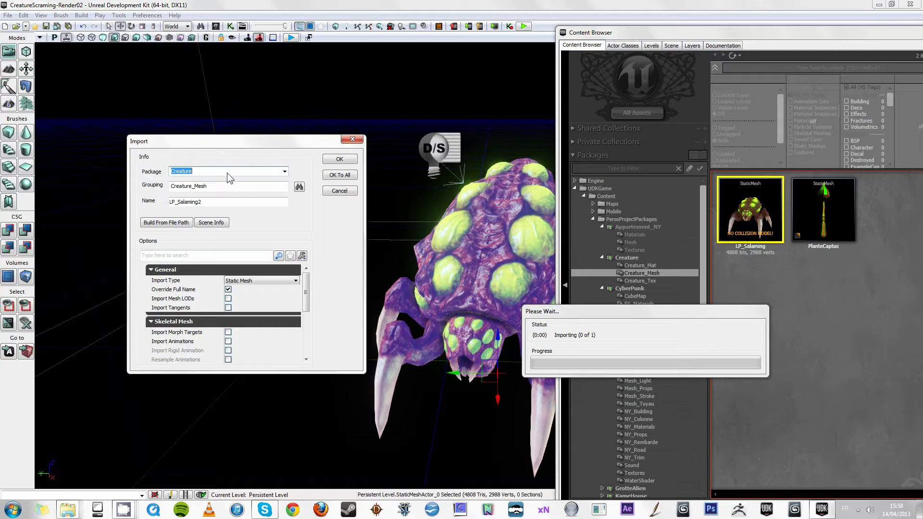
Try another package name for the mesh import and restore Creature as the package
text(Reskf)
key(BackSpace)
key(BackSpace)
key(BackSpace)
key(BackSpace)
key(BackSpace)
text(Cre)
key(Down)
key(Down)
key(Up)
click(212, 185)
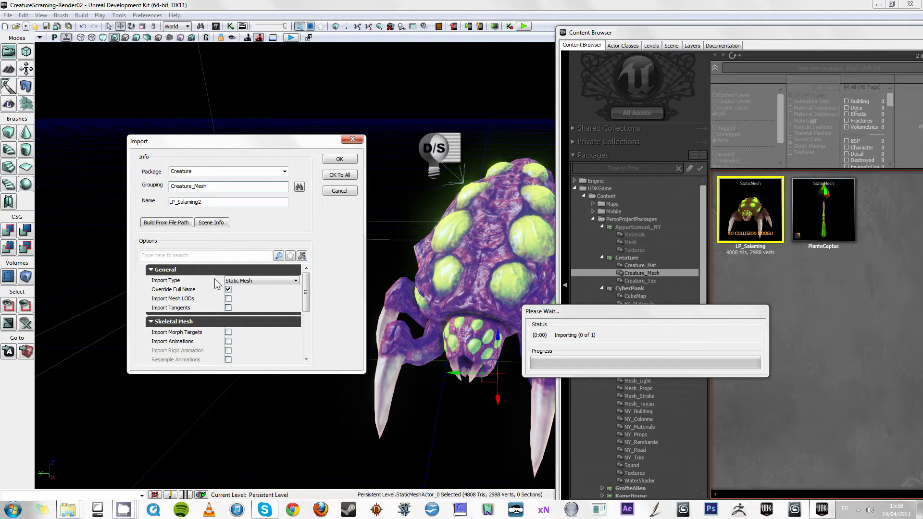
Keep Static Mesh as the import type, review the static mesh and material options, and import LP_Salaming2
click(247, 282)
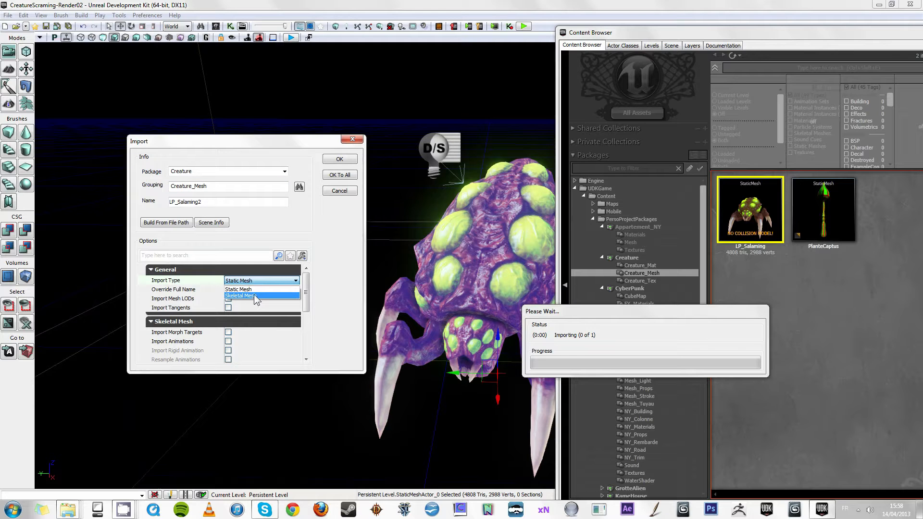
click(265, 289)
drag(309, 287, 314, 247)
scroll(298, 324, down, 3)
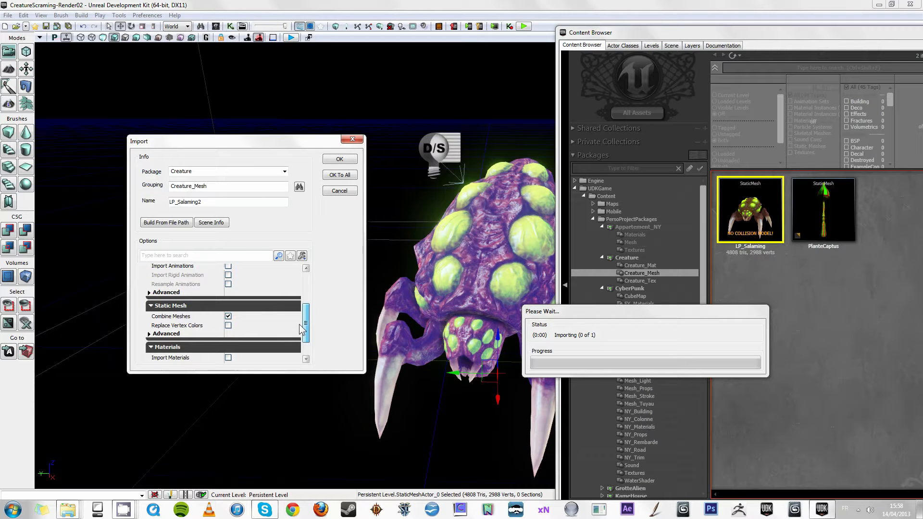
scroll(250, 333, down, 1)
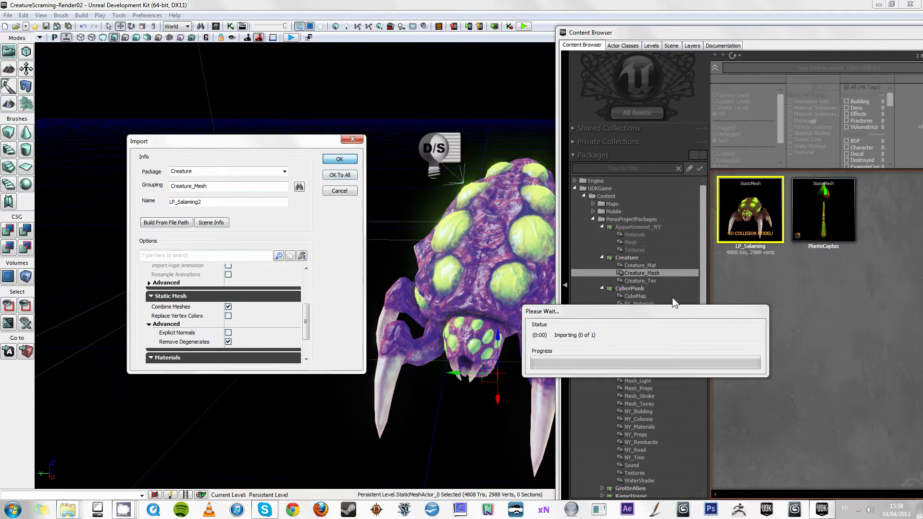
Open the LP_Salaming2 mesh in the Static Mesh Editor, inspect its shape and shrink the editor window to uncover the Content Browser
right_click(835, 214)
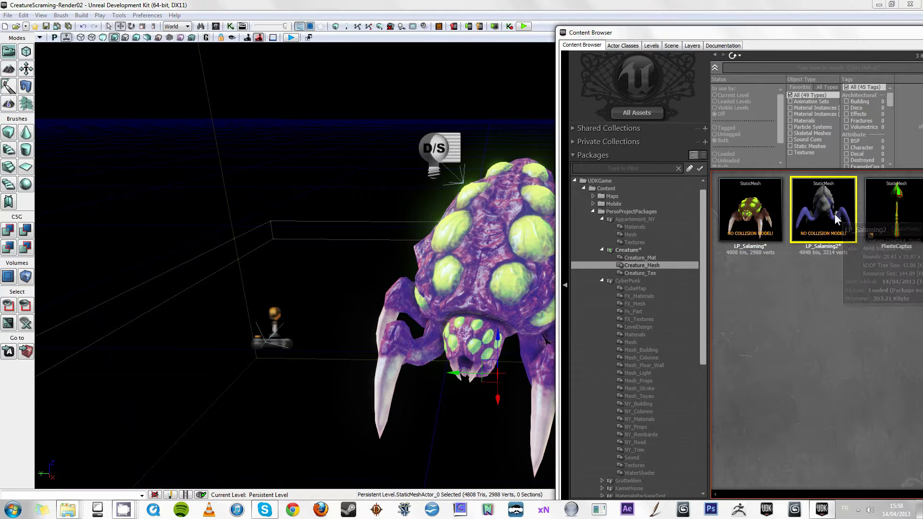
click(839, 205)
double_click(839, 210)
drag(287, 248, 348, 298)
scroll(180, 297, up, 5)
scroll(180, 297, down, 5)
drag(174, 304, 170, 264)
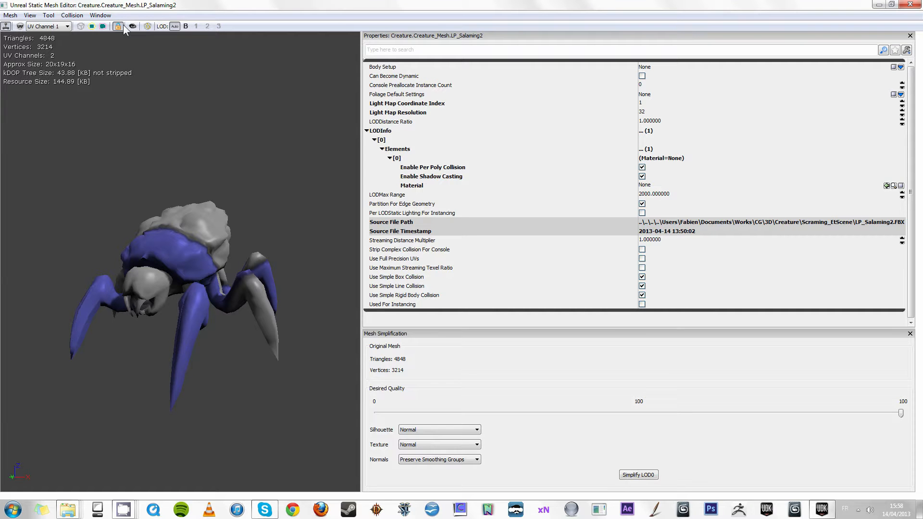
drag(241, 4, 94, 206)
drag(250, 197, 460, 71)
Start importing LP_Salaming_Diff.tga and LP_Salaming_Norm.tga from the Texture folder into the Creature package's Creature_Tex group
click(647, 274)
right_click(853, 379)
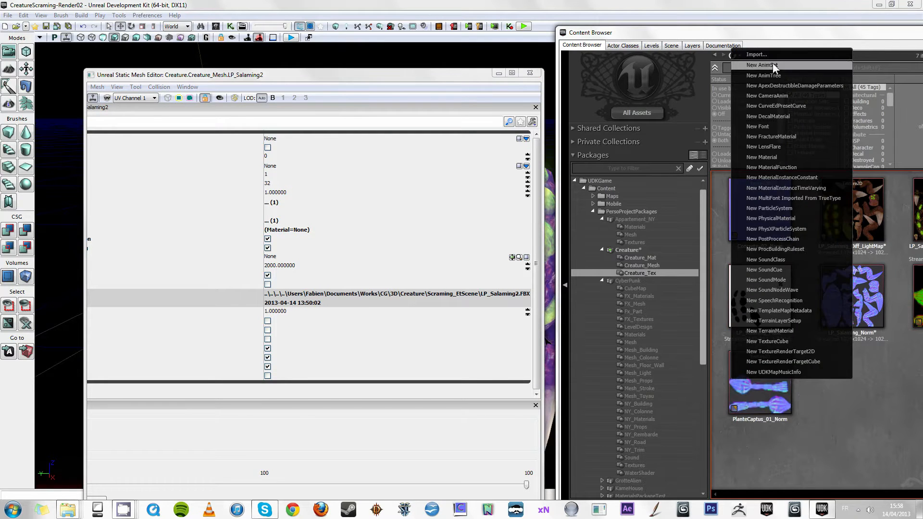
click(777, 56)
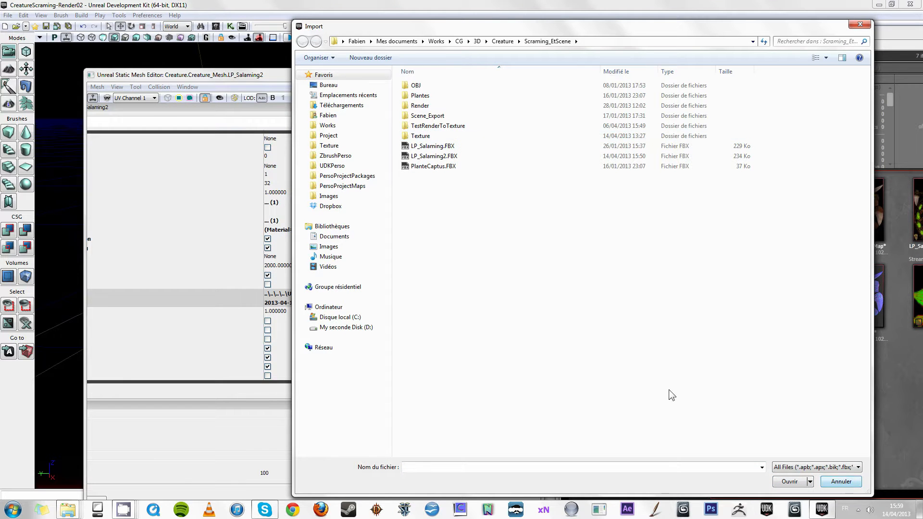
double_click(420, 135)
click(451, 126)
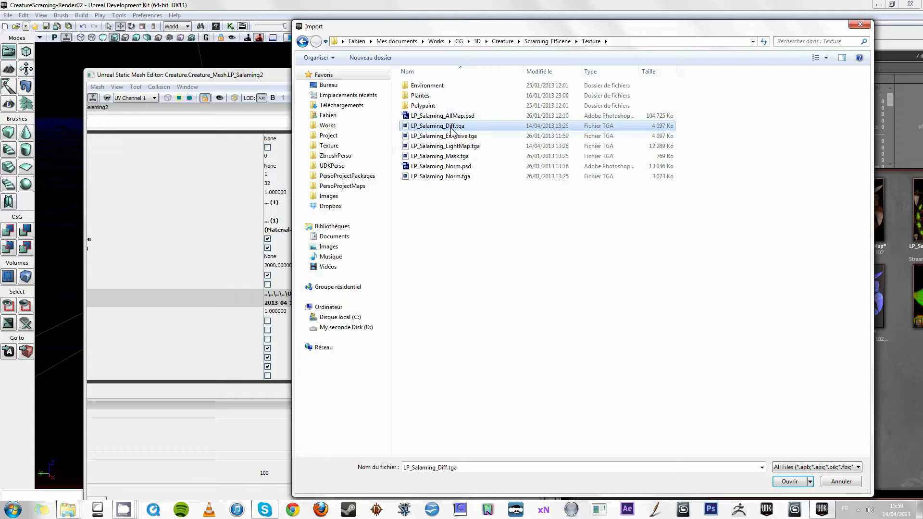
ctrl+click(463, 136)
ctrl+click(451, 136)
ctrl+click(451, 177)
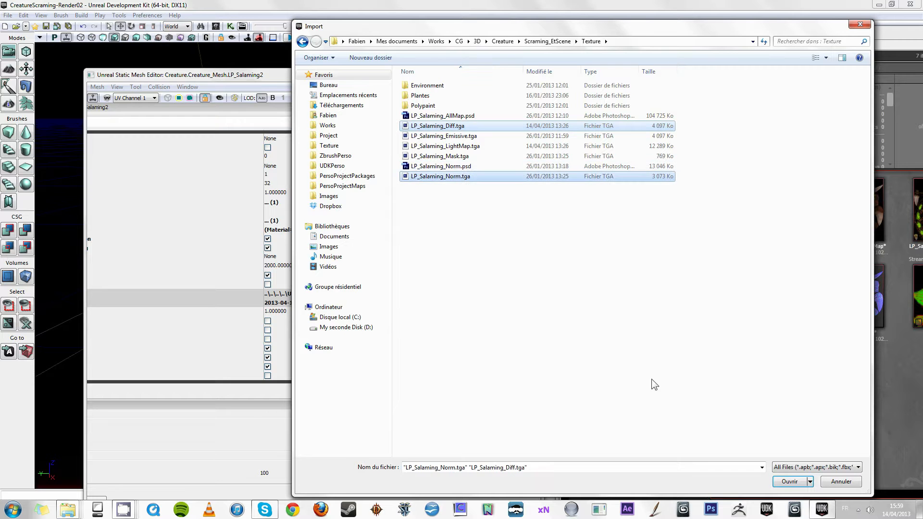
click(795, 483)
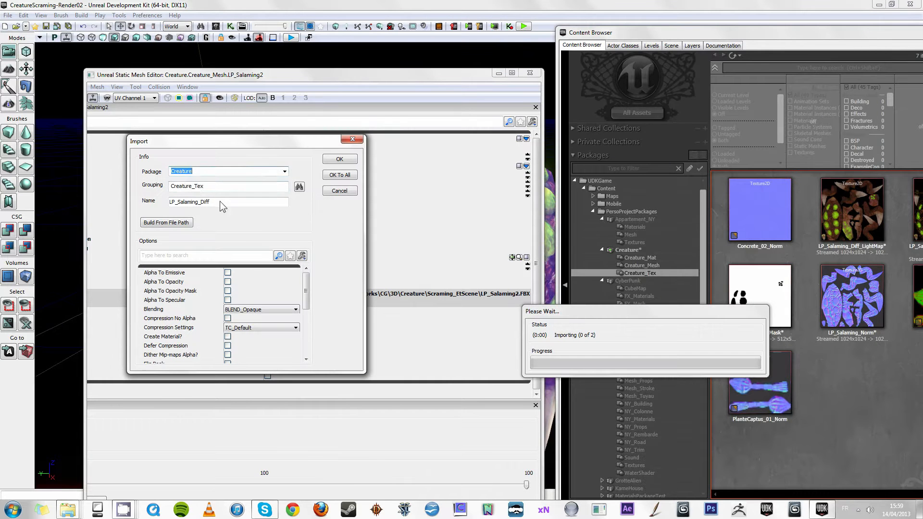
Set the import grouping to Creature_Tex21 and import the LP_Salaming_Diff texture into the Creature package
click(231, 189)
text(21)
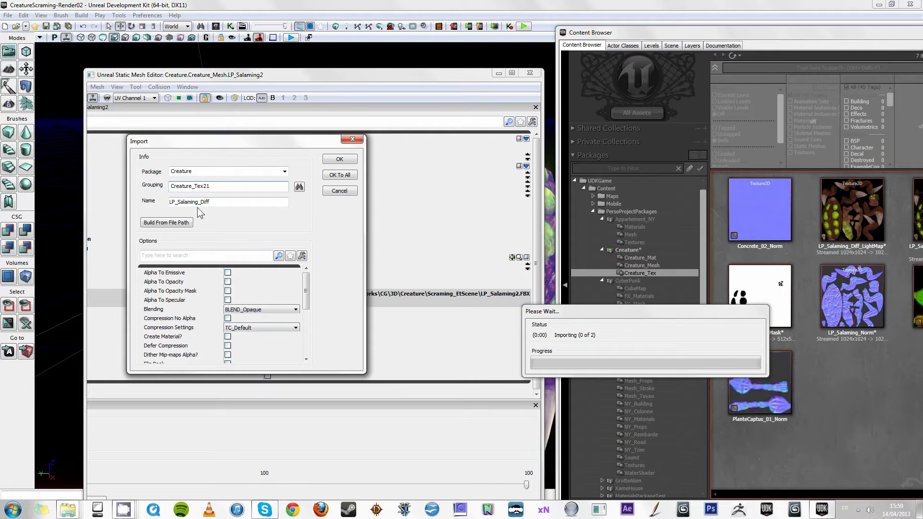
click(218, 203)
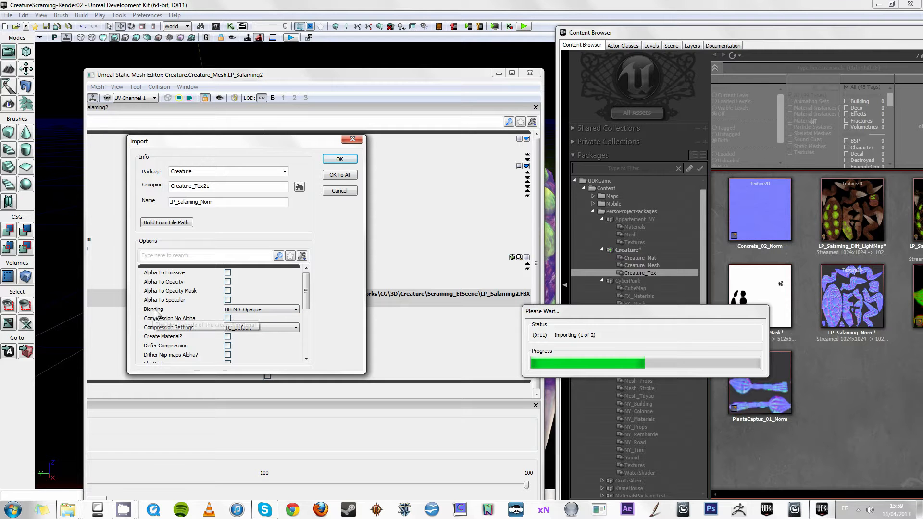
Import LP_Salaming_Norm with BLEND_Opaque blending, TC_Normalmap compression and Compression No Alpha enabled
click(269, 311)
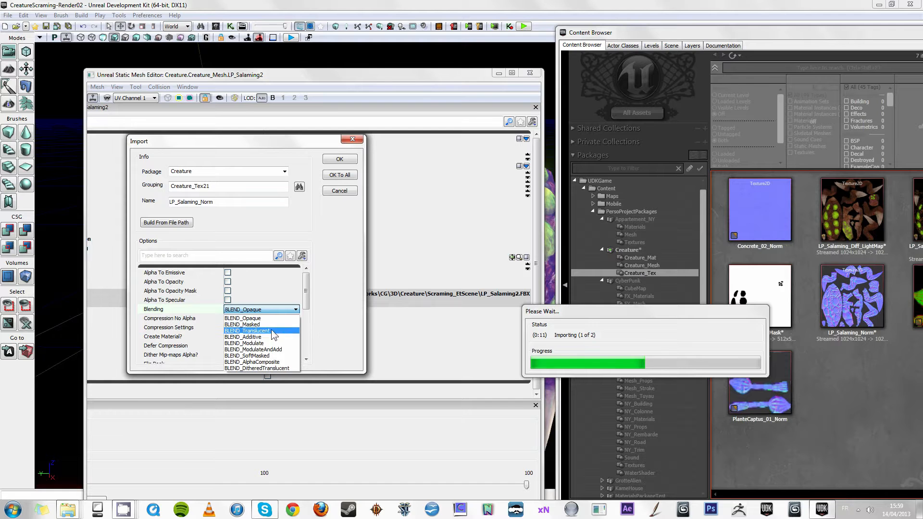
click(302, 342)
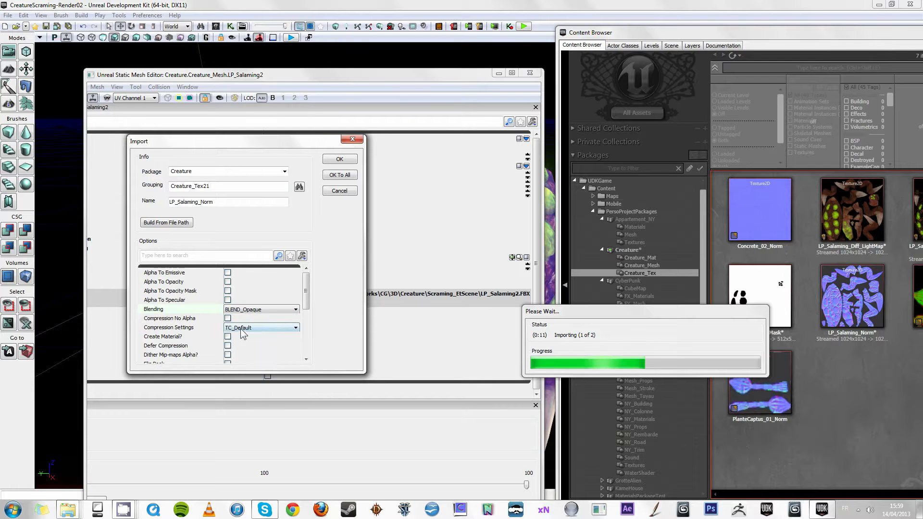
click(260, 328)
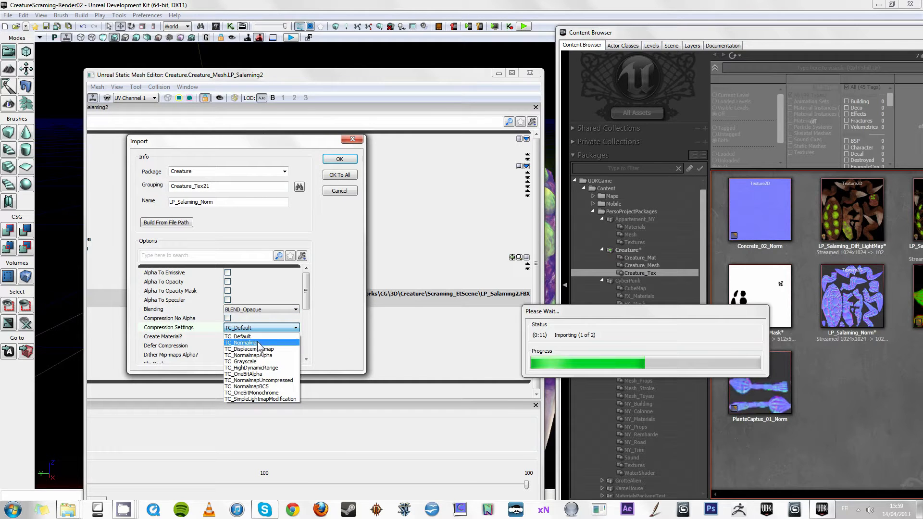
click(256, 341)
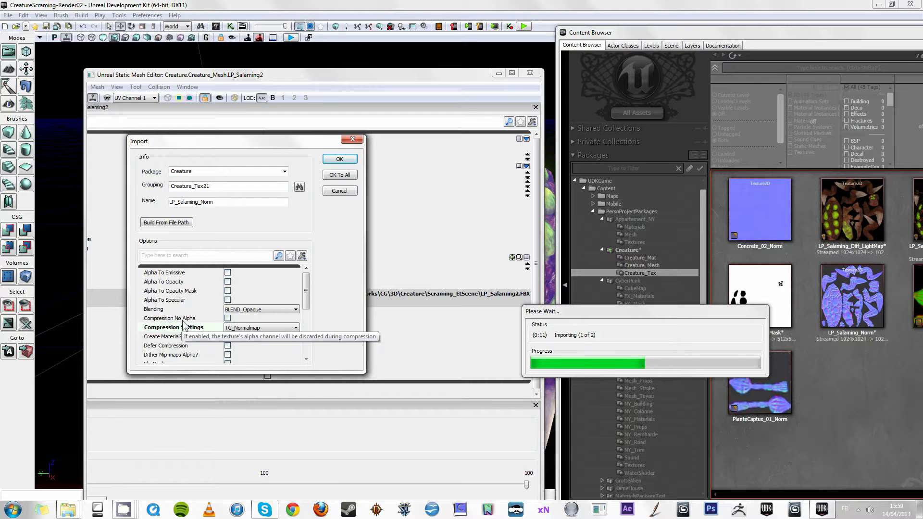
click(227, 319)
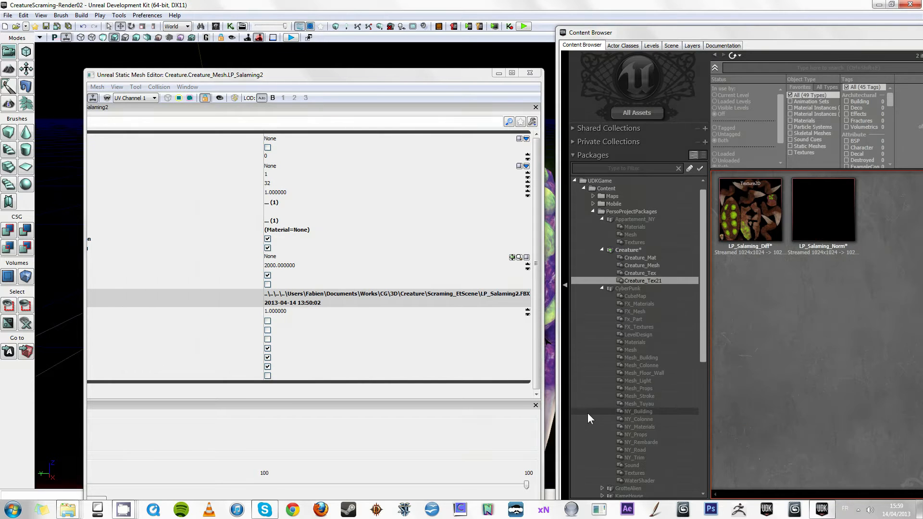
Open LP_Salaming_Norm in the texture viewer, check its red, green, blue and alpha channels, and close it
double_click(851, 208)
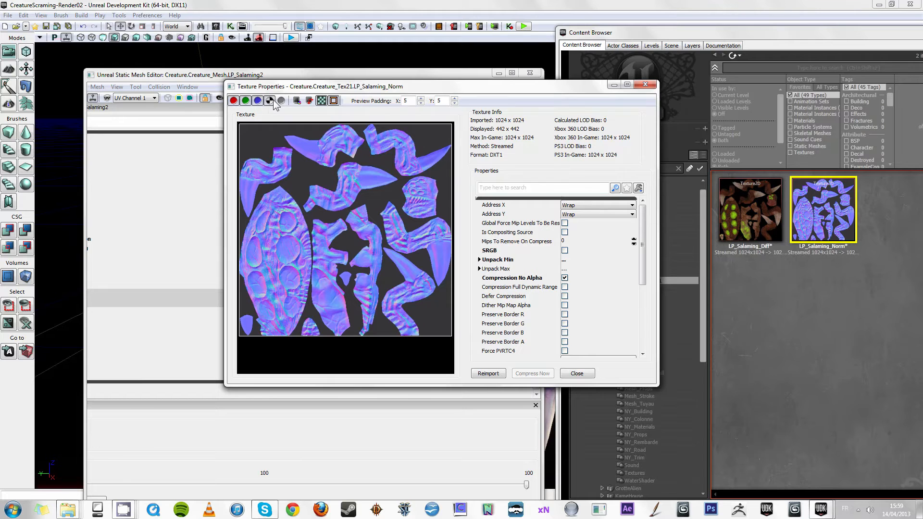
click(258, 100)
click(234, 101)
click(245, 100)
click(269, 100)
click(645, 84)
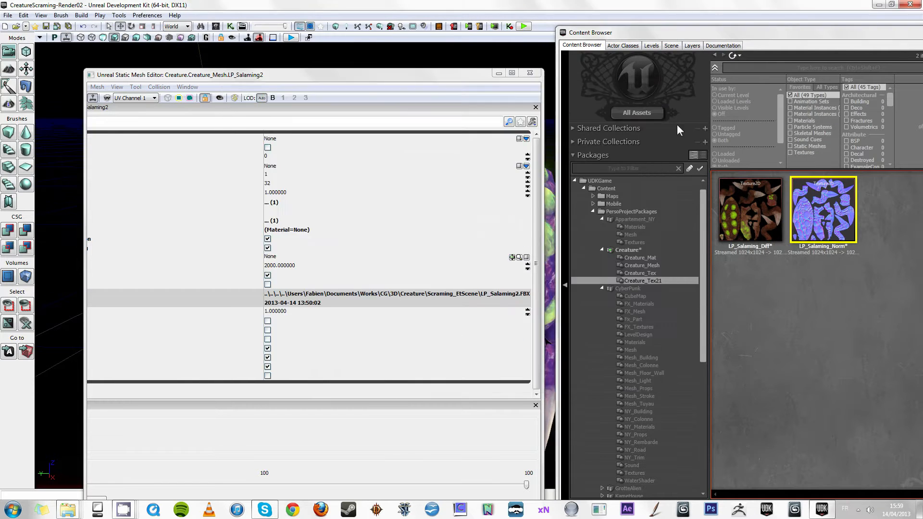
Open LP_Salaming_Diff in the texture viewer, toggle its colour and alpha channels and desaturation to inspect it, and close it
double_click(748, 185)
click(234, 100)
click(245, 100)
click(258, 100)
click(269, 101)
click(270, 100)
click(257, 101)
click(245, 101)
click(233, 100)
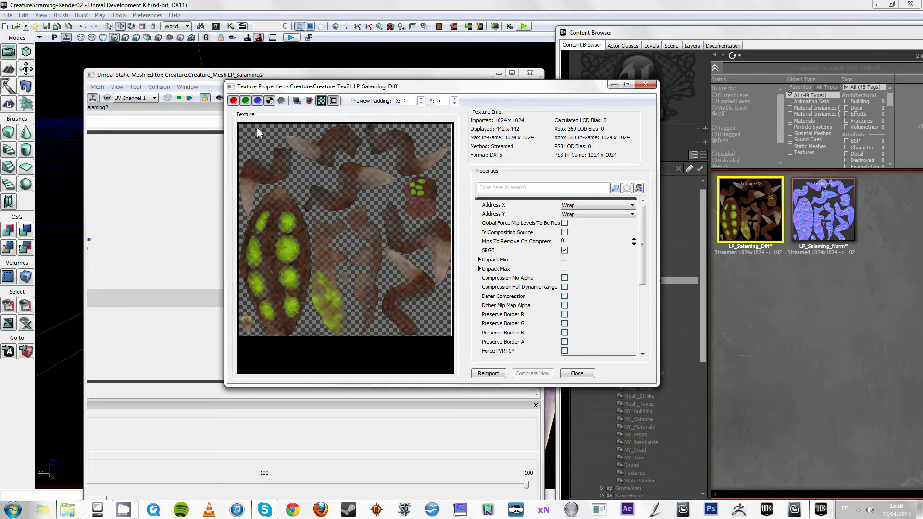
click(281, 101)
click(281, 100)
click(577, 374)
Review the compression settings in the LP_Salaming_Norm texture properties without changing them, and close the texture
double_click(819, 209)
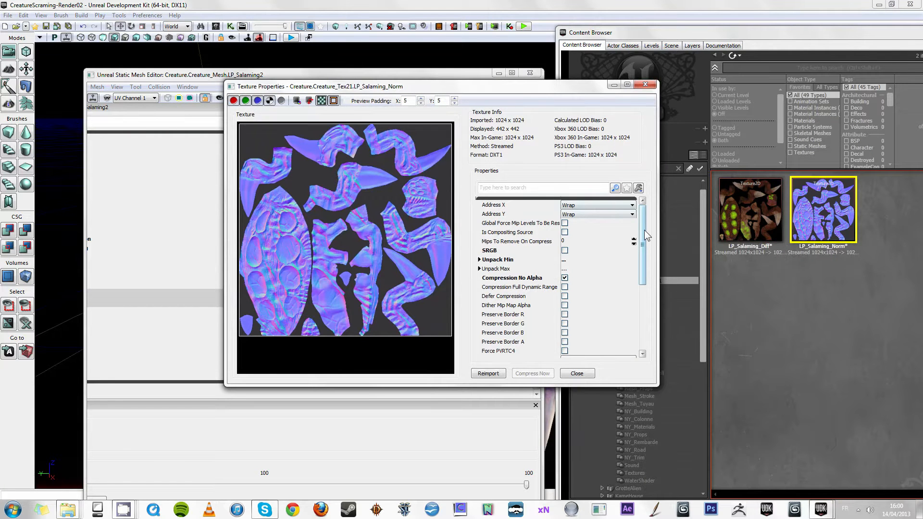
scroll(647, 238, down, 3)
click(596, 277)
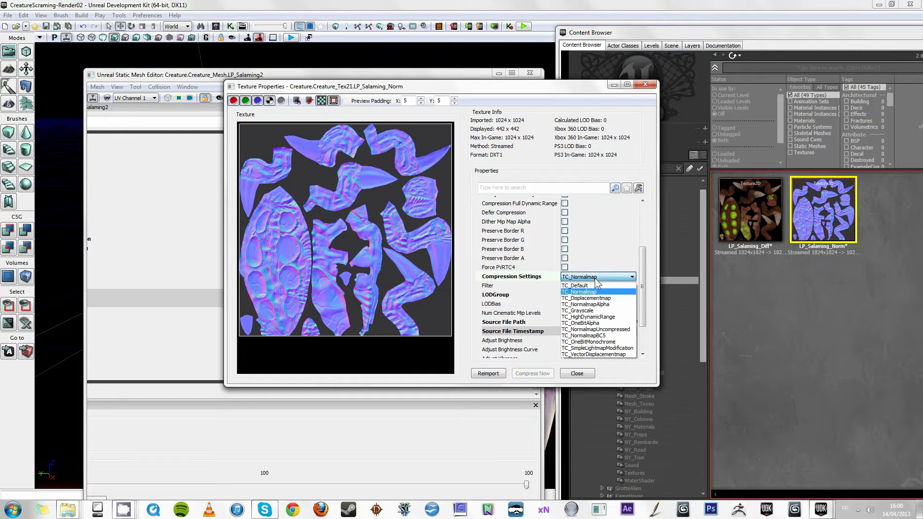
click(648, 297)
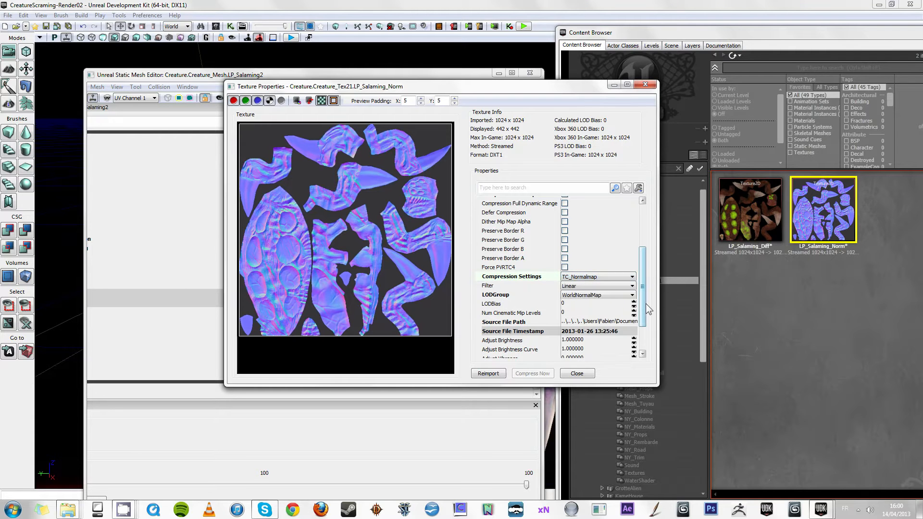
click(577, 373)
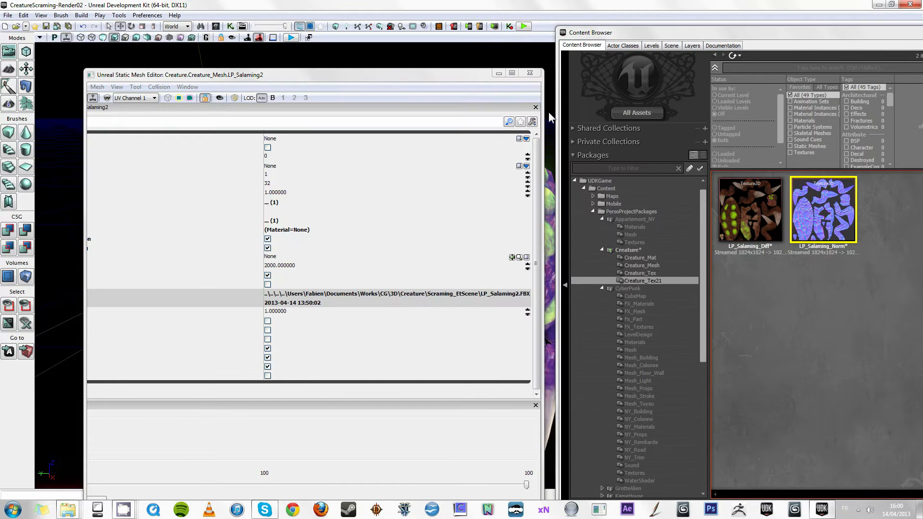
Close the Static Mesh Editor and create a new material from LP_Salaming_Diff in the Creature package's Creature_Tex21 group
click(532, 73)
right_click(756, 219)
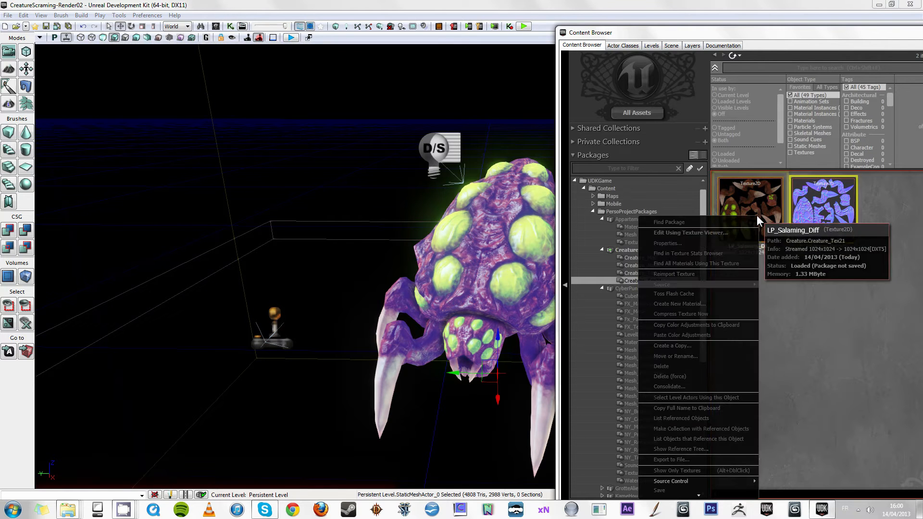
click(716, 274)
right_click(763, 191)
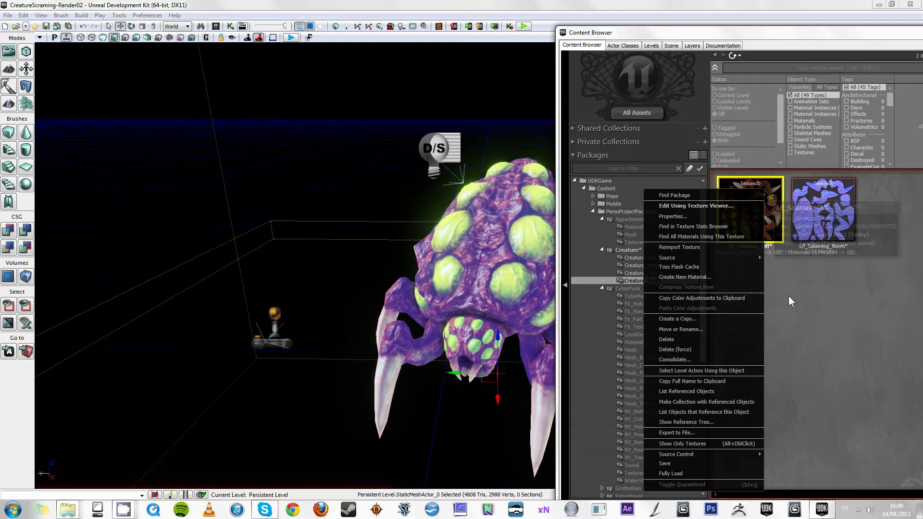
right_click(803, 316)
click(763, 220)
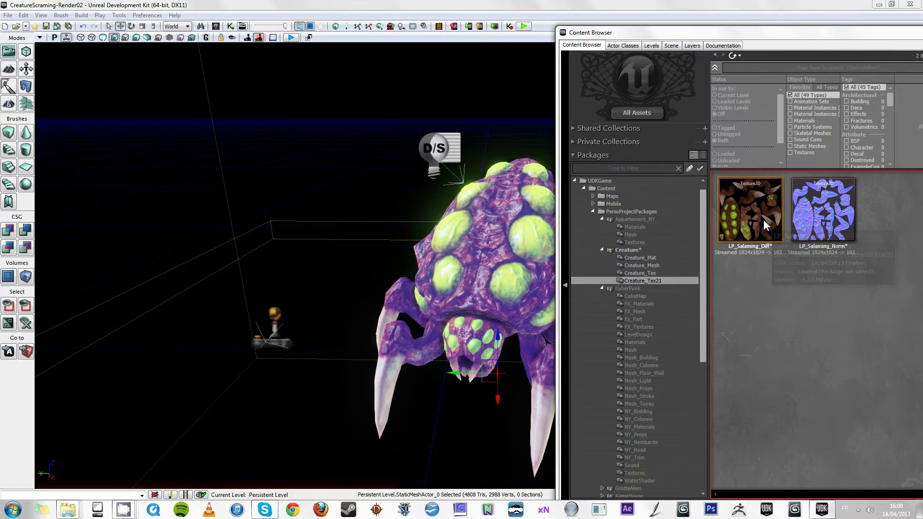
right_click(763, 221)
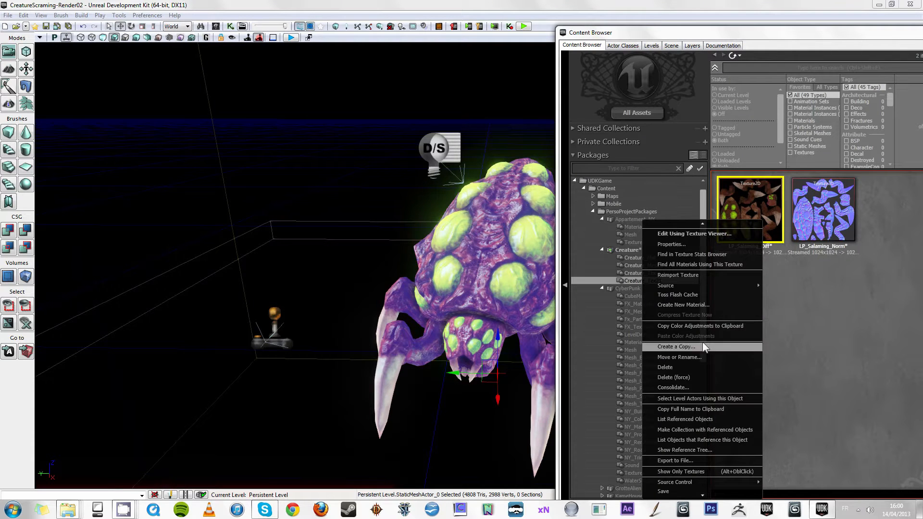
click(704, 306)
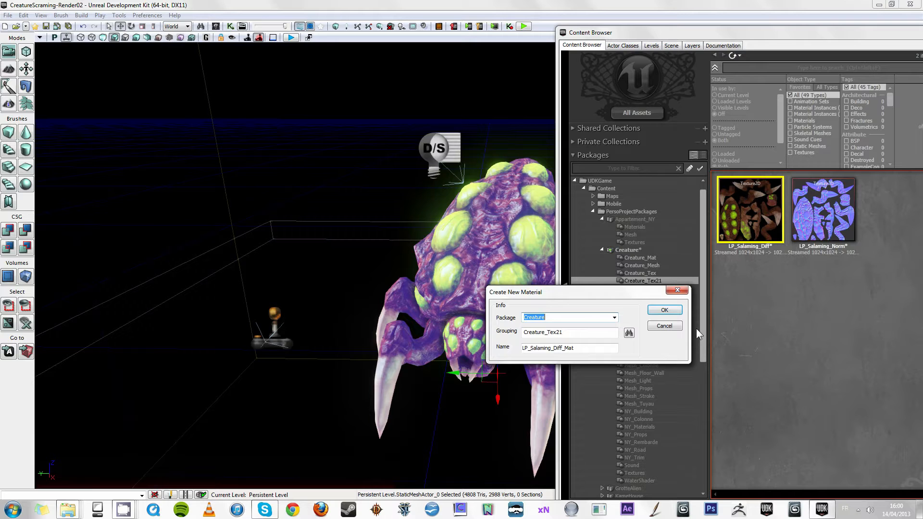
click(664, 310)
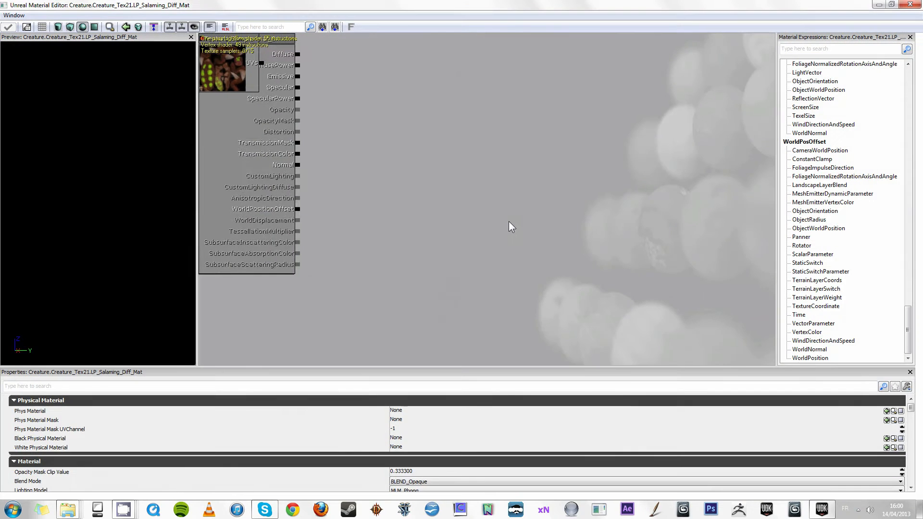
Connect the LP_Salaming_Diff texture sample to the material's Diffuse input, apply the material and close the Material Editor
click(287, 154)
drag(318, 139, 365, 125)
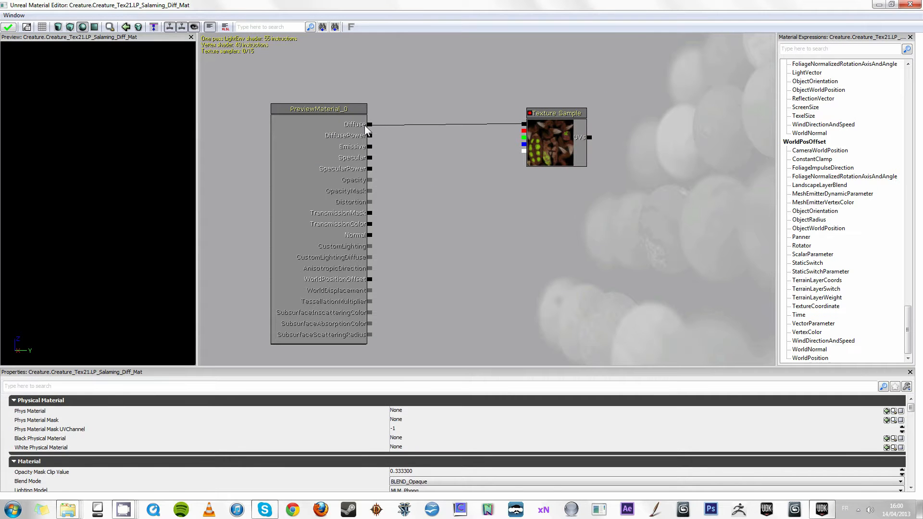
click(552, 144)
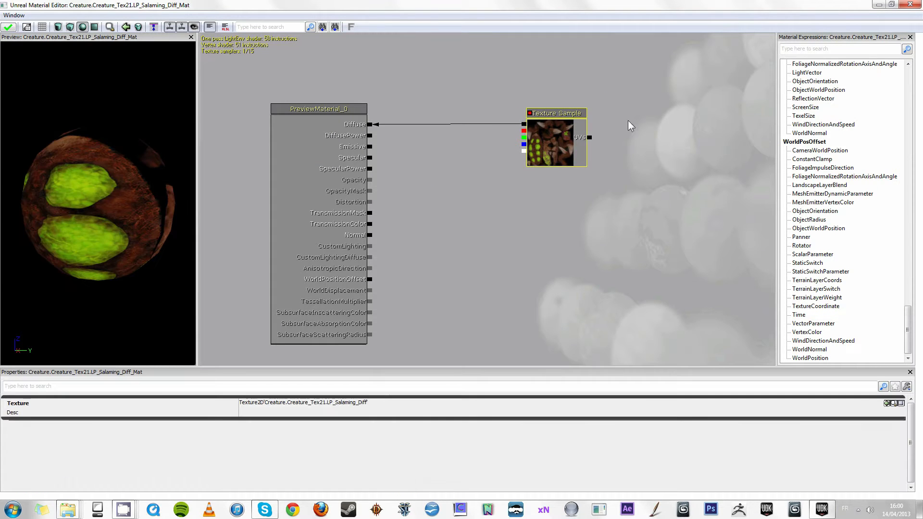
click(9, 27)
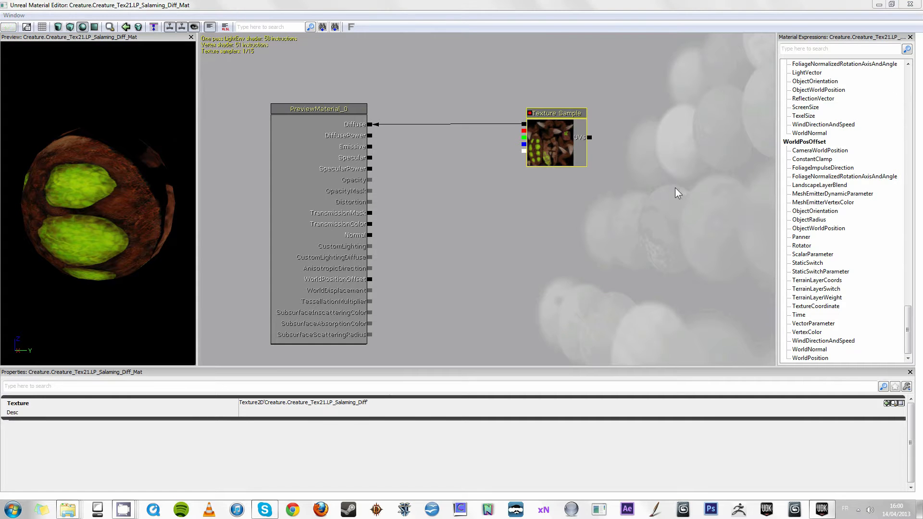
click(907, 5)
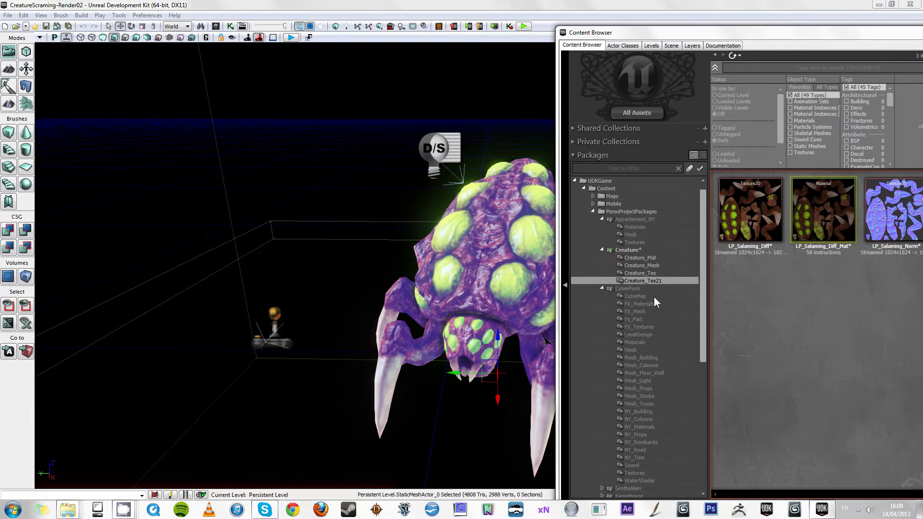
Open the LP_Salaming2 mesh, select LP_Salaming_Diff_Mat in the Creature_Tex21 group, and maximize the Static Mesh Editor
click(663, 265)
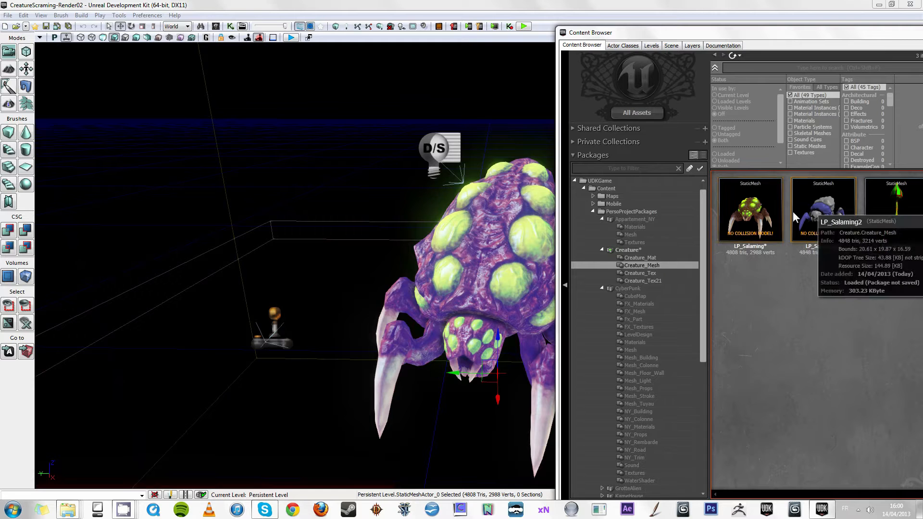
double_click(818, 227)
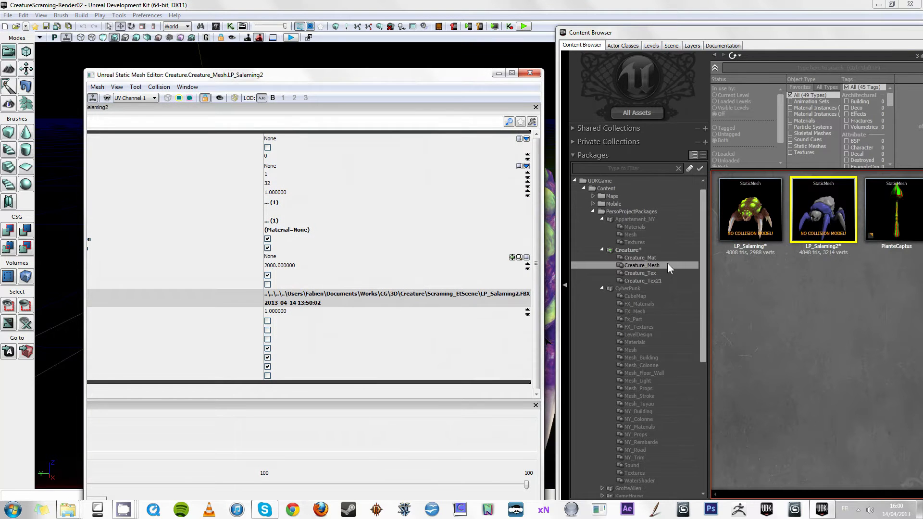
click(661, 272)
click(660, 281)
click(840, 227)
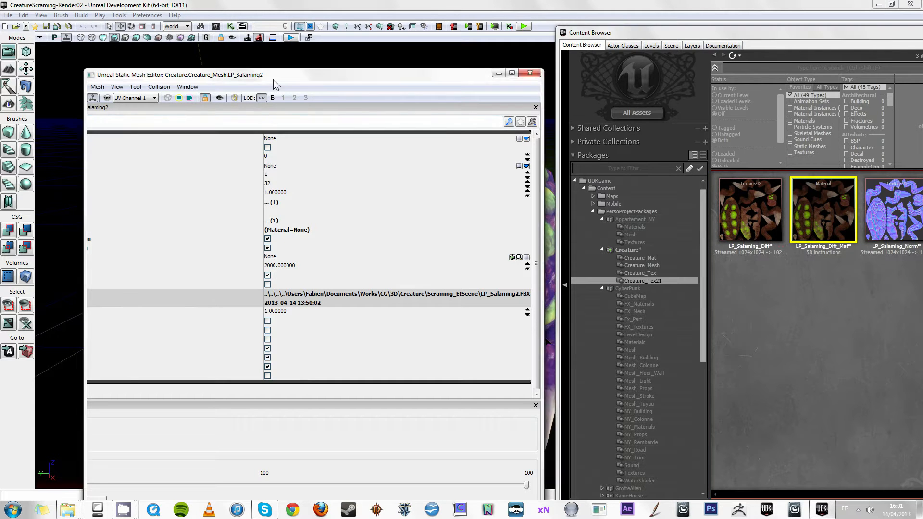
drag(273, 77, 269, 8)
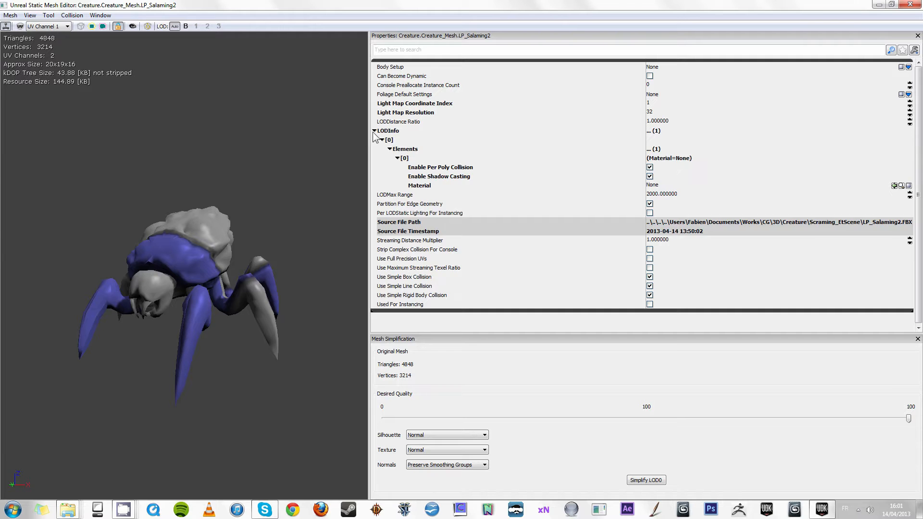
Assign the selected LP_Salaming_Diff_Mat to the Material of LP_Salaming2's first element under LODInfo
click(382, 140)
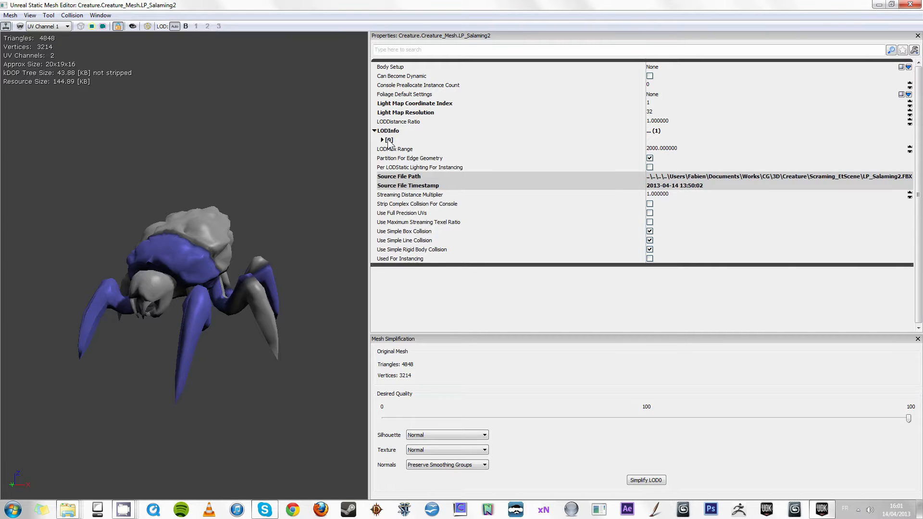
click(387, 140)
click(427, 186)
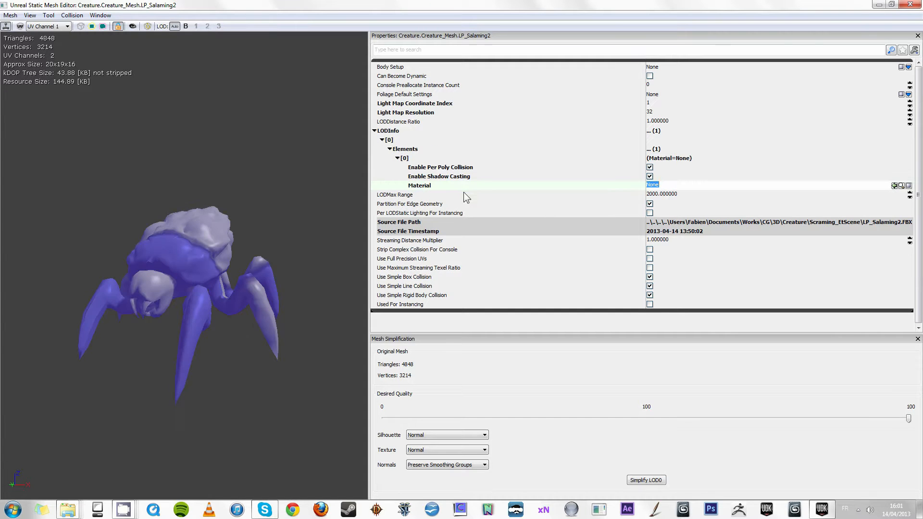
click(397, 158)
click(397, 158)
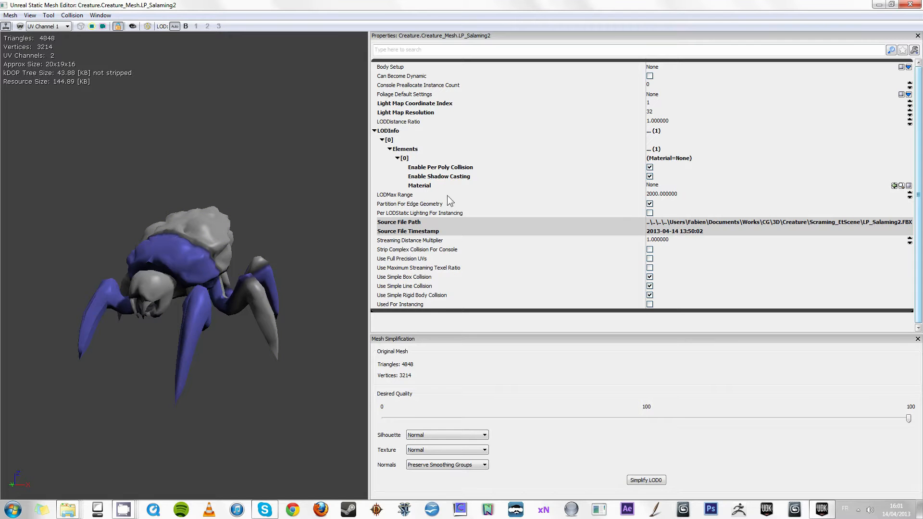
click(894, 185)
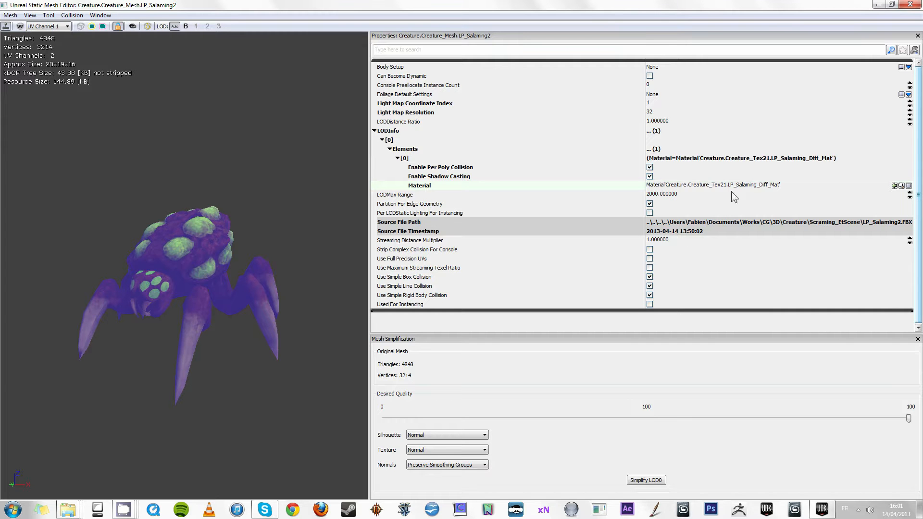
Display LP_Salaming2's UV overlay and compare the layouts of UV Channel 0 and UV Channel 1
click(57, 27)
click(59, 36)
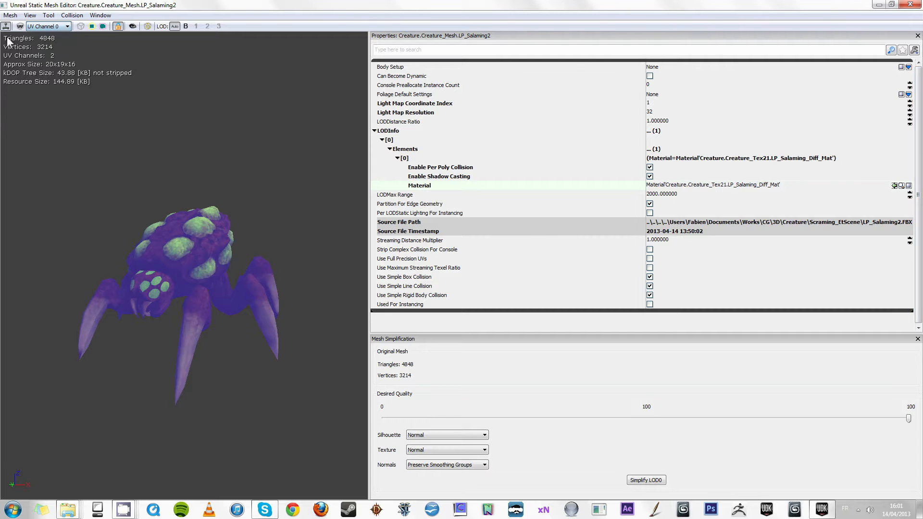
click(20, 27)
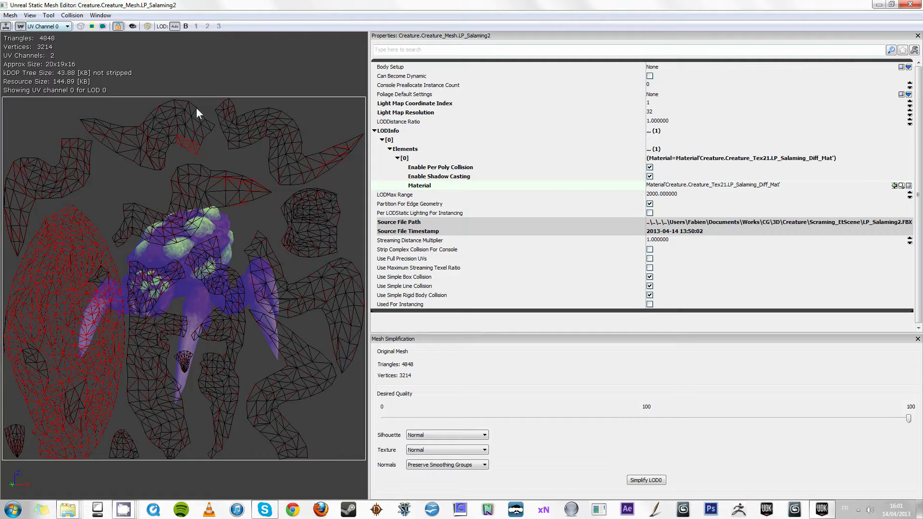
click(46, 27)
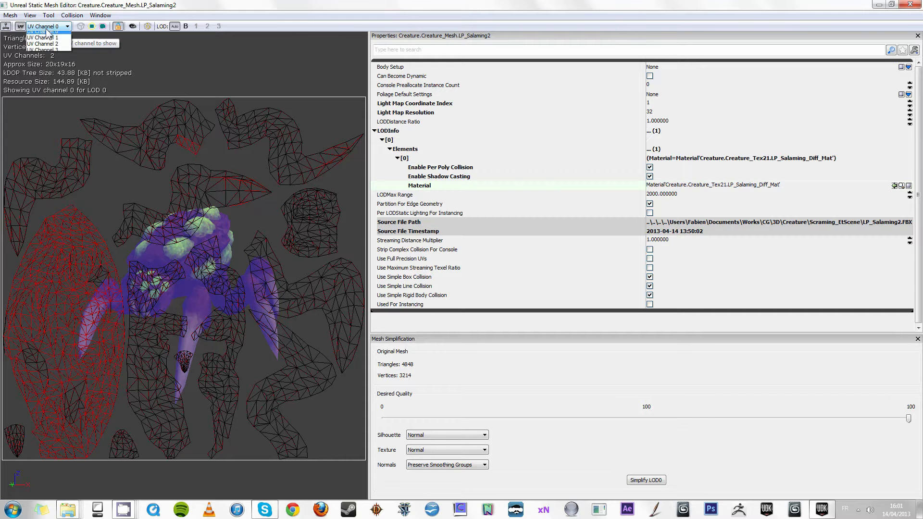
click(48, 42)
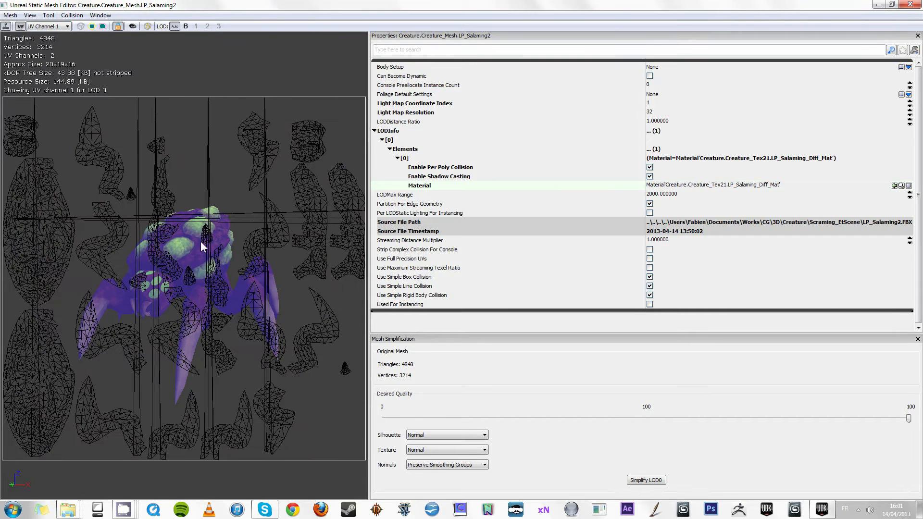
drag(229, 377, 183, 298)
drag(209, 189, 212, 195)
drag(154, 203, 180, 176)
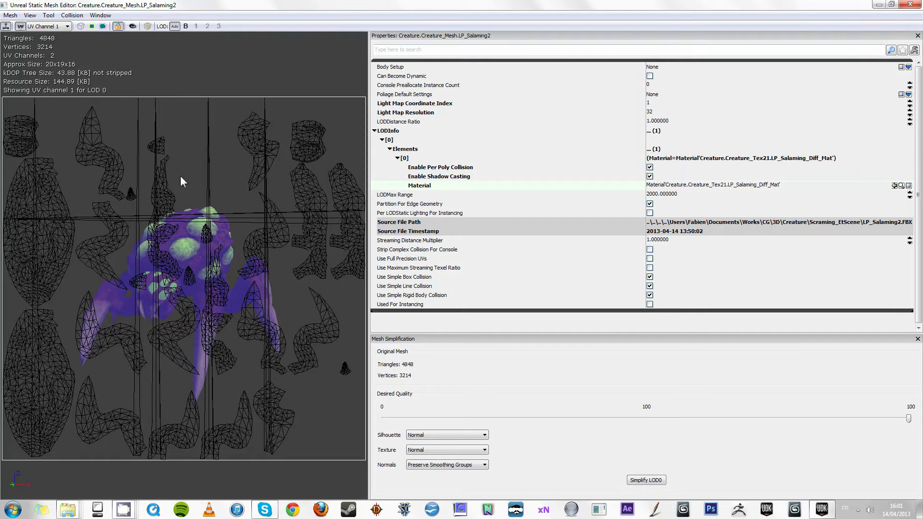
click(57, 36)
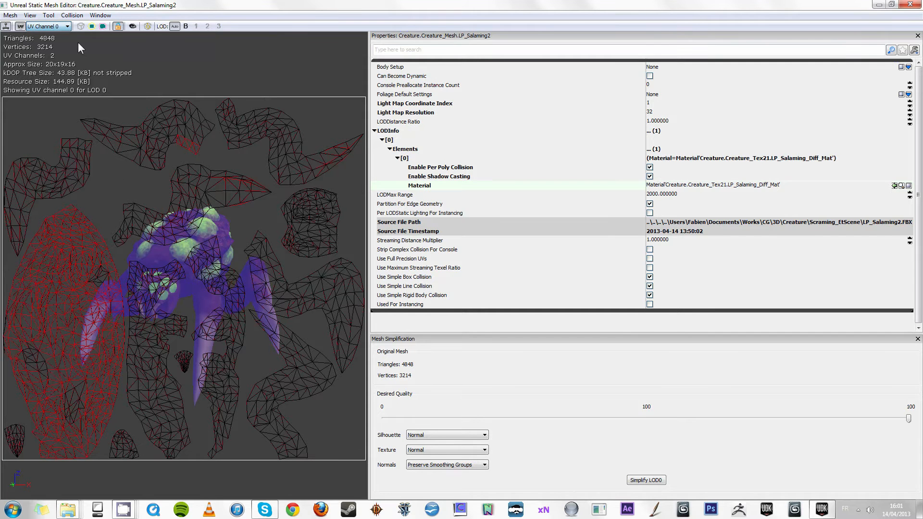
Set LP_Salaming2's Light Map Resolution to 512
click(654, 112)
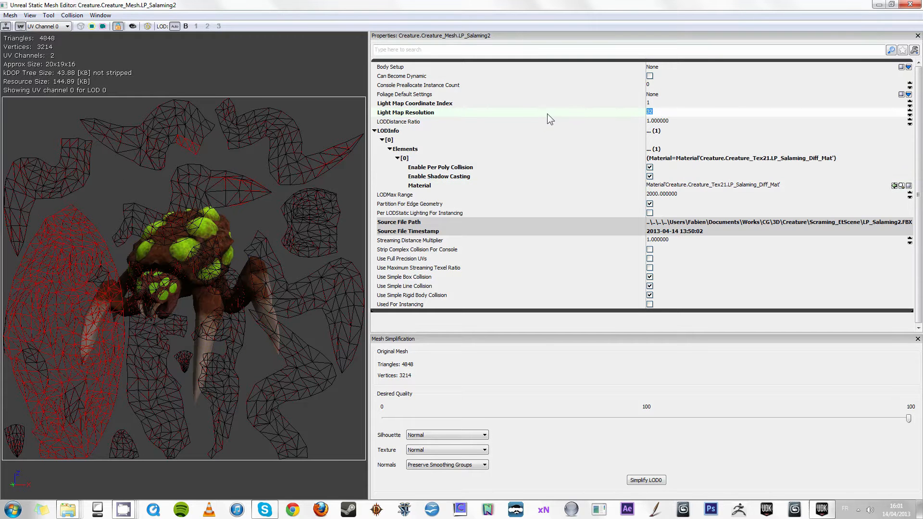
text(512)
key(Return)
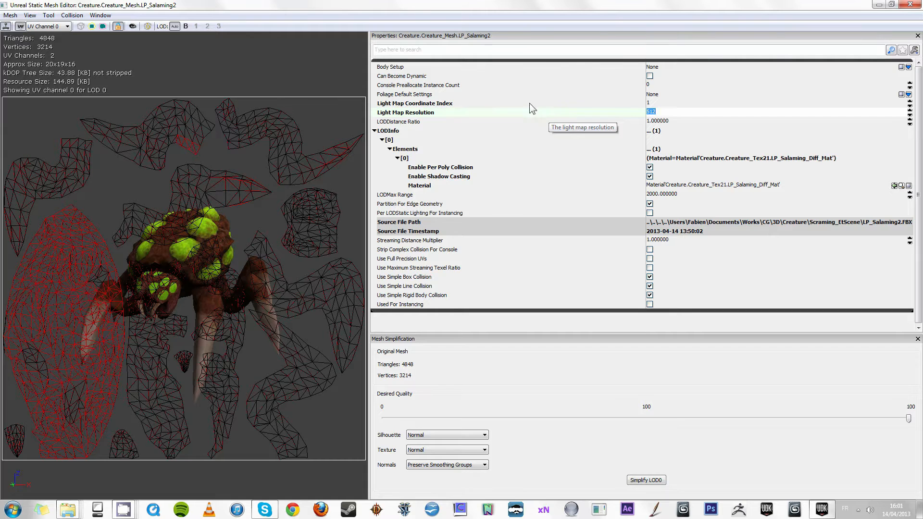
Switch LP_Salaming2's Light Map Coordinate Index to 0 and back to 1
click(439, 106)
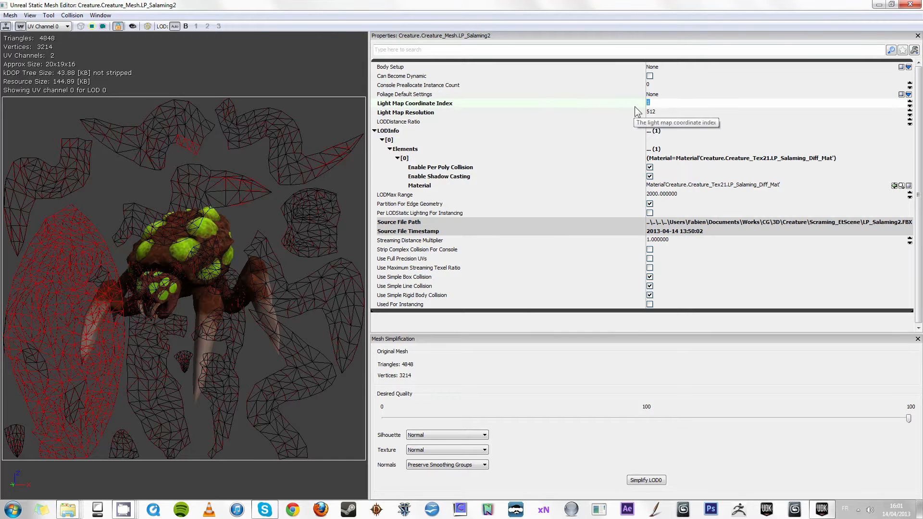
text(0)
key(Return)
text(1)
key(Return)
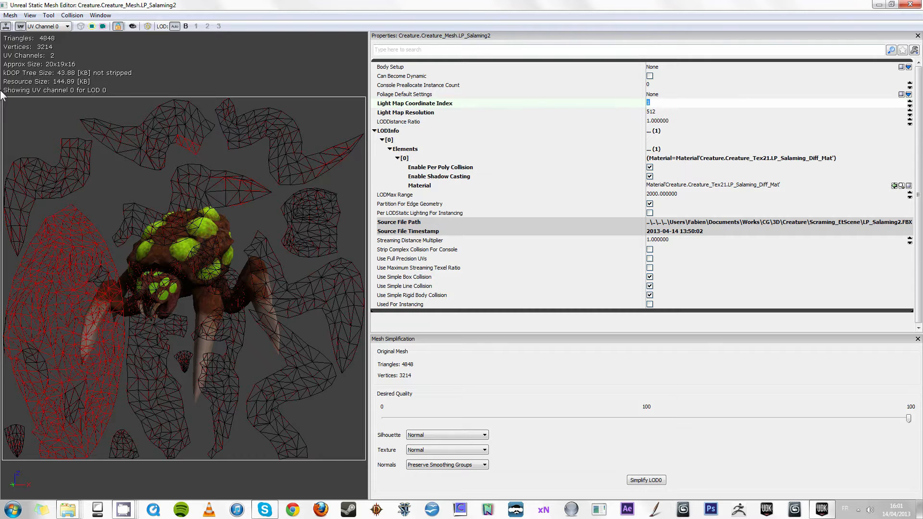
Show UV Channel 1 of LP_Salaming2 and close its Static Mesh Editor
click(42, 26)
click(45, 42)
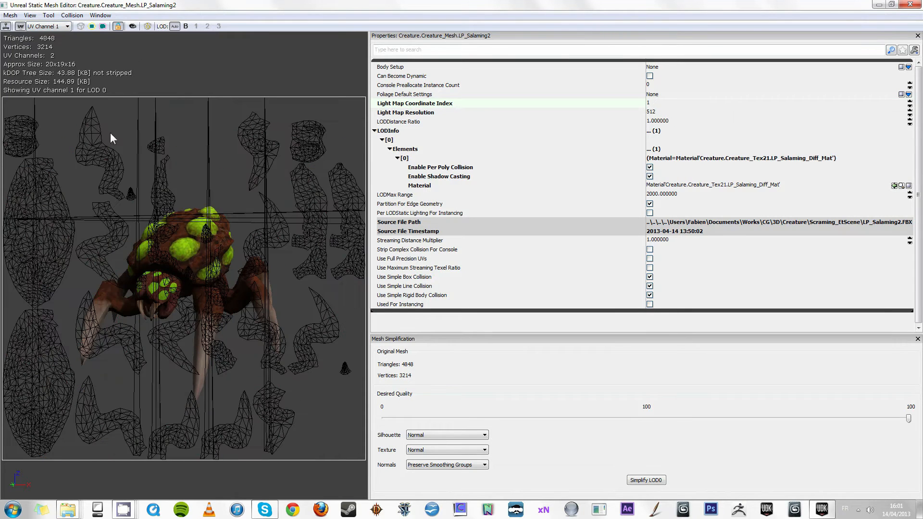
click(910, 5)
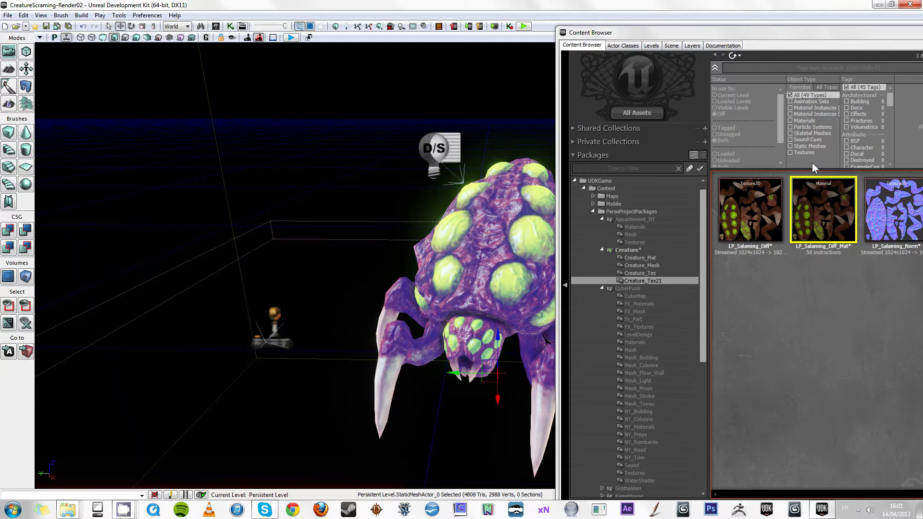
Open the Salaming_Mat material from the Creature_Mat group and the LP_Salaming mesh from the Creature_Mesh group
click(663, 259)
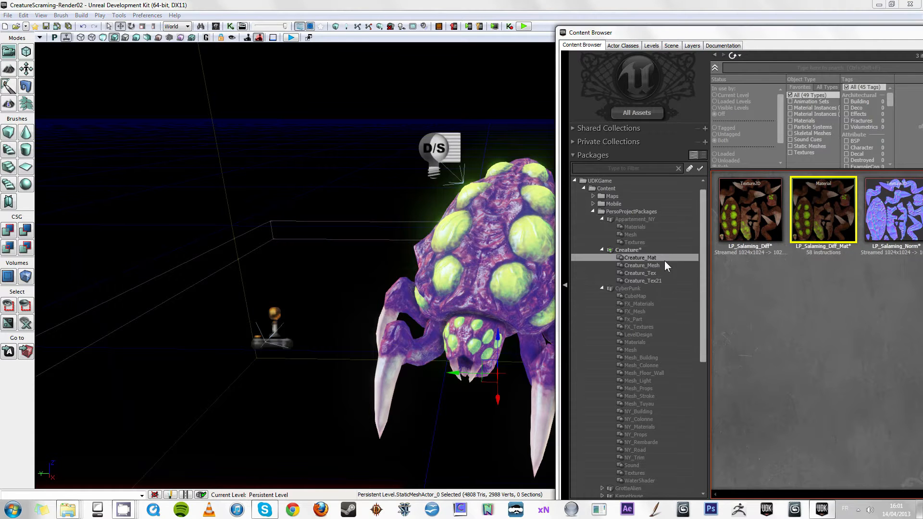
click(807, 214)
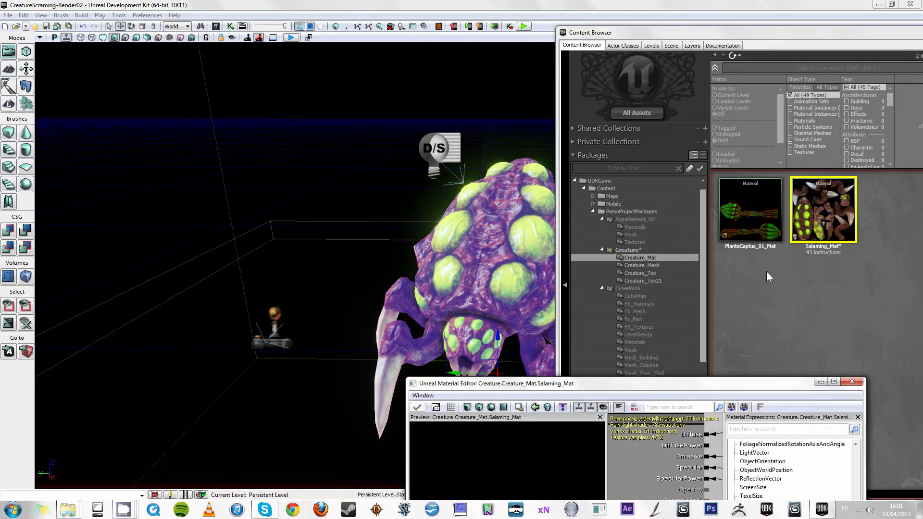
click(639, 266)
double_click(769, 212)
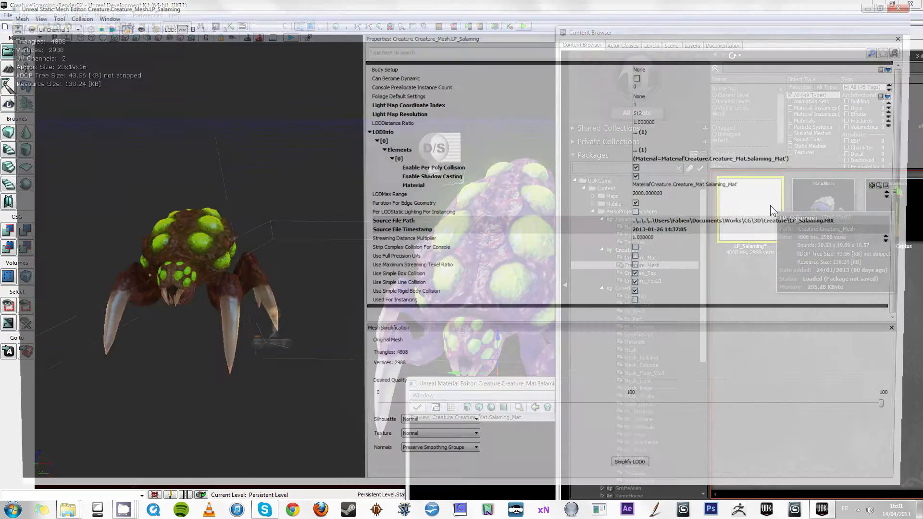
Check LP_Salaming's Light Map Resolution and its UV Channel 0 and 1 layouts, and close the Static Mesh Editor
click(479, 113)
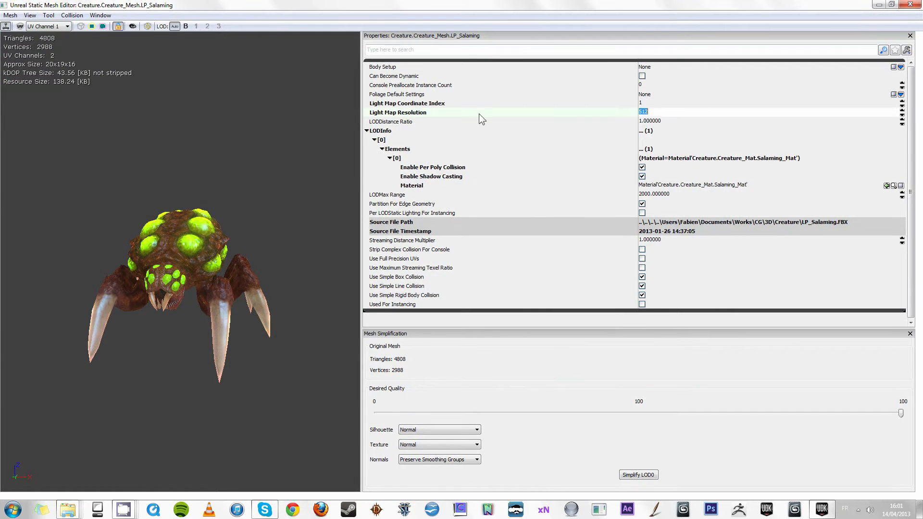
click(20, 26)
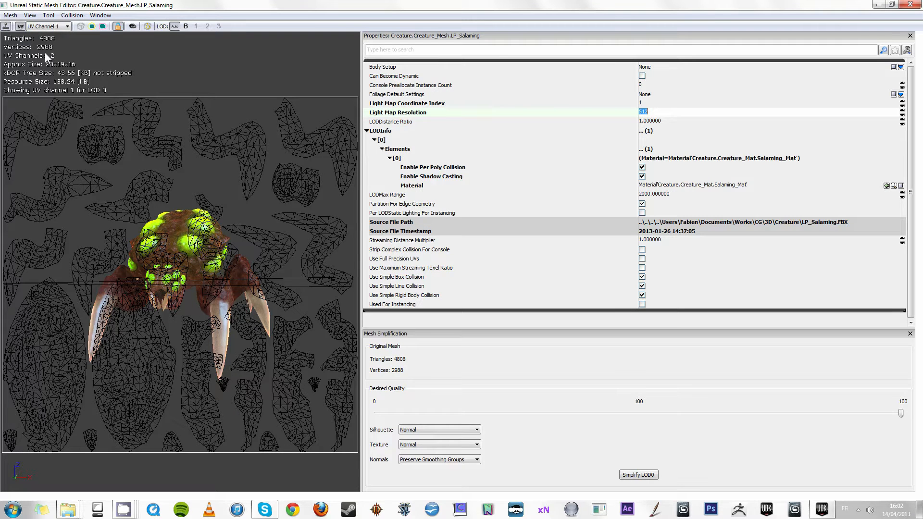
click(55, 26)
click(62, 34)
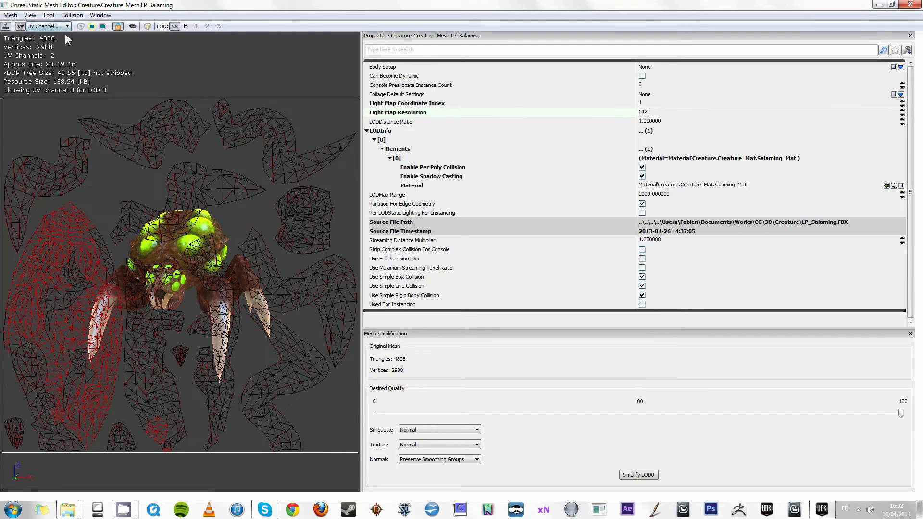
click(49, 27)
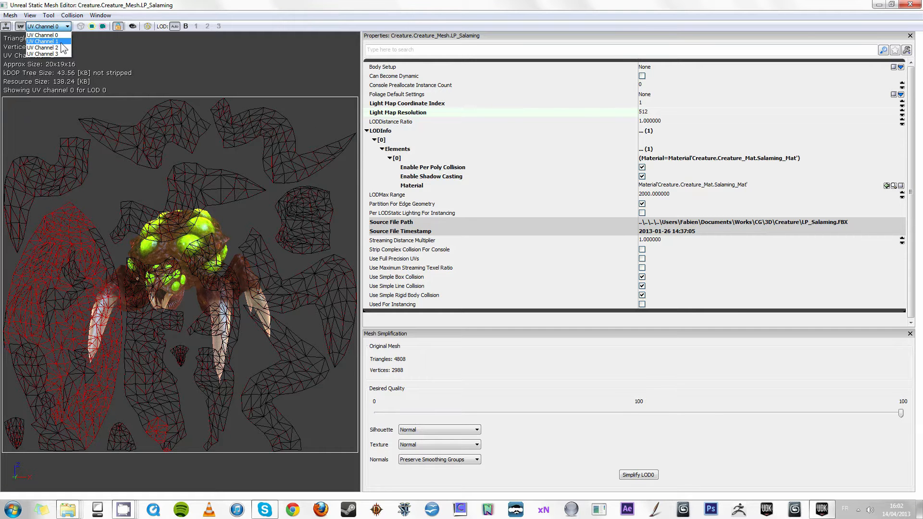
click(70, 223)
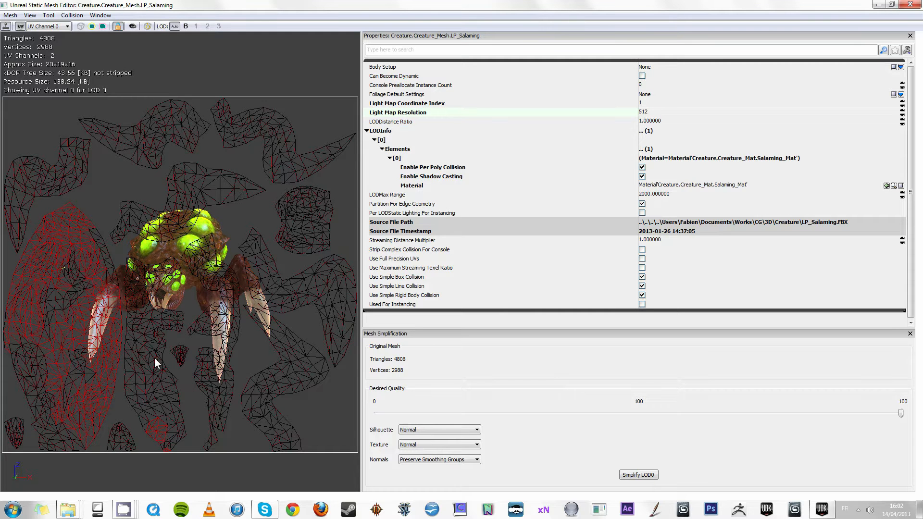
click(38, 26)
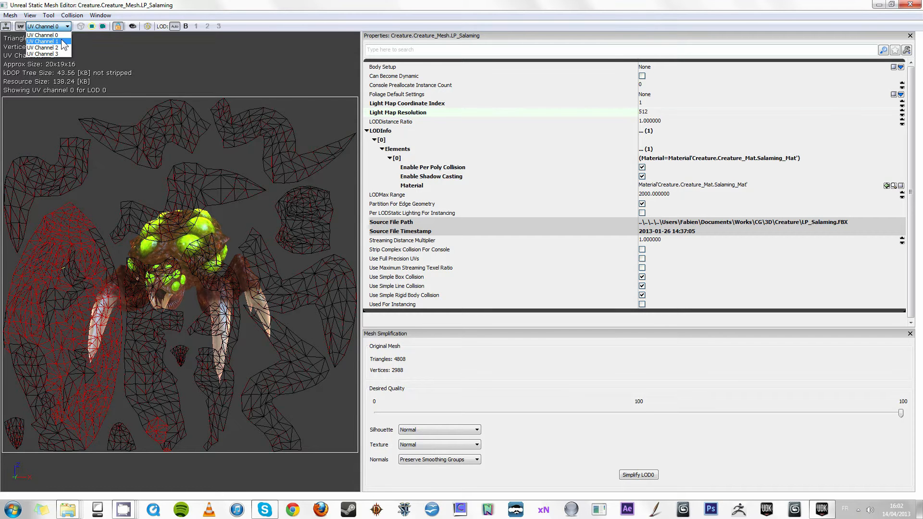
click(44, 41)
click(910, 5)
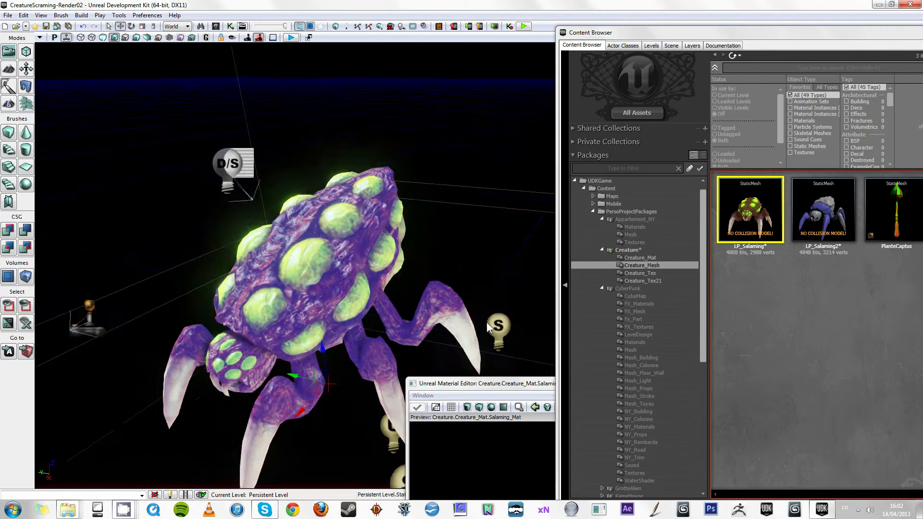
Build the level's geometry and paths, select the lighting rebuild error in Map Check, and close the report
right_drag(432, 272, 437, 305)
right_drag(223, 248, 269, 212)
drag(223, 248, 197, 223)
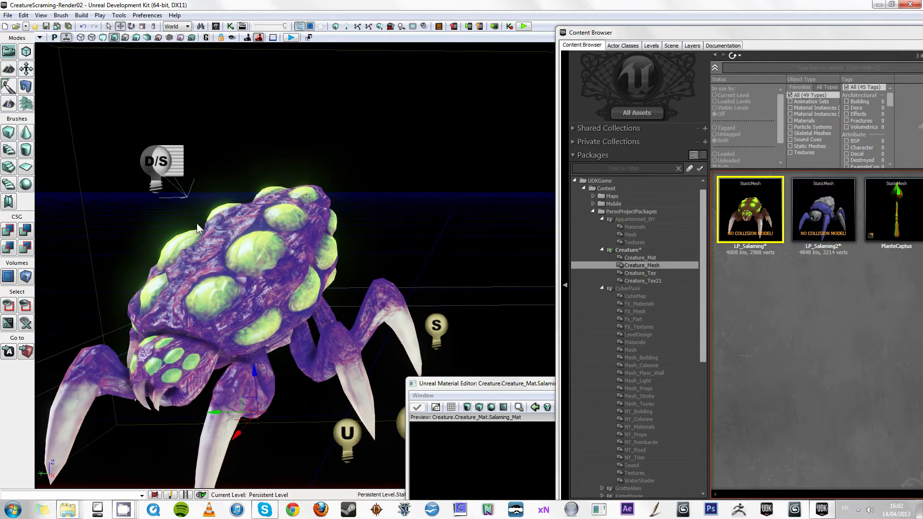
click(337, 32)
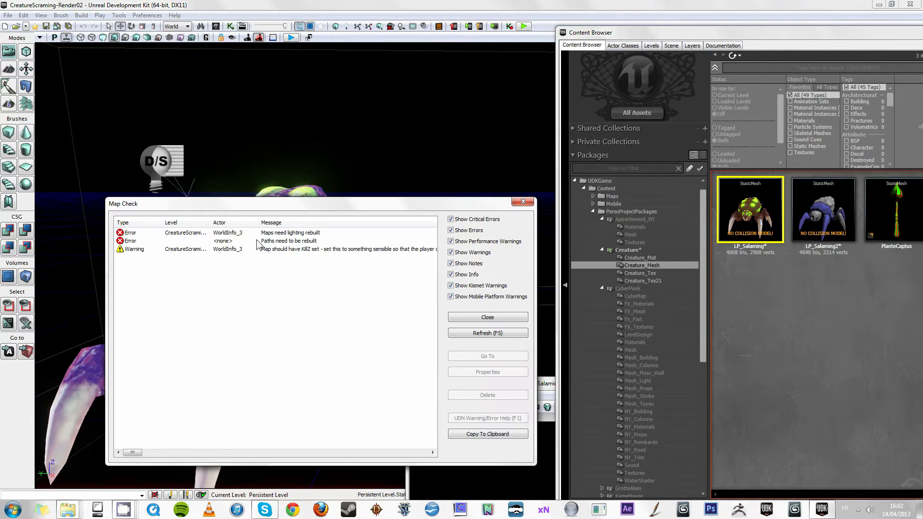
click(357, 28)
click(288, 233)
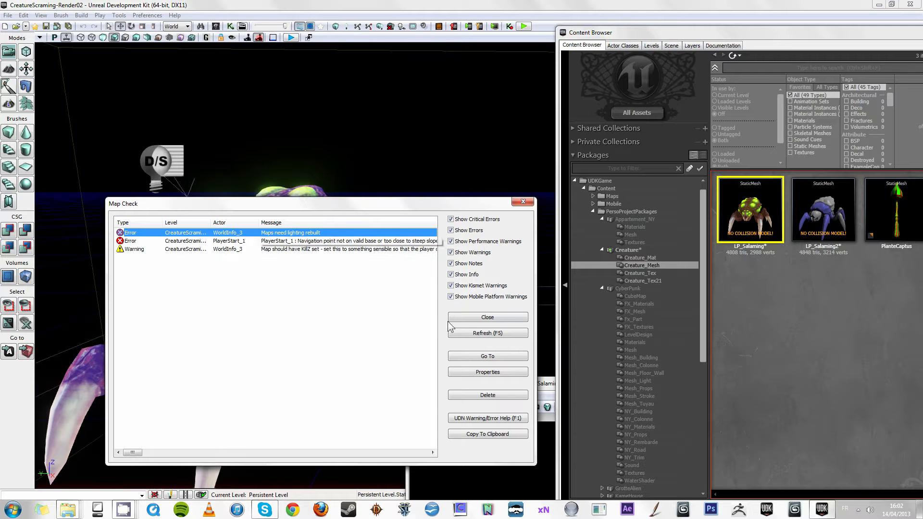
click(487, 317)
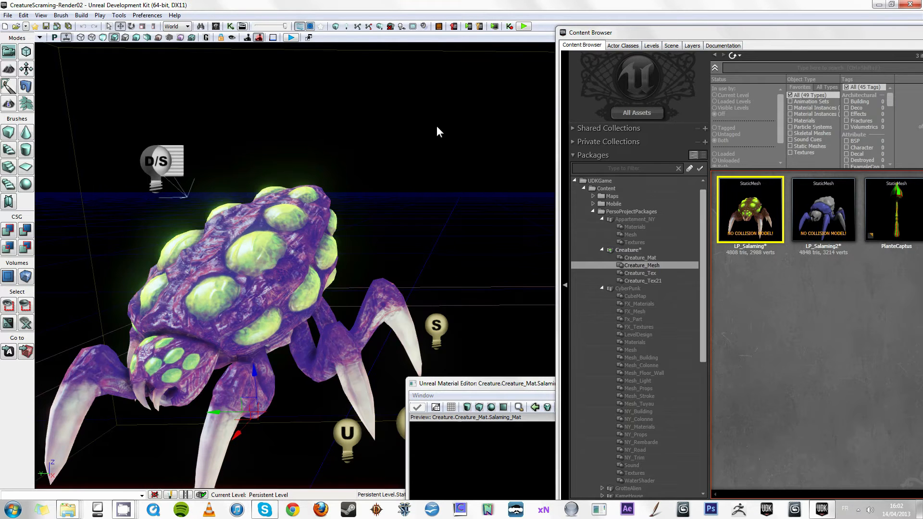
Set up a lighting build with Build BSP off and Build Quality set to Production, and cancel it
click(343, 28)
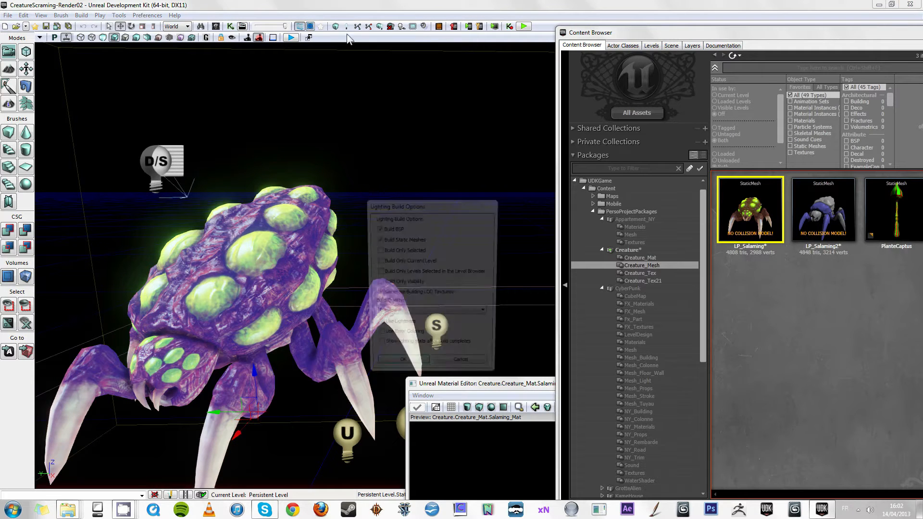
click(377, 228)
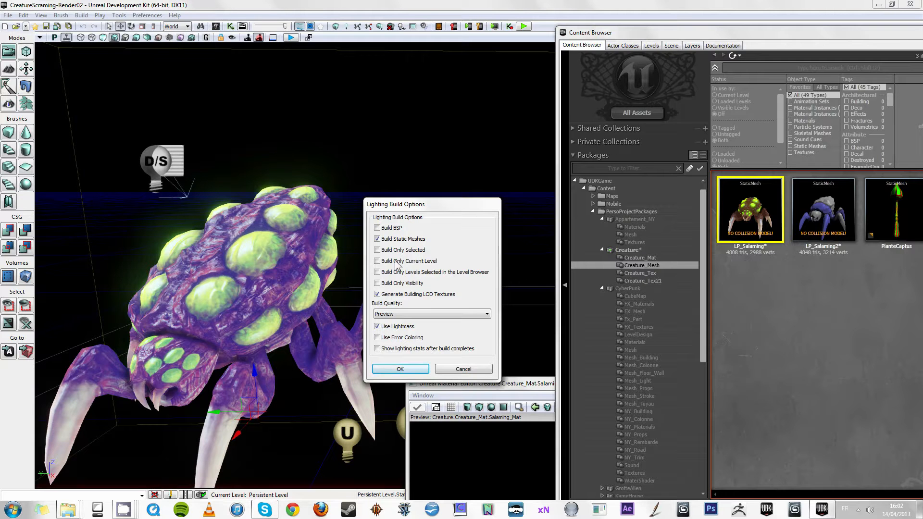
click(425, 316)
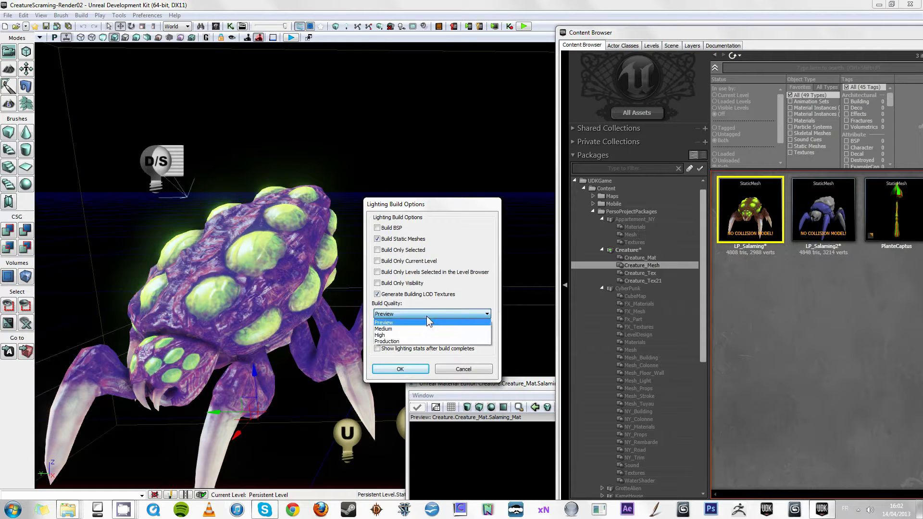
click(400, 341)
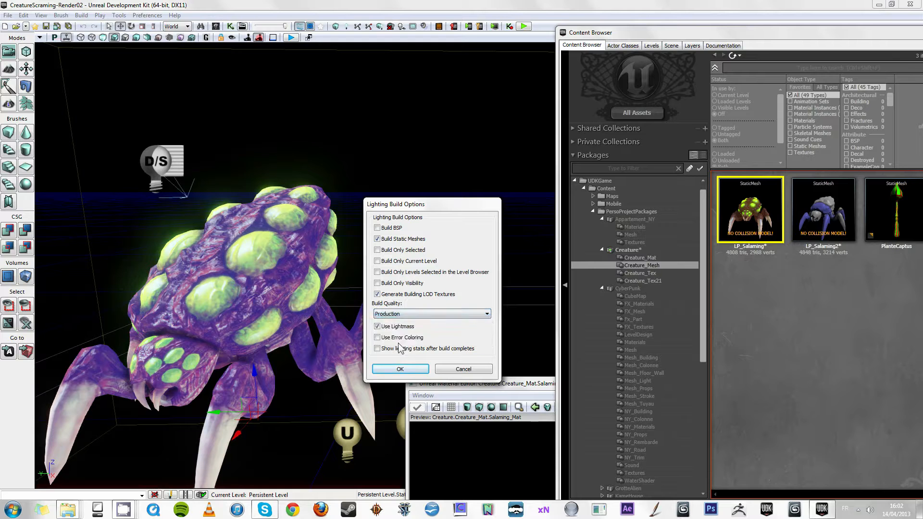
click(450, 313)
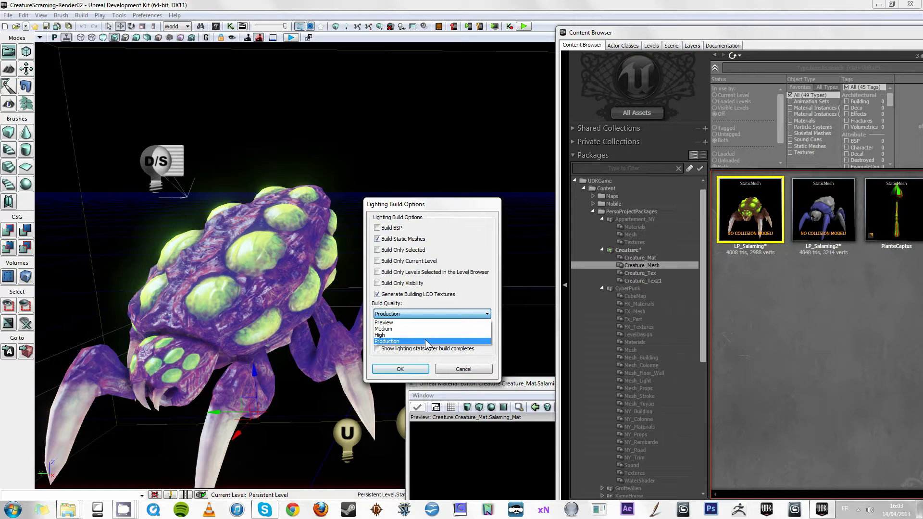
click(426, 342)
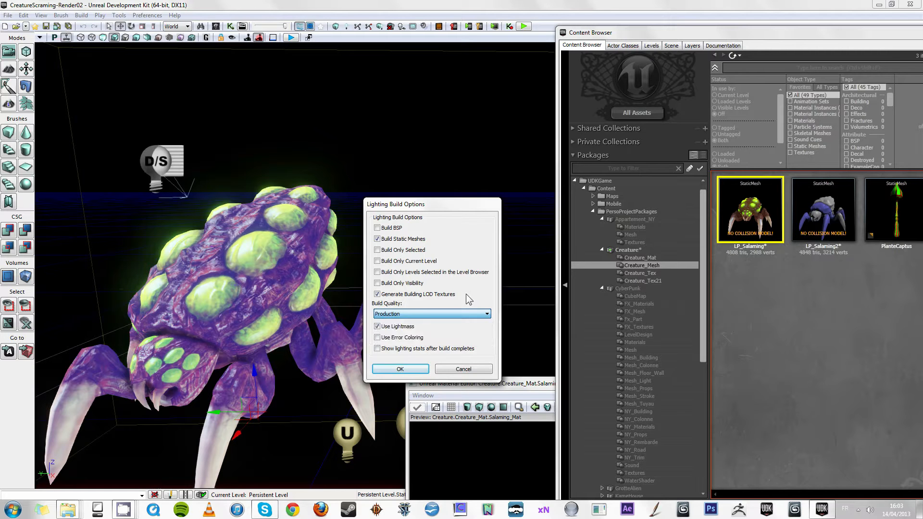
click(468, 373)
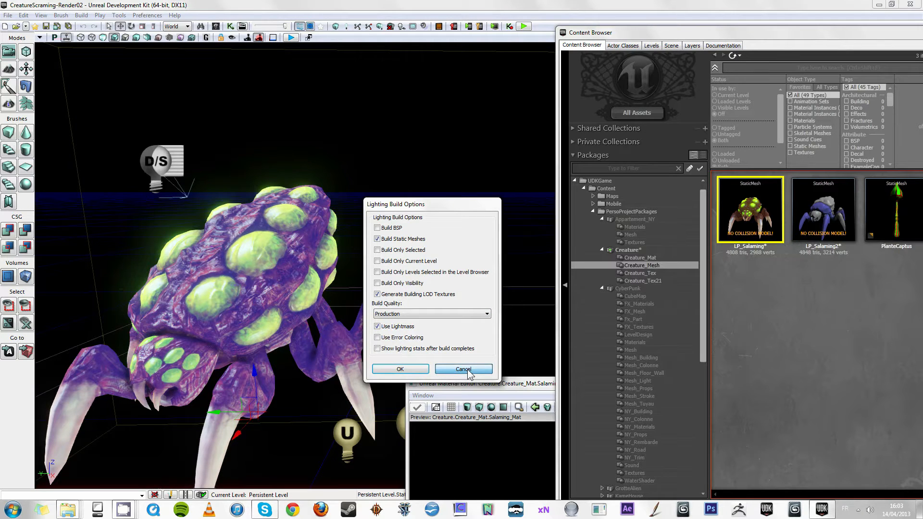
Deselect the creature in the level and maximize the Salaming_Mat Material Editor
drag(478, 384, 442, 319)
right_drag(437, 218, 438, 252)
click(453, 101)
right_drag(453, 101, 348, 162)
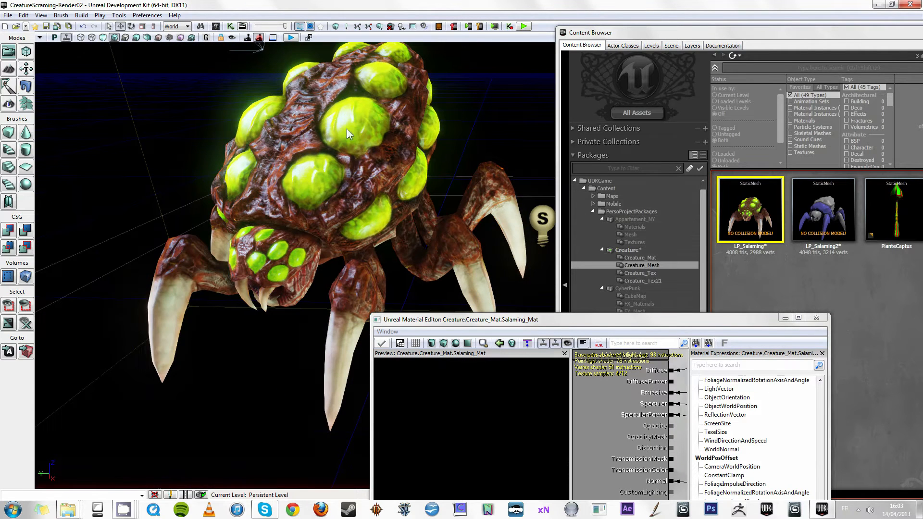
drag(653, 322, 683, 329)
double_click(683, 328)
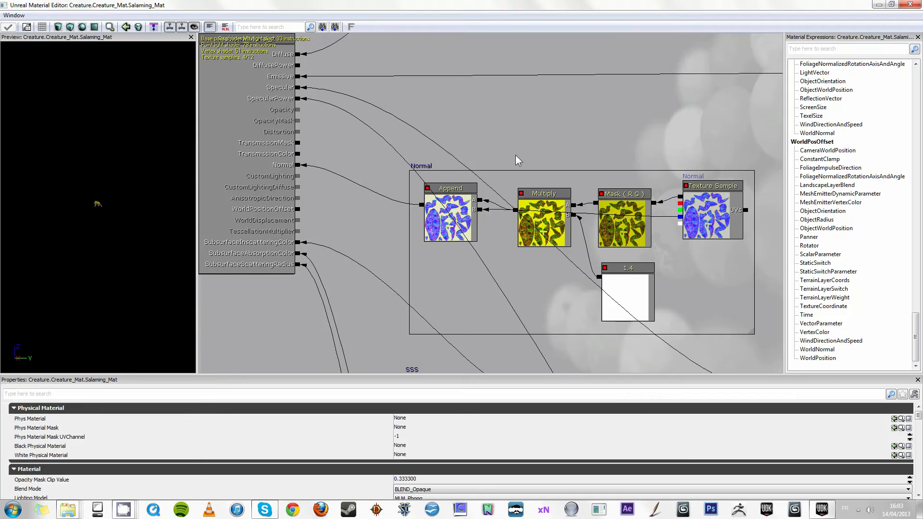
Examine how the Normal, SSS, Specular and SpecPower node groups connect to the Salaming_Mat material inputs
drag(572, 149, 491, 259)
scroll(491, 258, down, 3)
drag(460, 6, 313, 274)
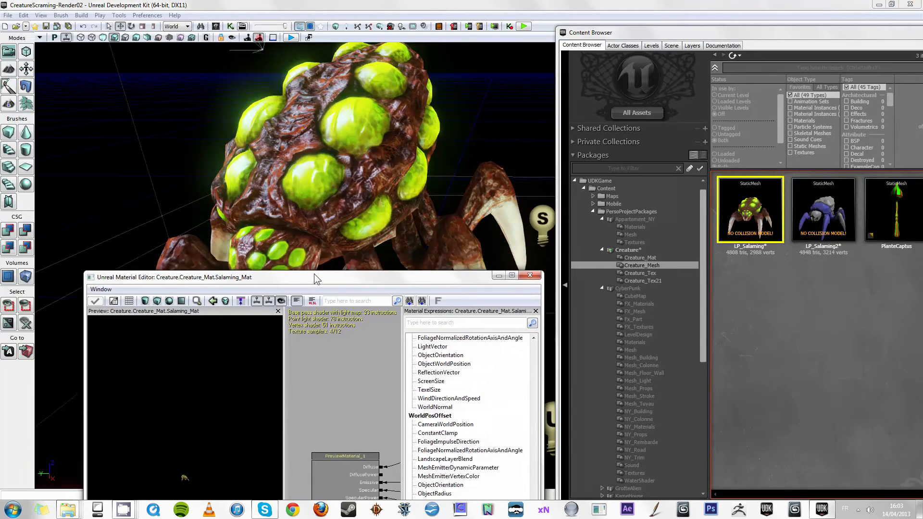
double_click(314, 274)
drag(516, 116, 265, 277)
scroll(443, 332, down, 3)
drag(443, 332, 485, 242)
scroll(460, 299, down, 3)
scroll(484, 241, up, 4)
drag(455, 102, 506, 312)
scroll(506, 312, up, 3)
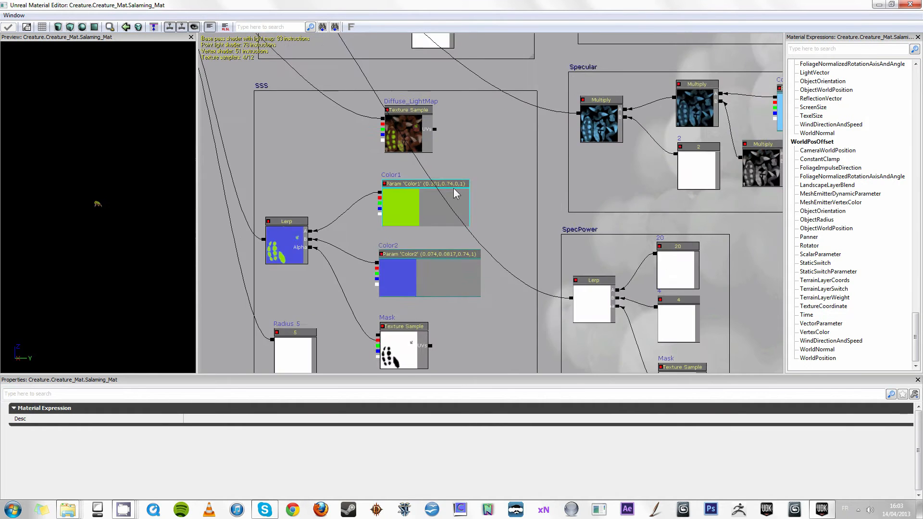
drag(433, 134, 557, 355)
scroll(461, 238, up, 2)
drag(455, 202, 543, 146)
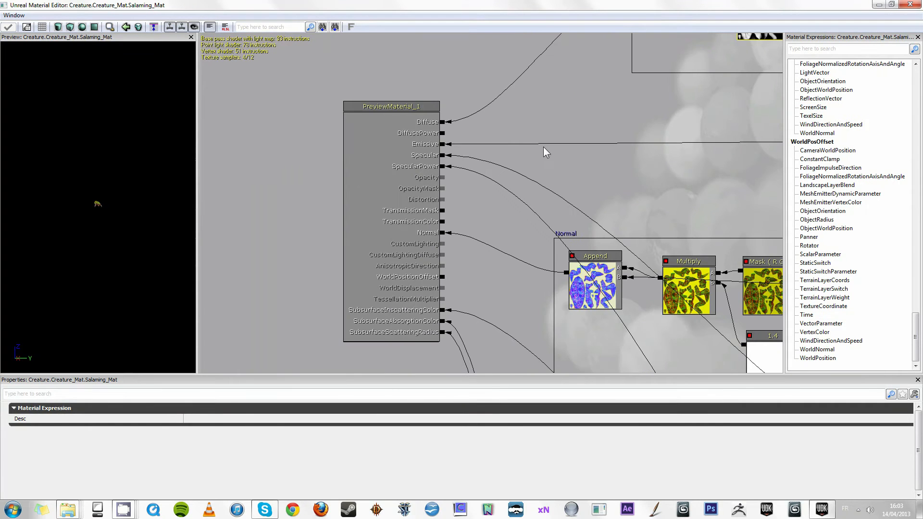
Examine the creature up close from the front in the Salaming_Mat material preview
click(356, 121)
right_drag(56, 251, 43, 190)
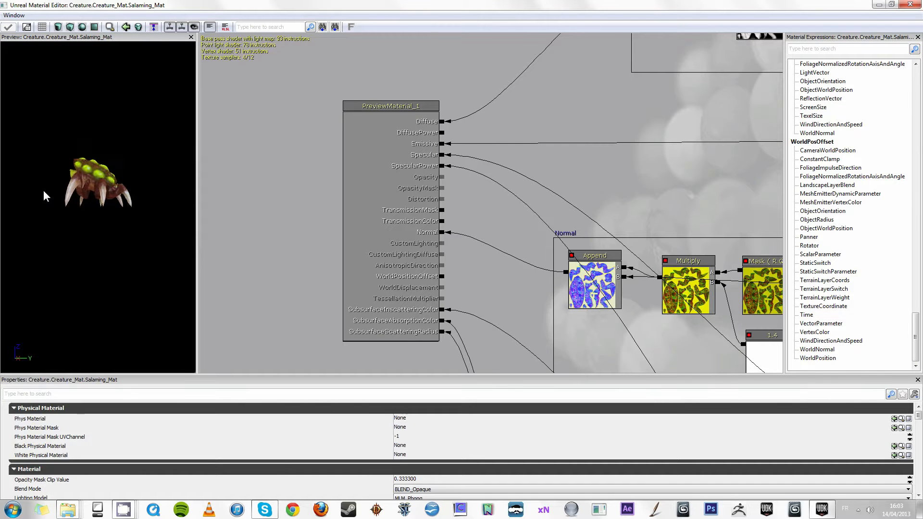
drag(43, 189, 132, 229)
right_drag(131, 230, 134, 230)
drag(135, 232, 133, 233)
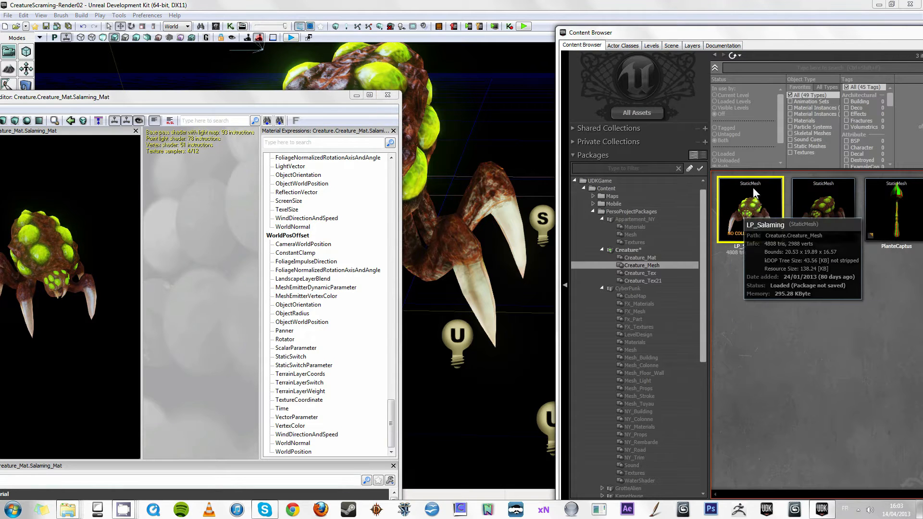
drag(140, 99, 195, 115)
double_click(195, 114)
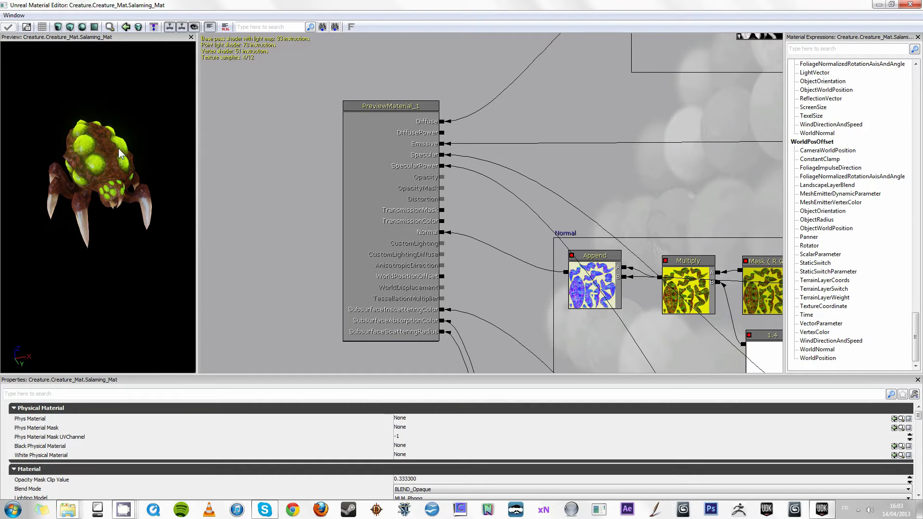
Turn Enable Subsurface Scattering off and back on in the D3D11 properties, and review the material's usage flags
drag(493, 203, 414, 108)
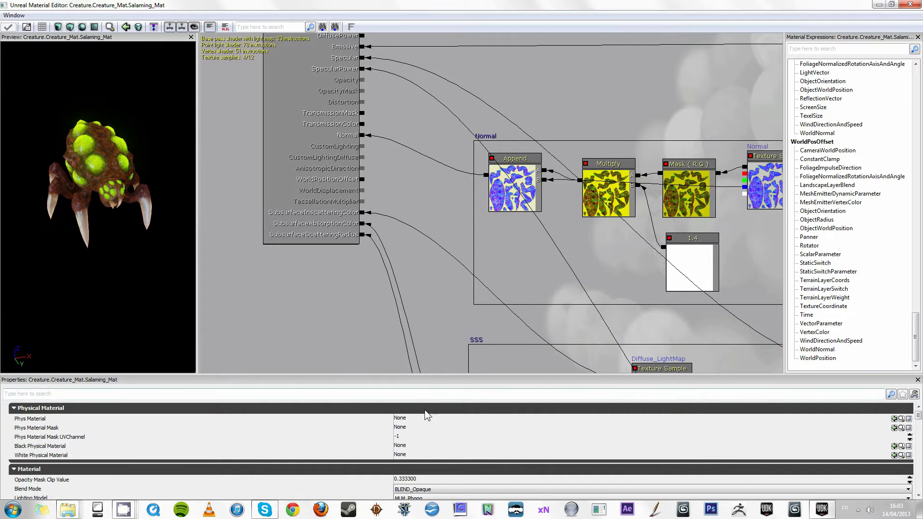
scroll(275, 439, down, 4)
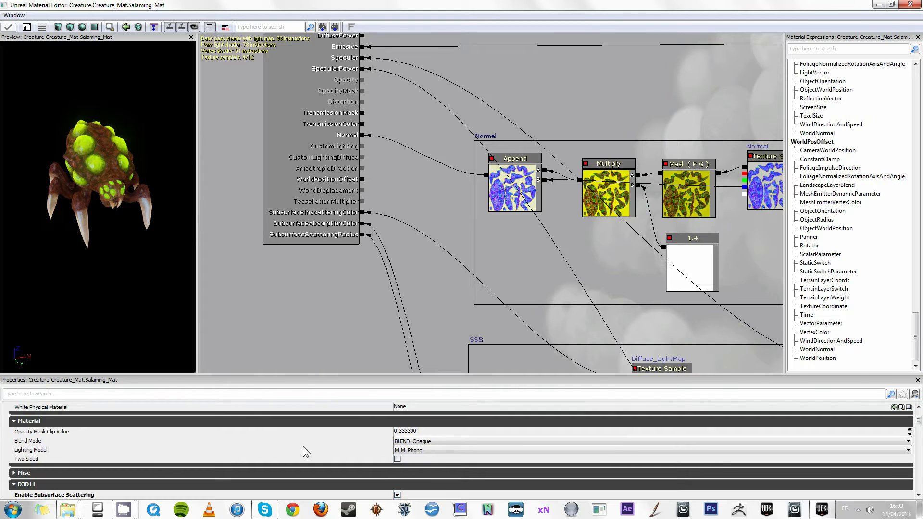
scroll(362, 433, down, 2)
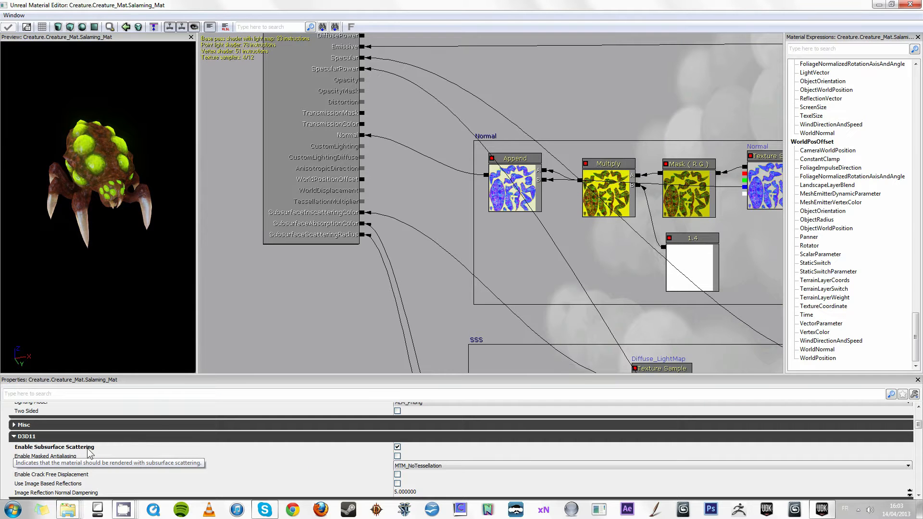
click(397, 447)
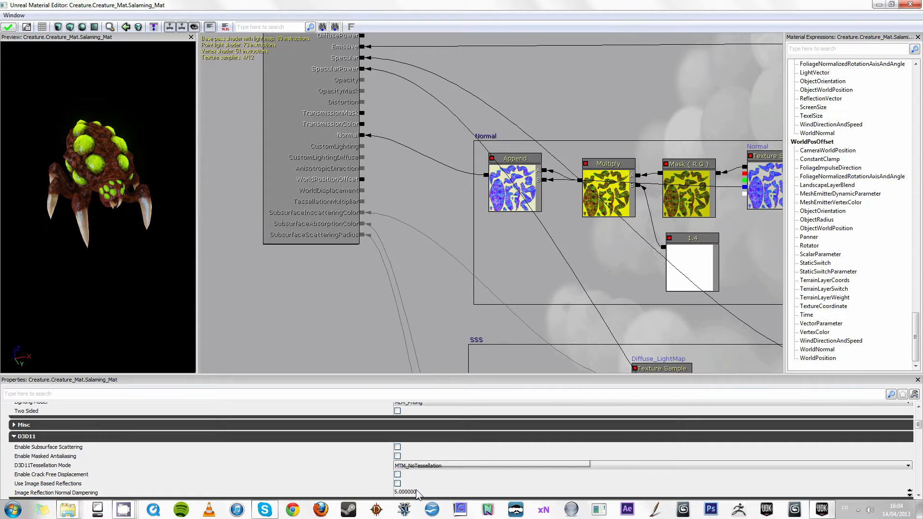
click(398, 447)
drag(917, 426, 918, 458)
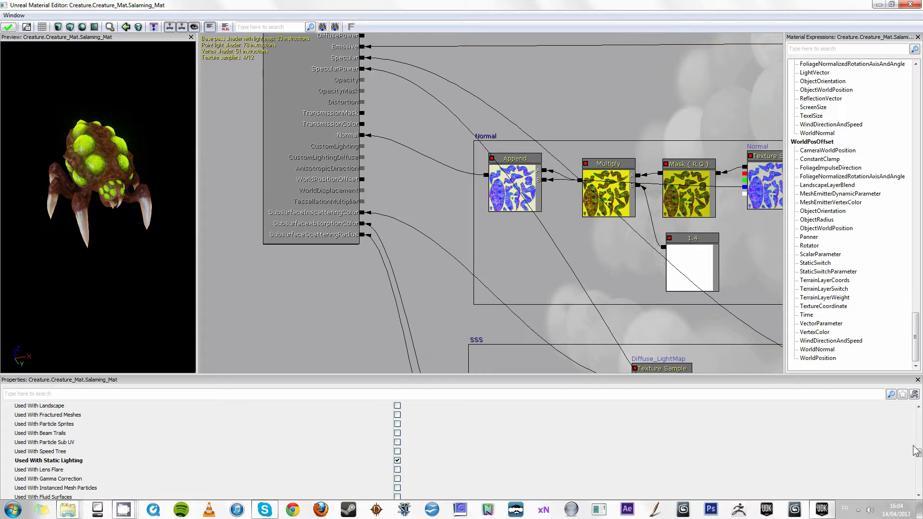
drag(918, 457, 920, 488)
Inspect the Diffuse_LightMap texture sample in the Diffuse group and deselect it
drag(619, 125, 718, 338)
drag(440, 270, 299, 311)
drag(553, 231, 441, 148)
click(403, 174)
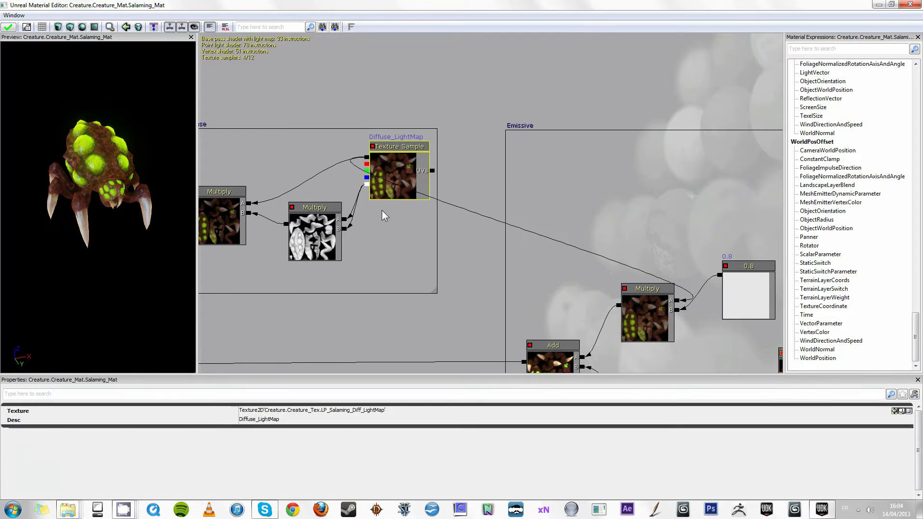
drag(384, 183, 527, 272)
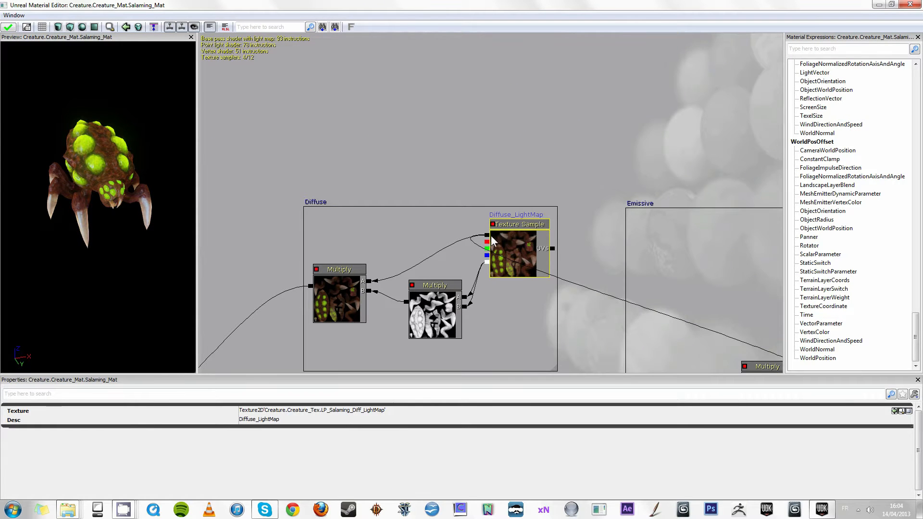
click(406, 269)
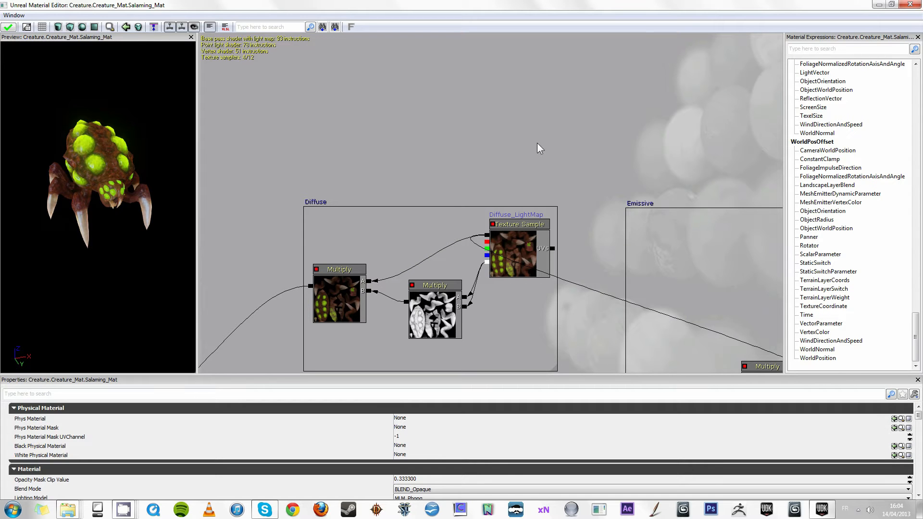
Filter the material expressions by "mul" and look through the math expressions available for the graph
drag(538, 143, 537, 140)
text(mu)
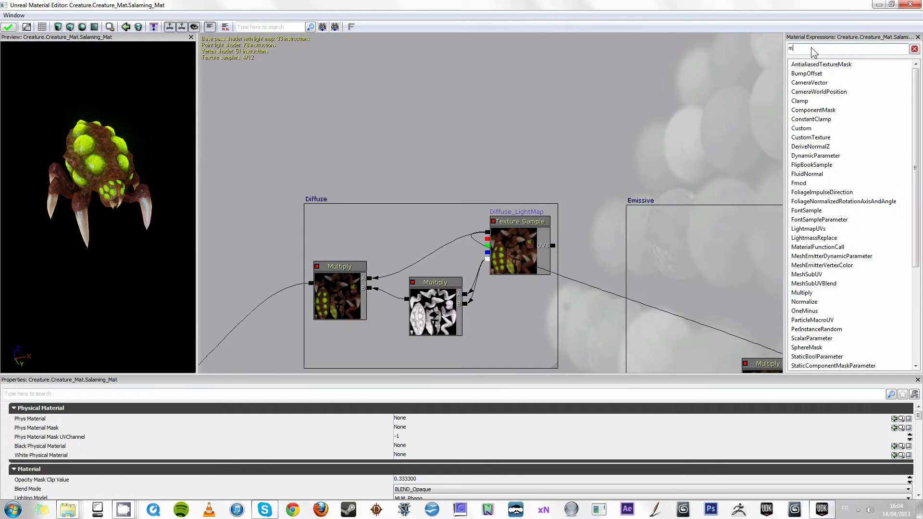
right_click(617, 119)
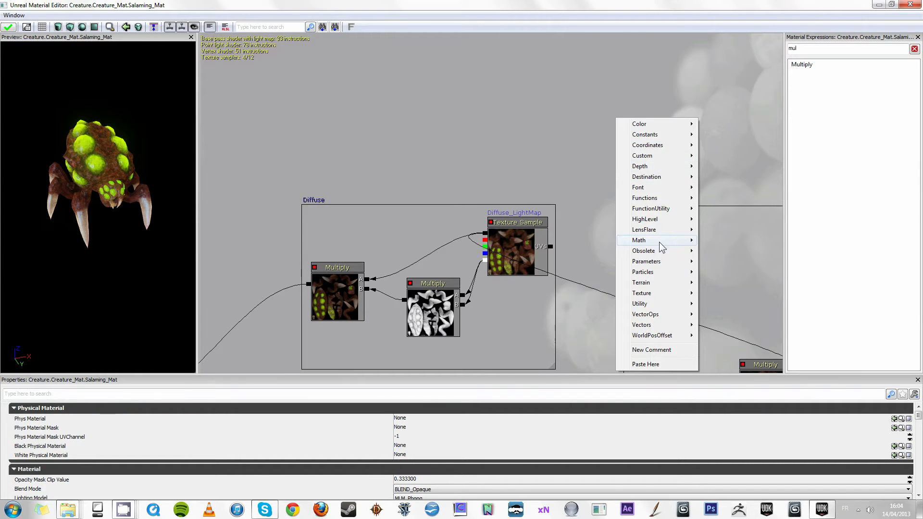
mouse_move(661, 240)
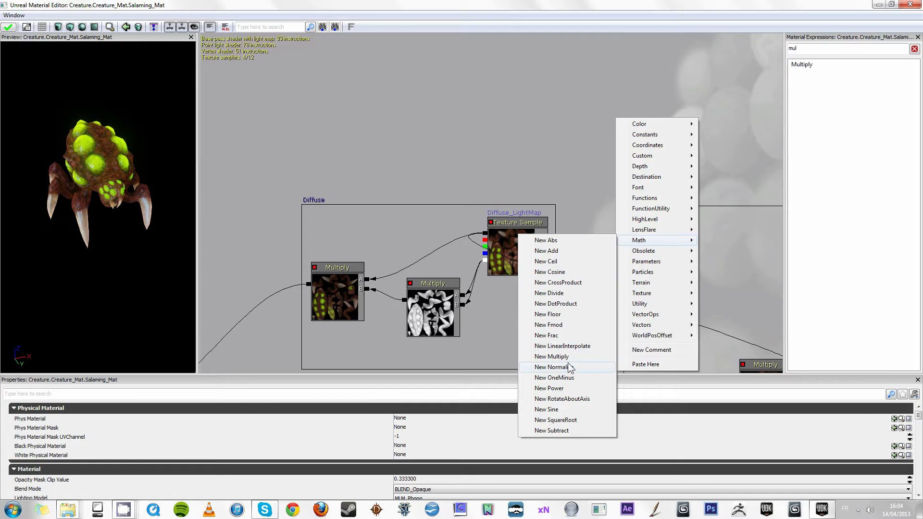
click(537, 135)
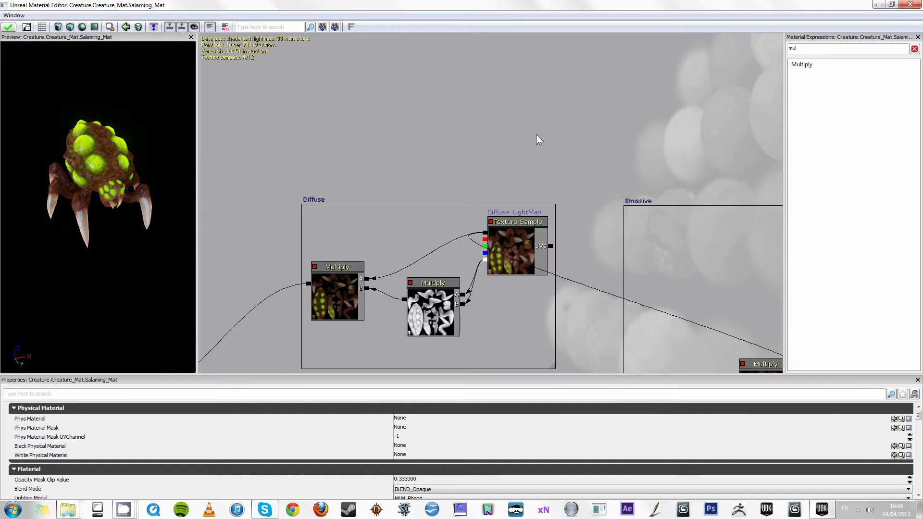
Add a Multiply node above the Diffuse group and delete it
click(510, 137)
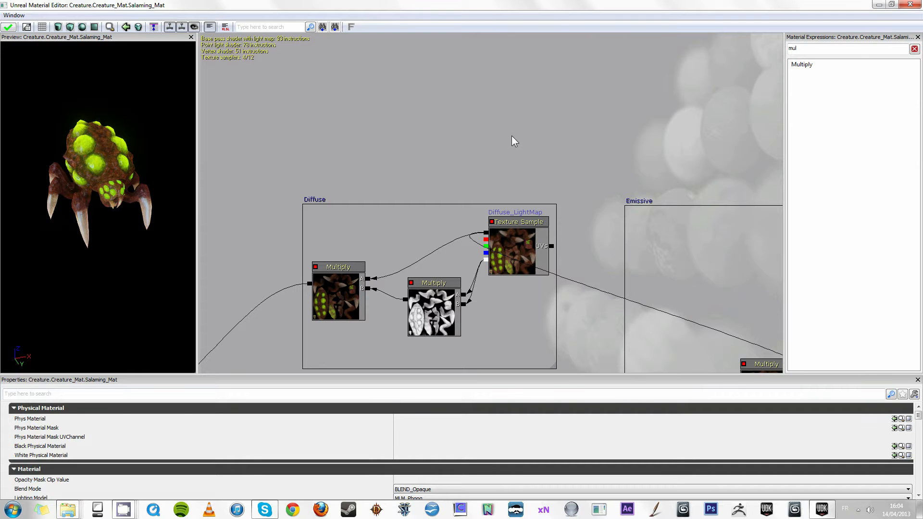
key(m)
click(511, 136)
drag(538, 160, 422, 155)
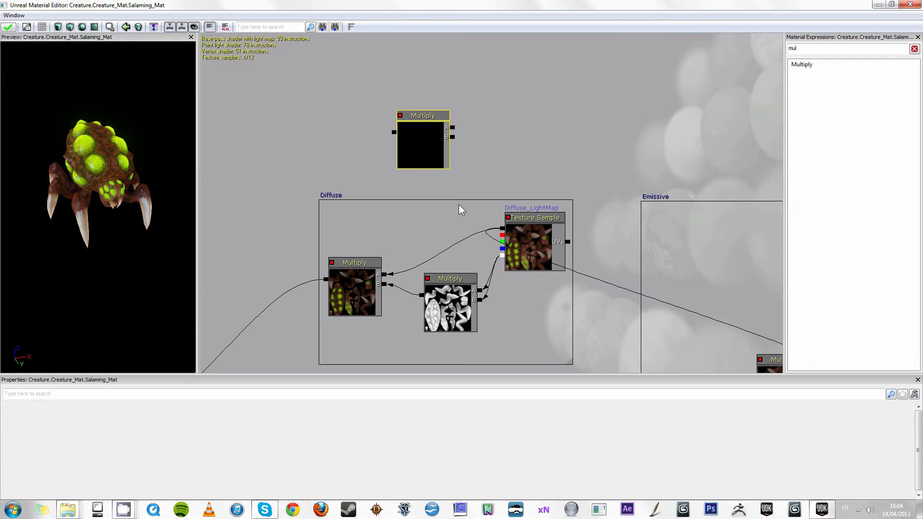
key(Delete)
Inspect how the Diffuse_LightMap alpha and color outputs feed the two Multiply nodes in the Diffuse group
drag(539, 261, 517, 275)
click(482, 274)
drag(517, 275, 512, 278)
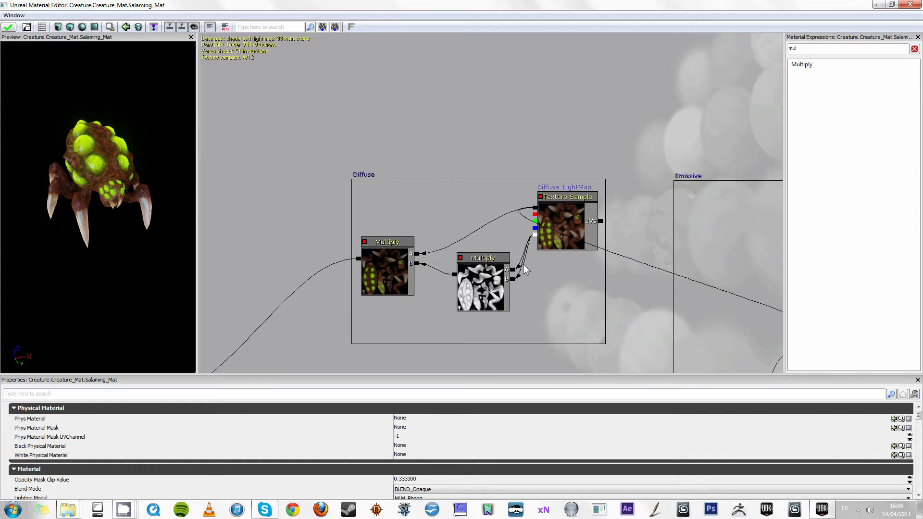
click(538, 244)
click(481, 281)
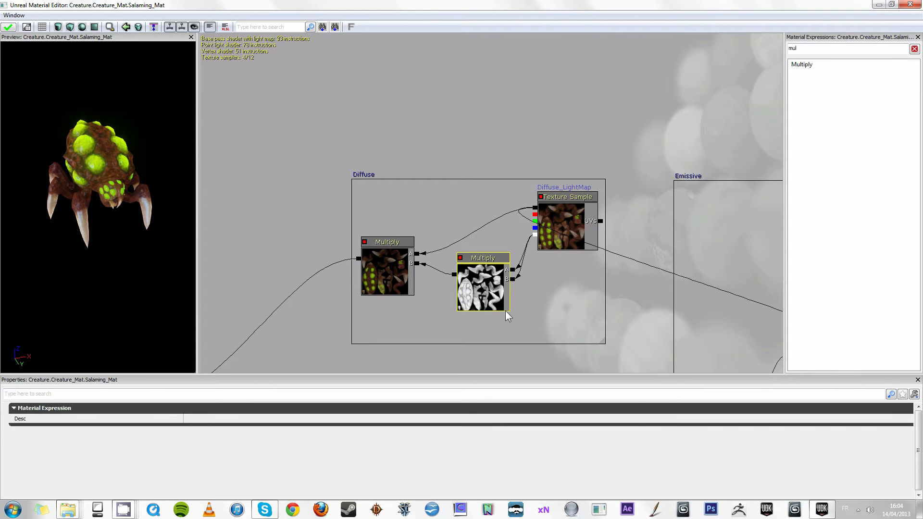
drag(366, 308, 367, 313)
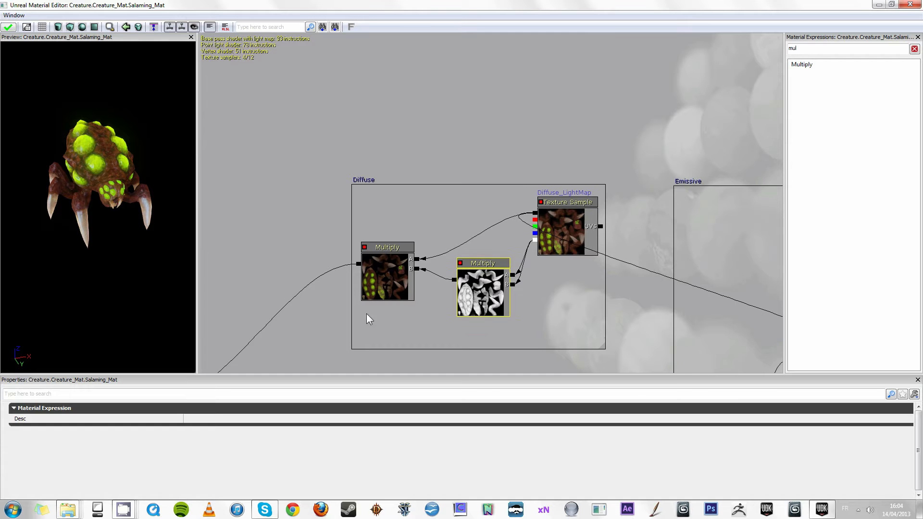
click(549, 214)
click(390, 264)
drag(512, 263, 595, 181)
click(654, 121)
Follow the material's Emissive input into the Emissive group and inspect its Emissive_Specular texture sample
drag(327, 283, 466, 183)
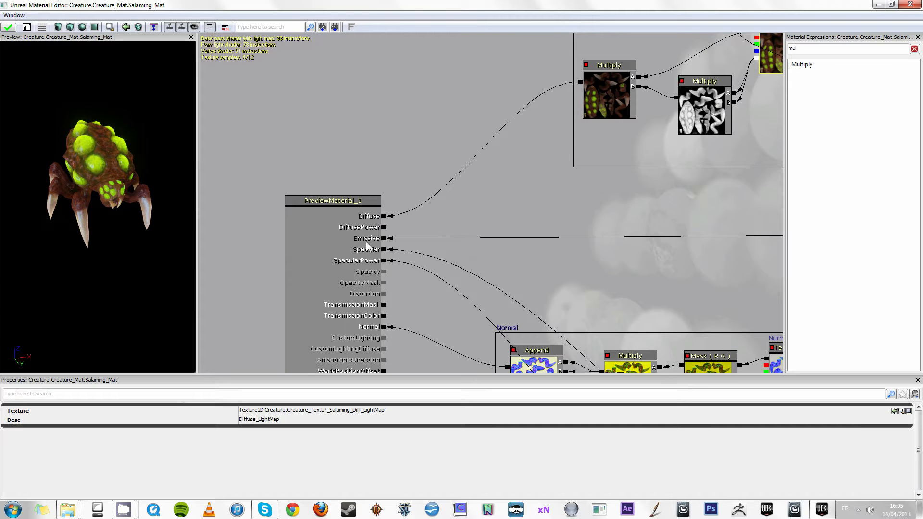
drag(512, 203, 440, 236)
drag(642, 228, 498, 240)
drag(671, 162, 427, 255)
drag(649, 226, 495, 228)
drag(577, 216, 469, 178)
drag(705, 242, 409, 62)
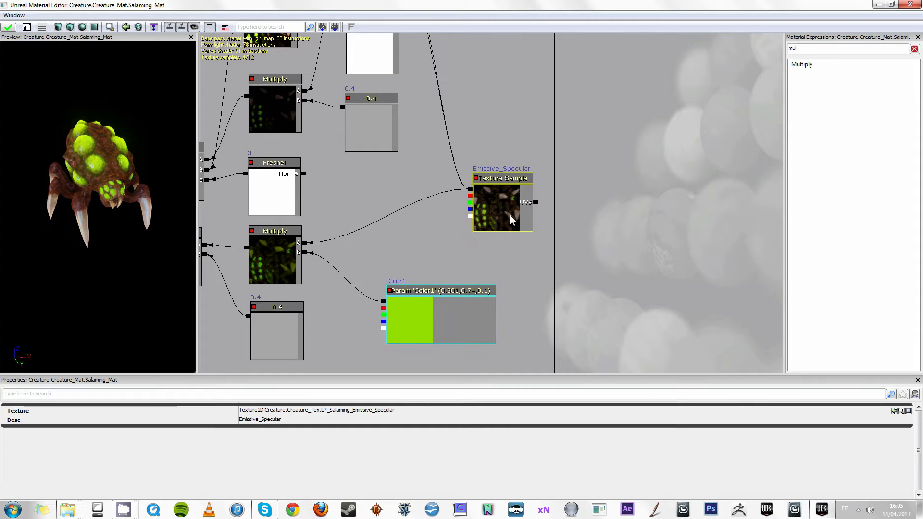
drag(509, 214, 532, 197)
drag(518, 91, 617, 278)
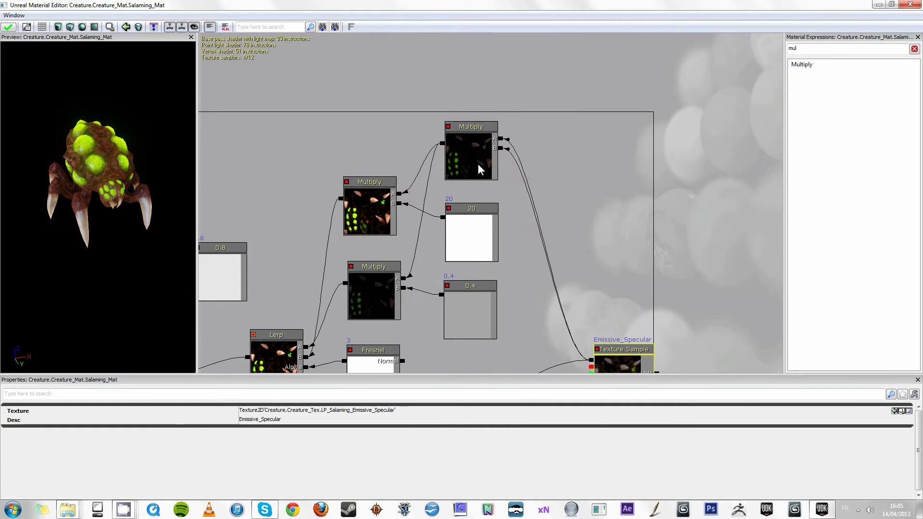
Inspect the Multiply, Lerp and Fresnel nodes in the Emissive group
click(468, 175)
drag(572, 223, 617, 187)
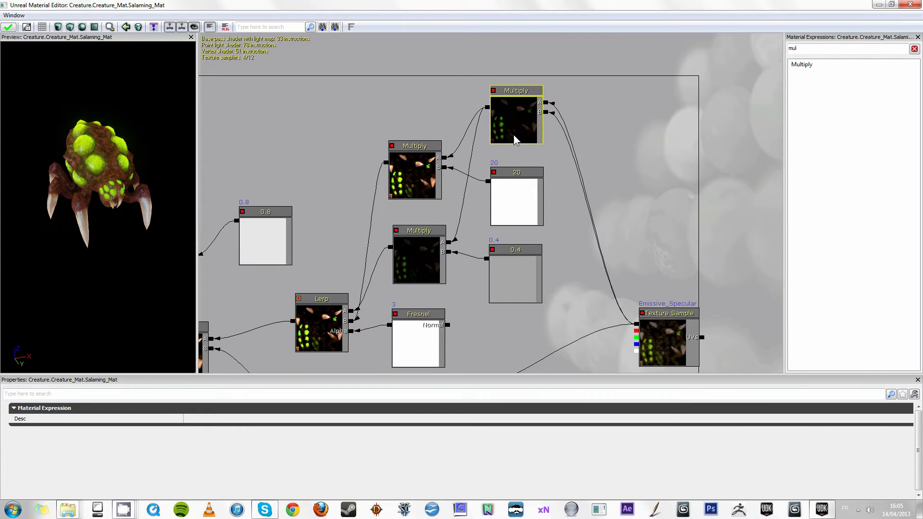
click(409, 188)
drag(409, 188, 490, 150)
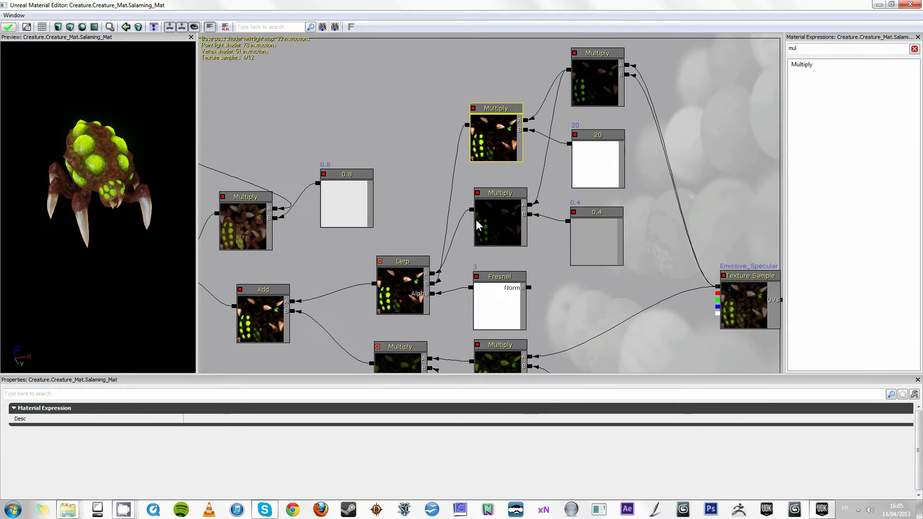
click(426, 287)
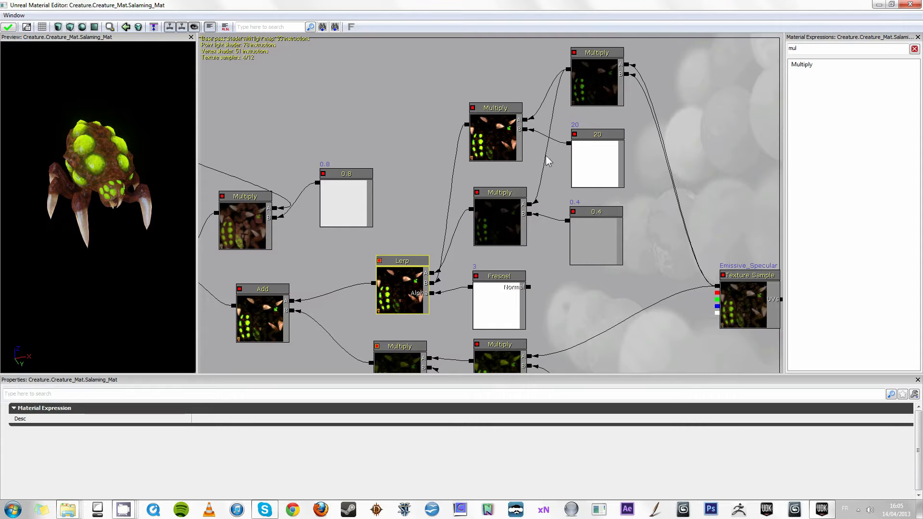
click(521, 315)
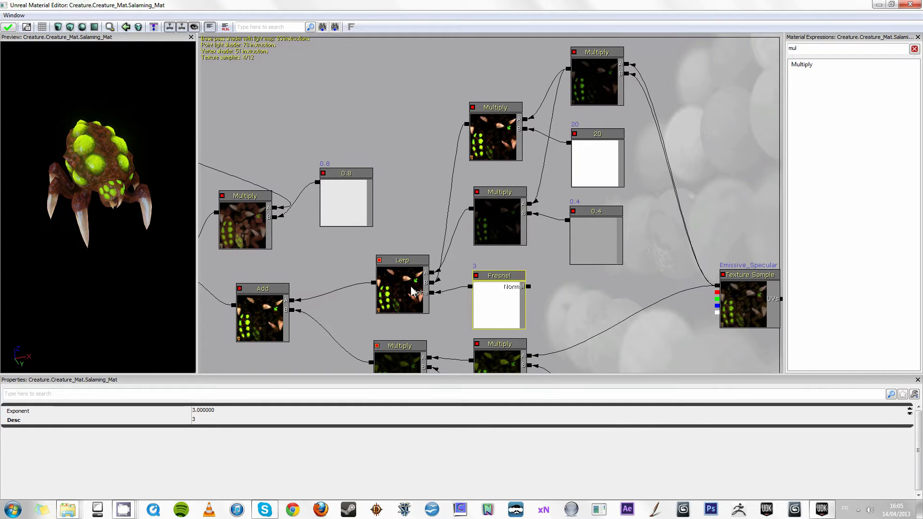
Create a new material named TestFresnel in the Creature package under the Creature_Mat grouping
drag(439, 4, 465, 278)
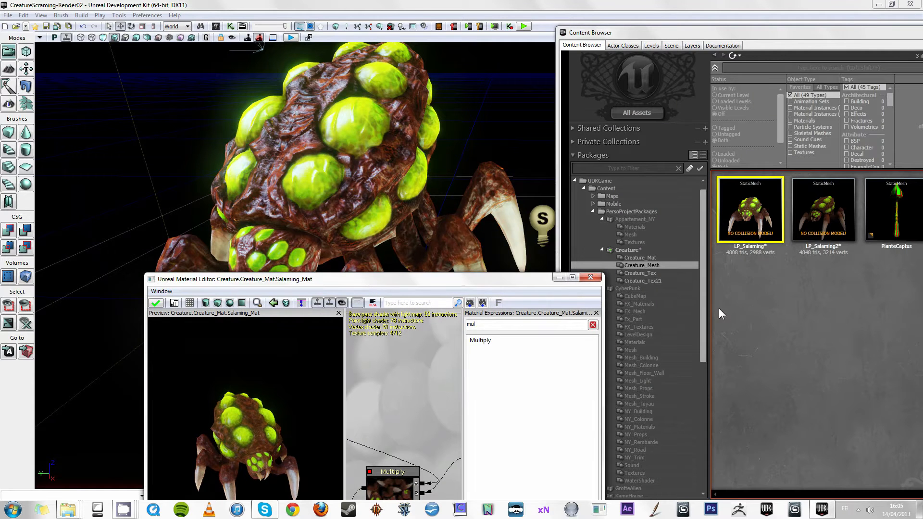
click(646, 259)
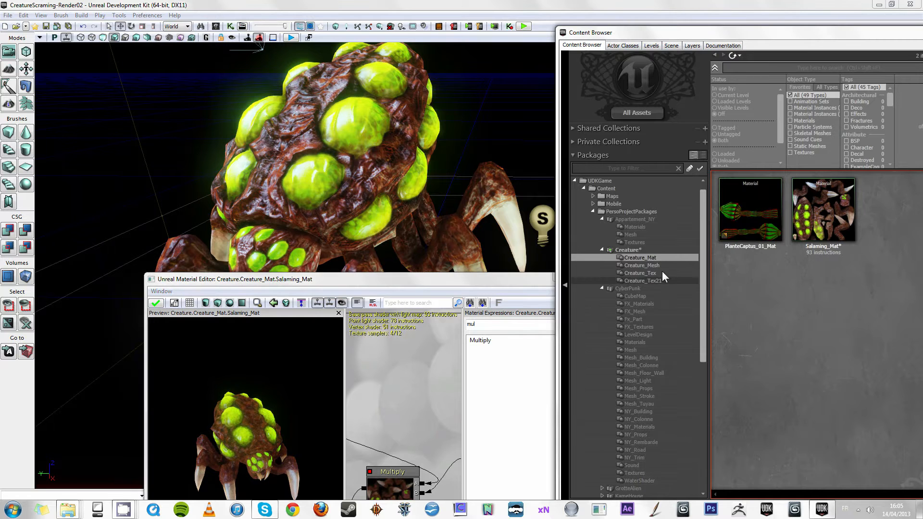
right_click(778, 289)
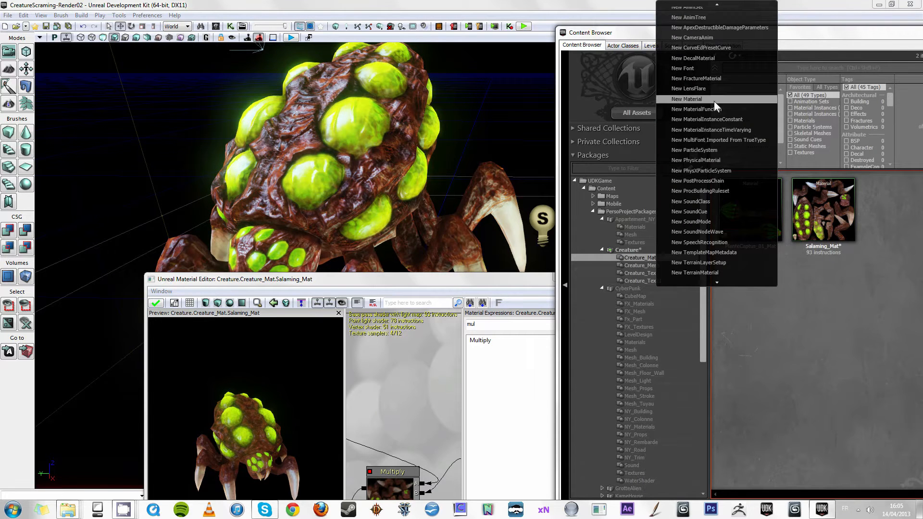
click(713, 101)
click(455, 249)
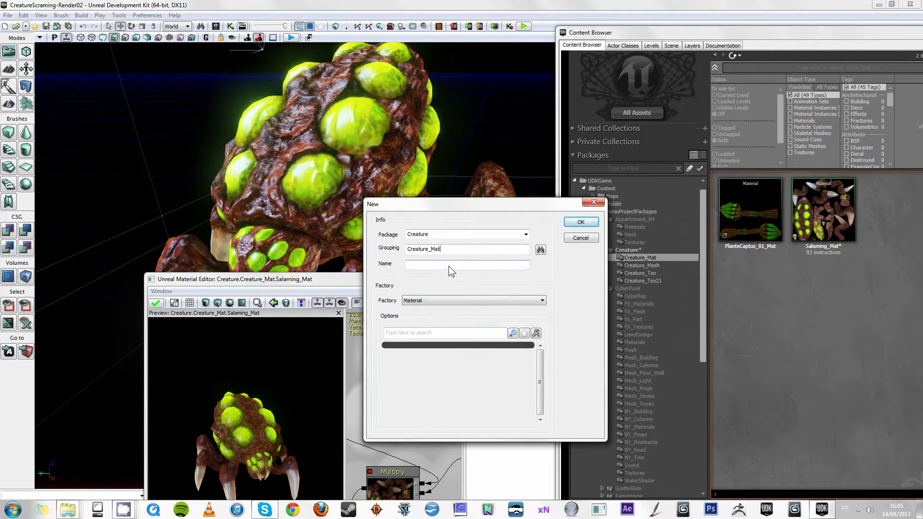
text(TestFrest)
click(581, 222)
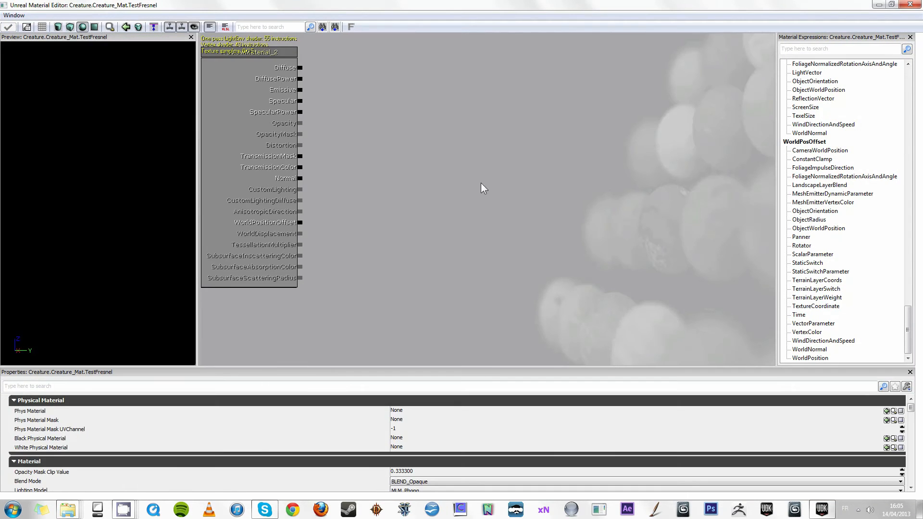
Add a Constant node to the TestFresnel graph and place a duplicate of it below
click(573, 134)
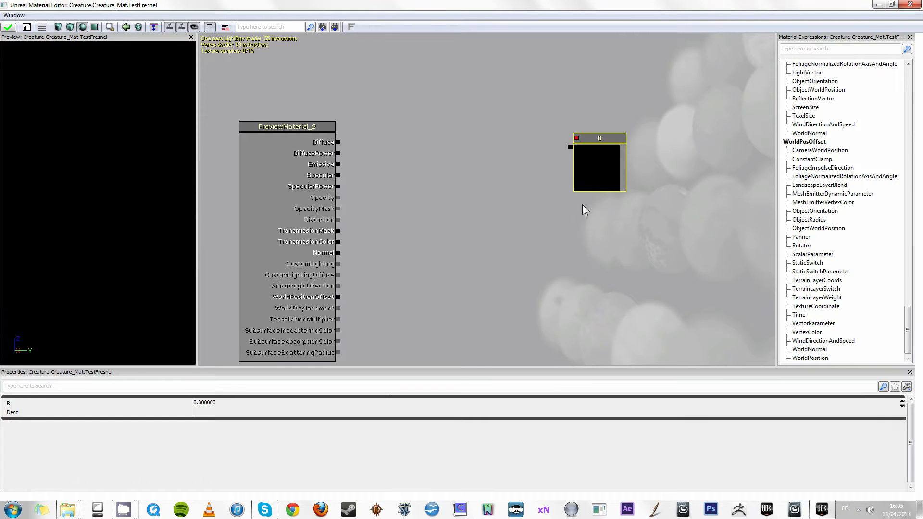
key(ctrl+w)
drag(603, 177, 604, 278)
Set the upper constant's R value to 0.4 and the lower constant's to 0.8
click(218, 406)
text(0.)
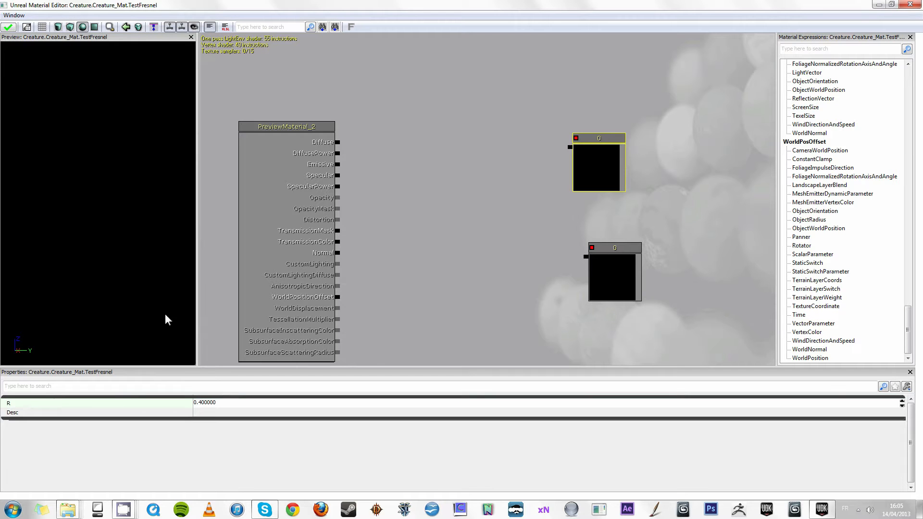
key(Return)
click(615, 272)
click(218, 406)
text(0.8)
key(Return)
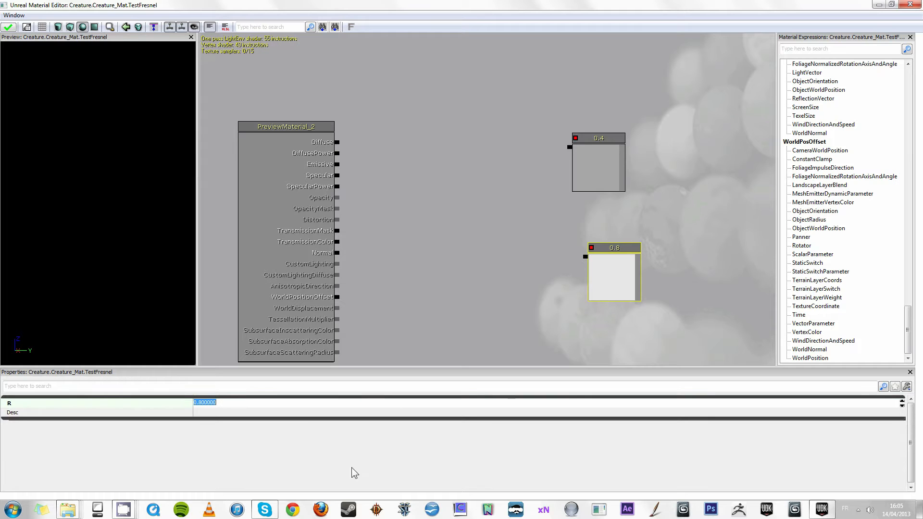
Set the R value of the upper constant node to 0.1
click(590, 141)
click(210, 401)
text(0.1)
key(Return)
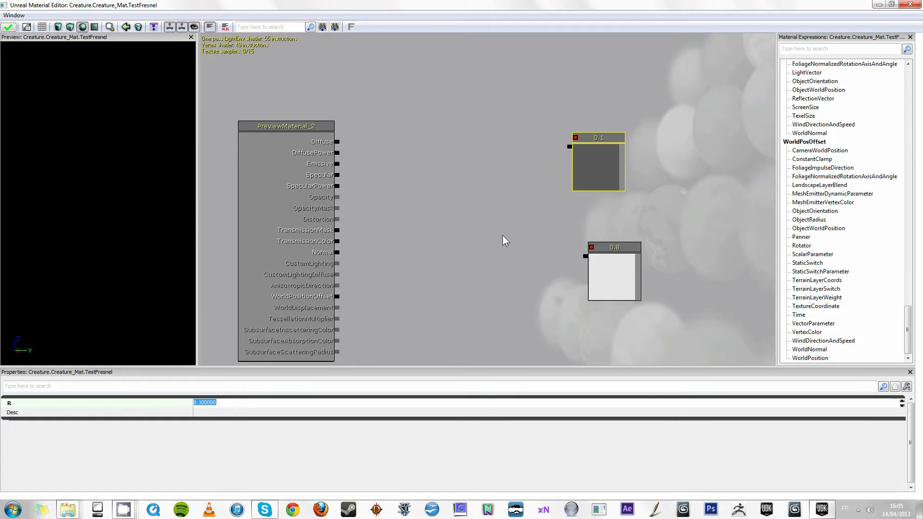
Set the R value of the lower constant node to 0.9
click(637, 288)
click(249, 404)
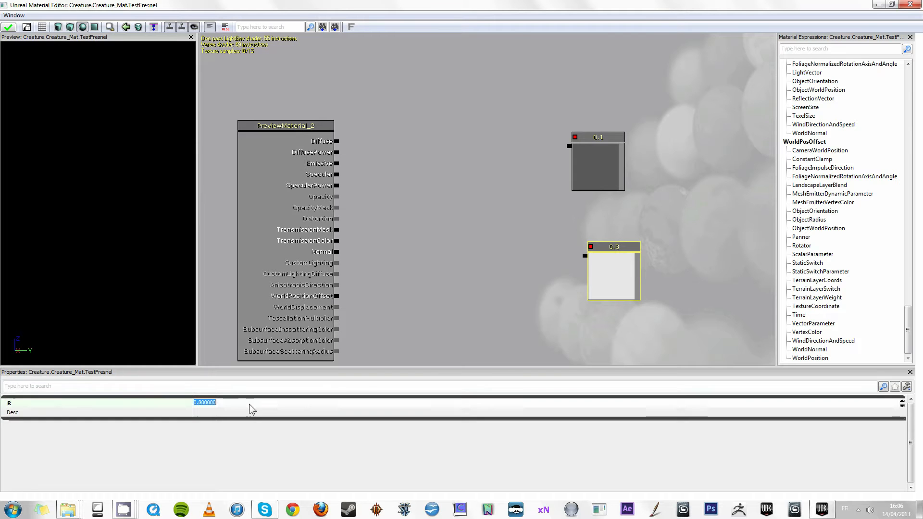
text(0.1)
key(BackSpace)
text(9)
key(Return)
click(682, 115)
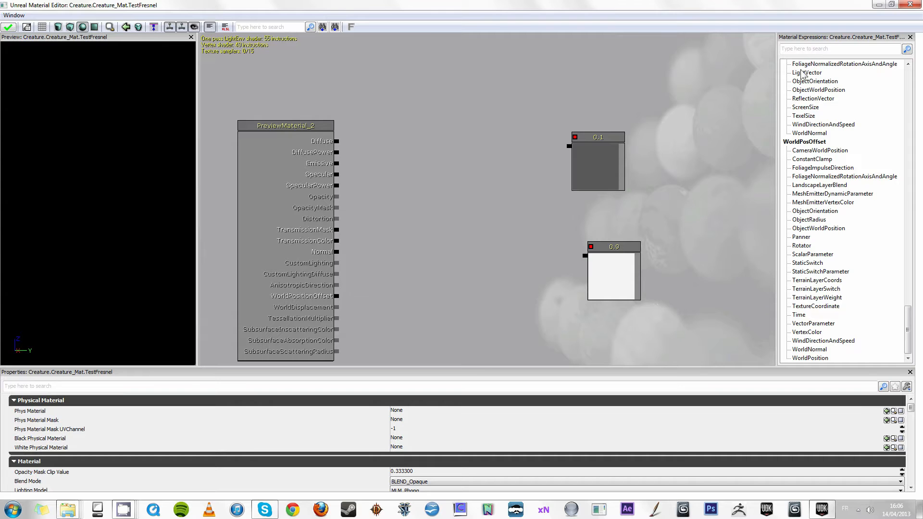
Find the Fresnel expression and add it to the graph between the material node and the constants
click(817, 49)
text(fres)
drag(804, 66, 496, 242)
Move the 0.1 and 0.9 constants up, above the Fresnel node, and stack them closer together
click(639, 282)
click(604, 160)
ctrl+click(625, 289)
ctrl+drag(609, 171, 643, 60)
click(538, 229)
click(659, 176)
ctrl+drag(624, 174, 612, 153)
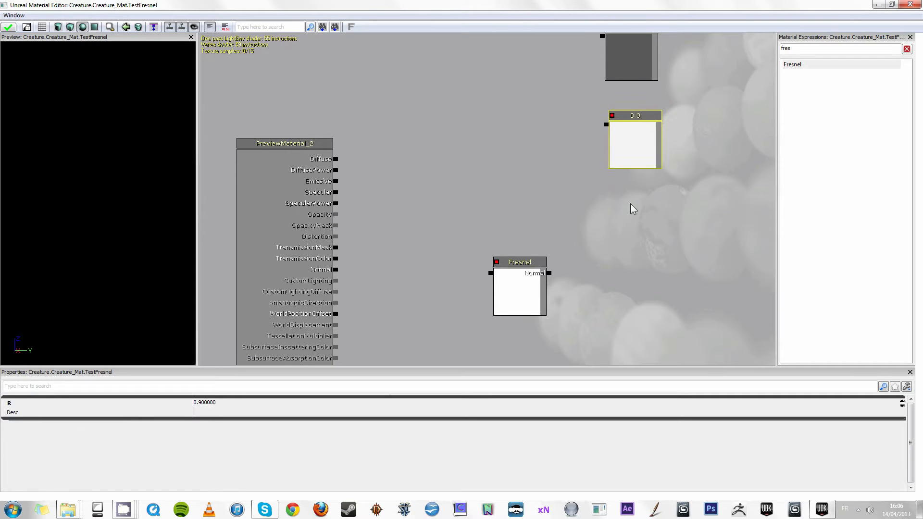
click(631, 206)
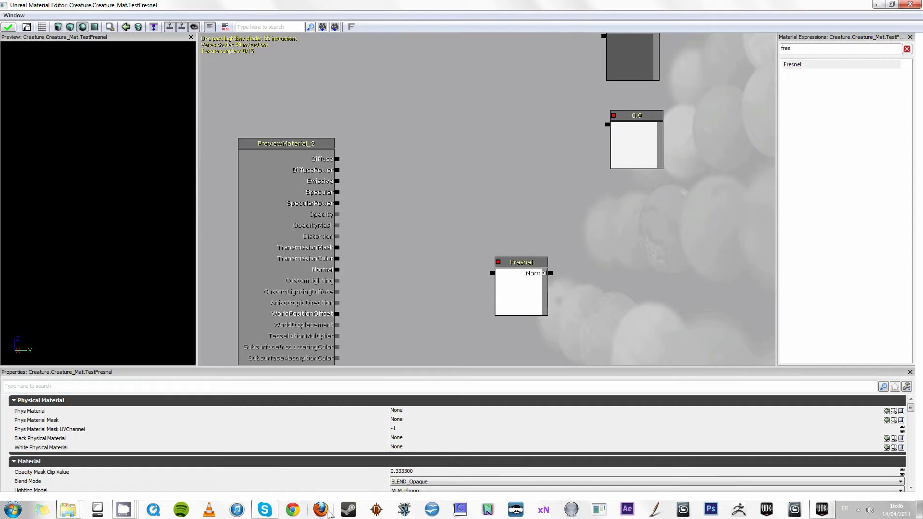
Switch to Firefox, search the web for fresnel, and return to the material editor
click(328, 513)
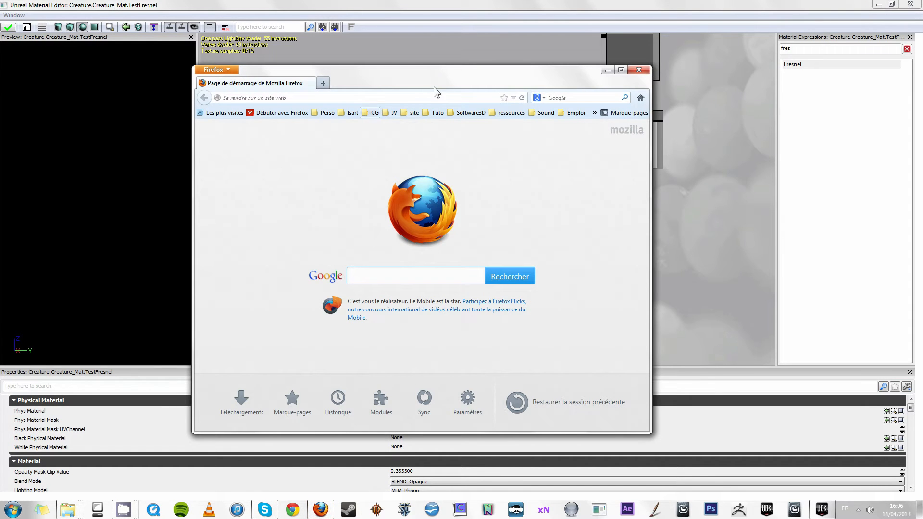
click(553, 98)
text(fresnel)
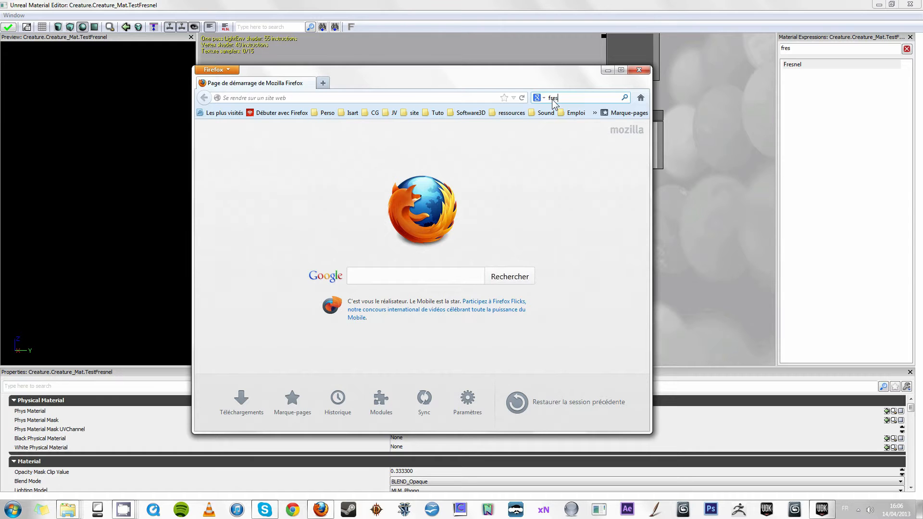
key(Return)
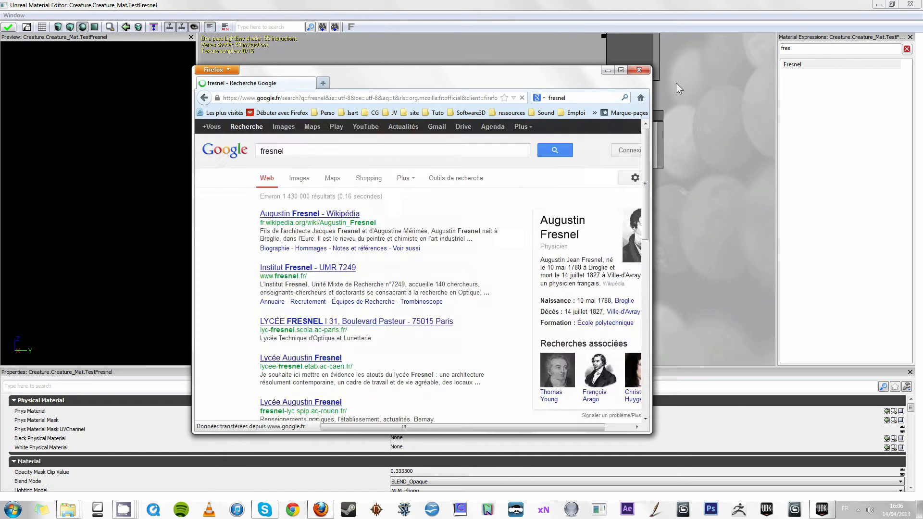
click(700, 113)
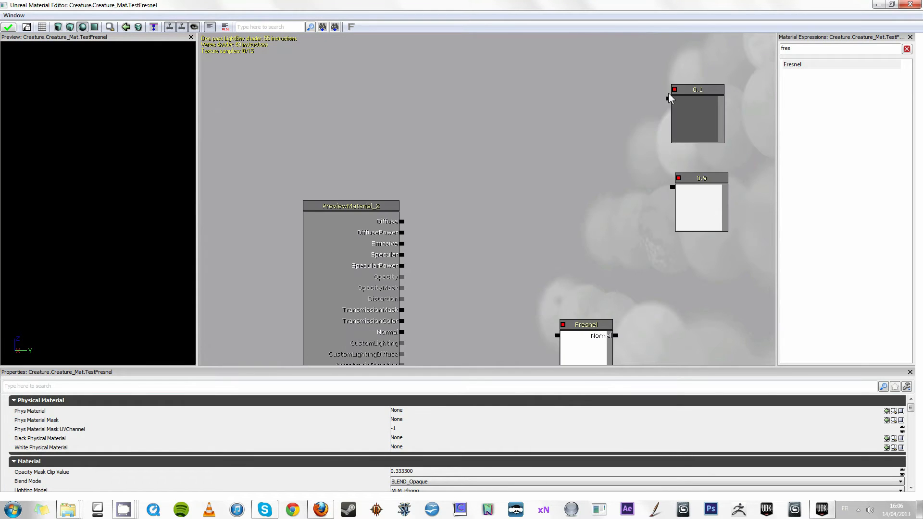
Add a Lerp node, place the Fresnel node beyond it, and connect Fresnel to the Lerp's Alpha input
drag(580, 179, 592, 169)
click(568, 215)
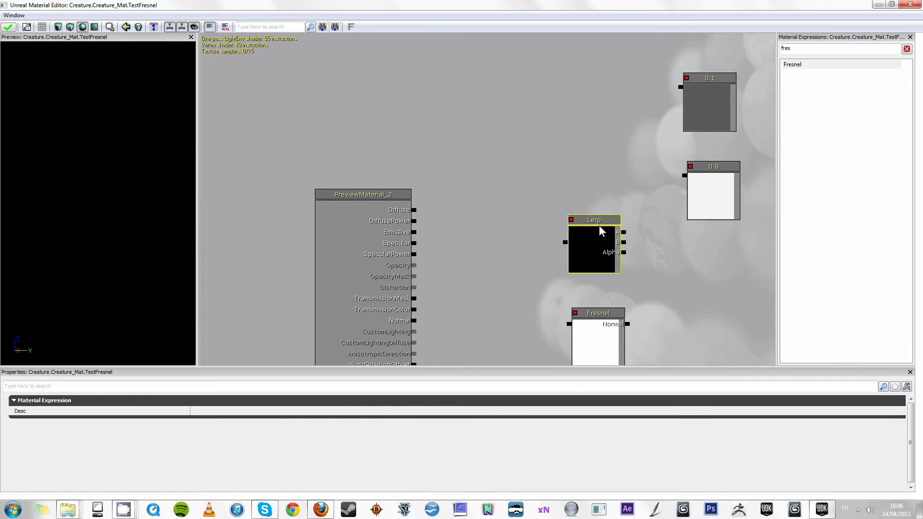
drag(596, 245, 573, 234)
drag(607, 355, 744, 299)
mouse_move(707, 274)
mouse_down()
mouse_move(598, 239)
mouse_move(731, 275)
mouse_move(710, 280)
mouse_up()
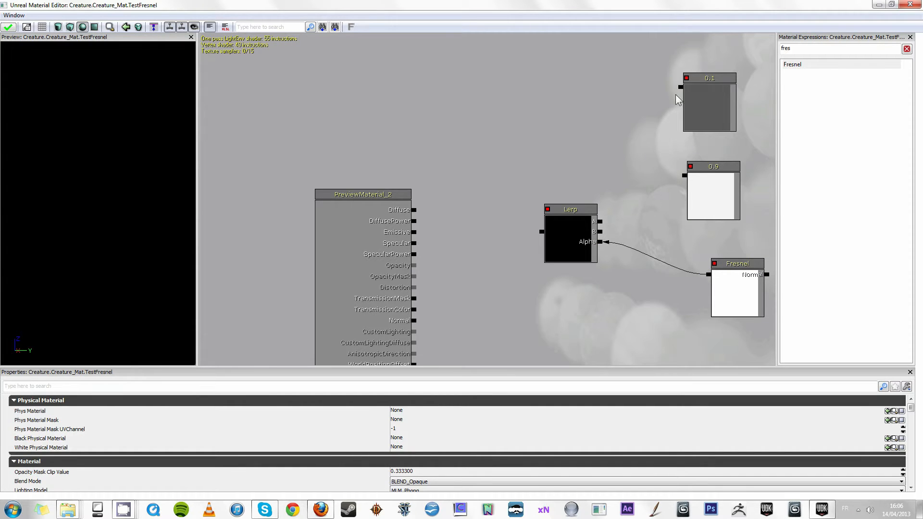
Connect the 0.1 constant to Lerp A and the 0.9 constant to Lerp B, and feed the Lerp into Diffuse
drag(679, 87, 600, 222)
drag(684, 176, 602, 232)
drag(539, 230, 415, 211)
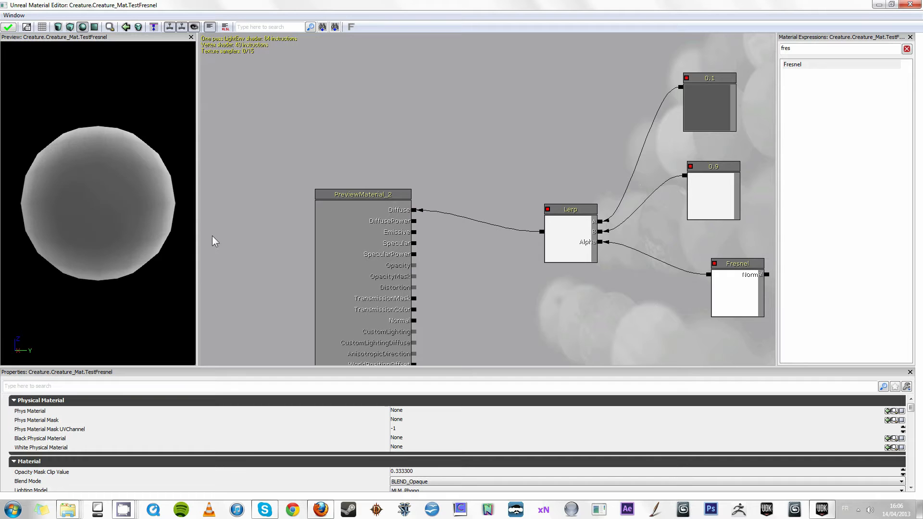
Widen the material preview and rotate it to examine the Fresnel shading on the sphere
drag(195, 238, 317, 235)
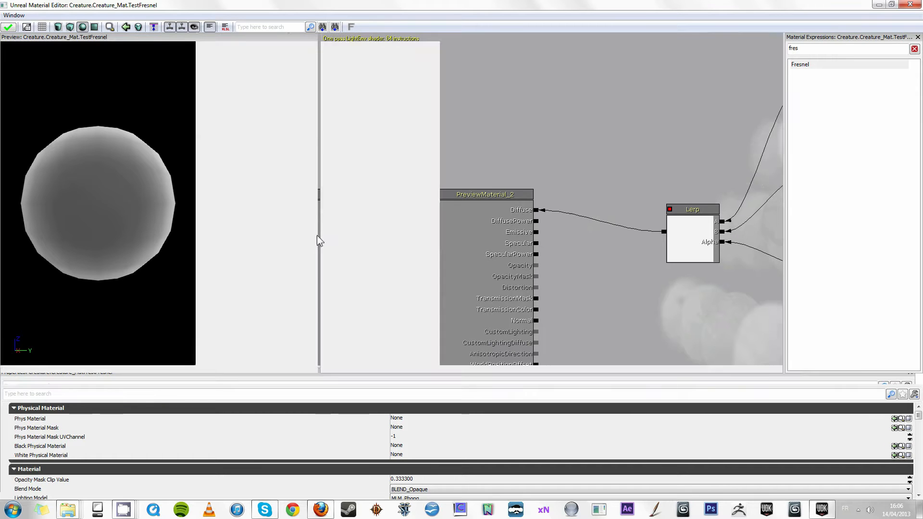
mouse_move(175, 234)
mouse_down()
mouse_move(208, 309)
mouse_move(224, 231)
mouse_move(269, 239)
mouse_move(259, 255)
mouse_move(318, 265)
mouse_move(273, 309)
mouse_move(237, 202)
mouse_up()
drag(152, 206, 212, 221)
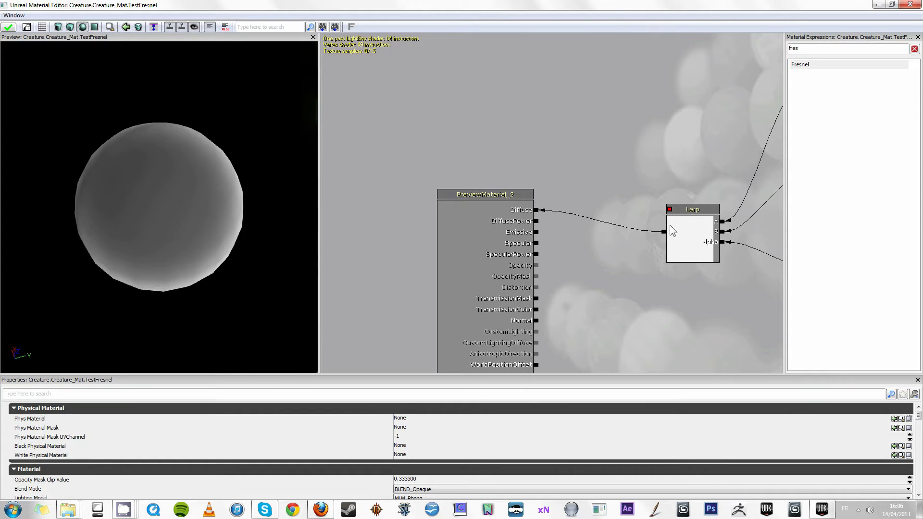
Disconnect the Lerp from Diffuse and connect it to the Emissive input instead
drag(711, 207, 667, 189)
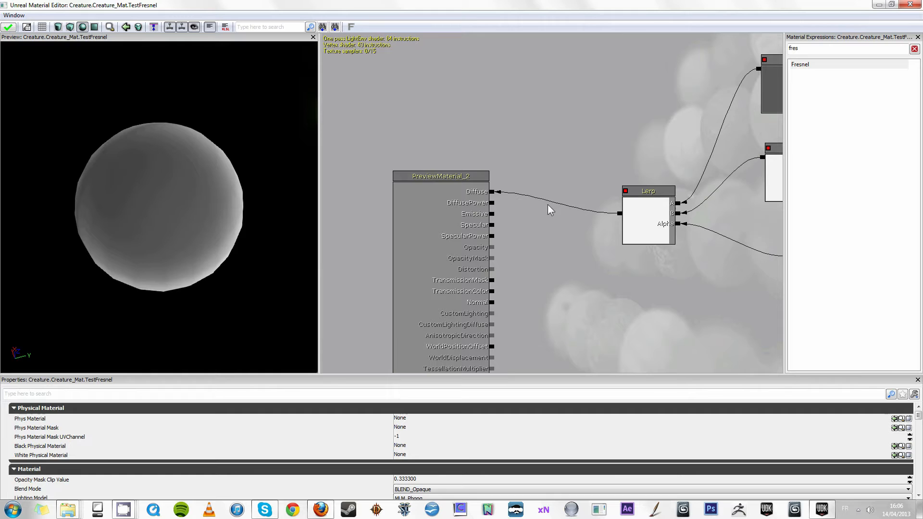
alt+click(491, 193)
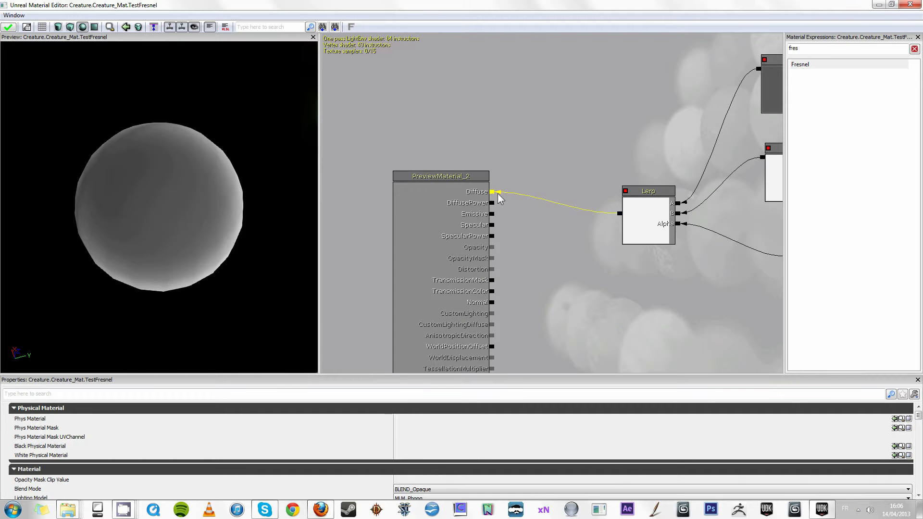
drag(632, 214, 503, 215)
Rotate the preview sphere and compare its centre and rim with the 0.1 and 0.9 constants
mouse_move(224, 260)
mouse_down()
mouse_move(317, 261)
mouse_move(286, 112)
mouse_move(190, 201)
mouse_move(95, 218)
mouse_move(318, 208)
mouse_move(168, 231)
mouse_move(36, 172)
mouse_move(5, 184)
mouse_up()
drag(656, 319, 716, 339)
drag(664, 241, 621, 253)
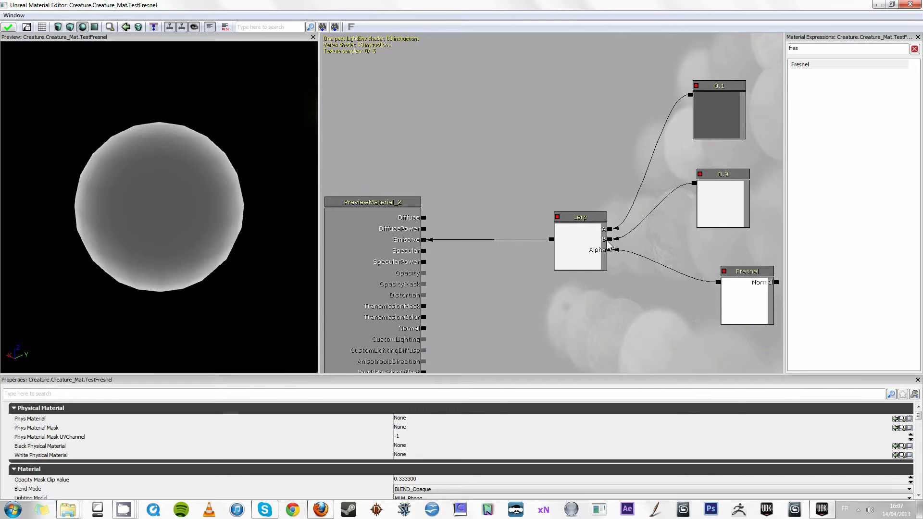
click(702, 112)
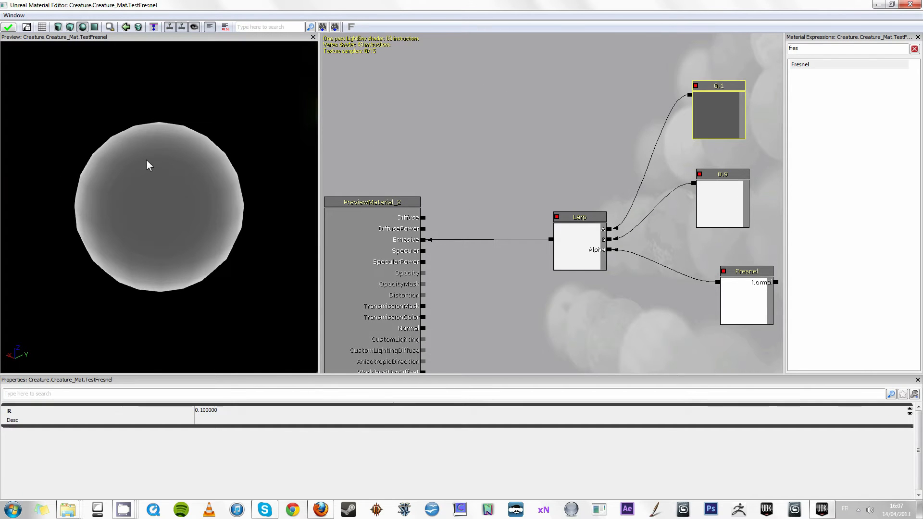
click(734, 200)
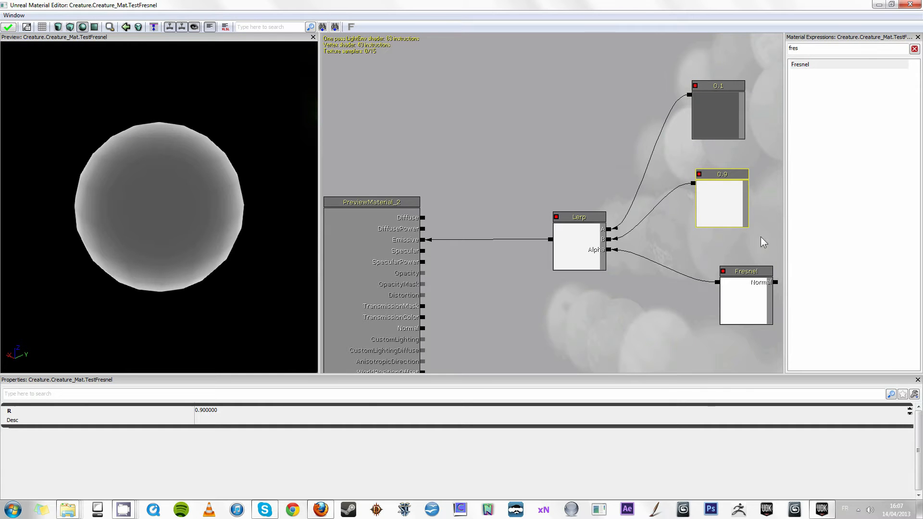
Add a three-component vector constant with R set to 1 and connect it to the Lerp's A input
drag(575, 194, 518, 226)
key(3)
click(559, 49)
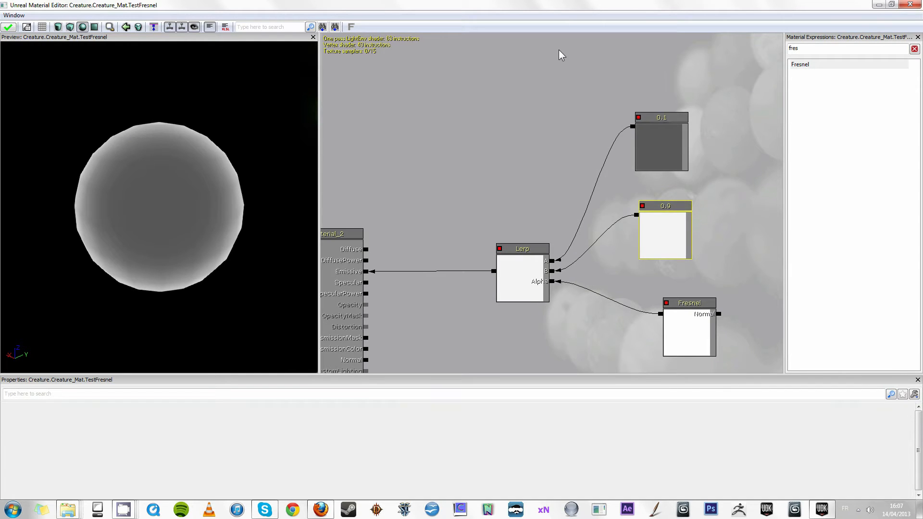
click(351, 410)
text(1)
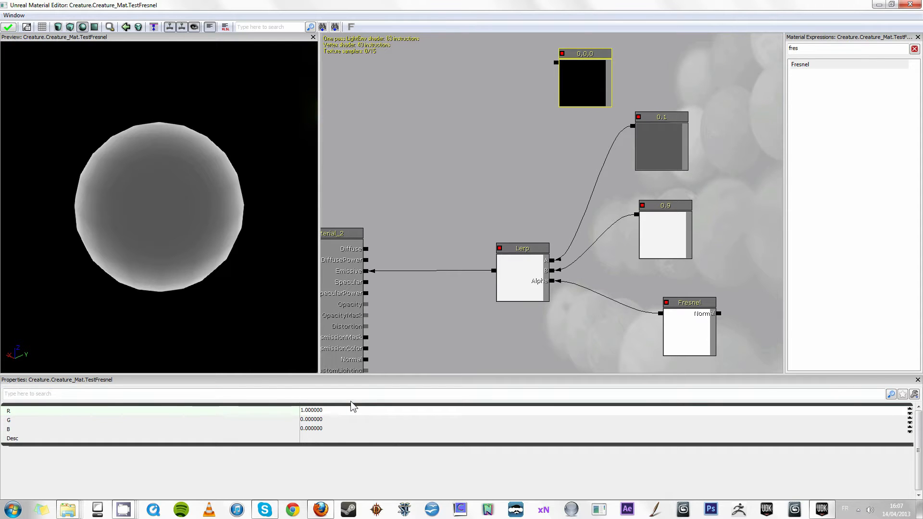
key(Return)
drag(557, 64, 553, 260)
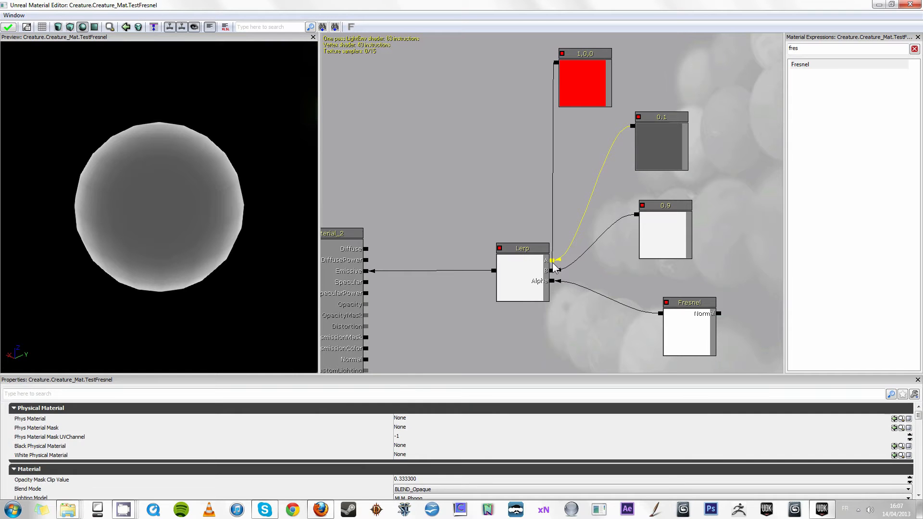
Duplicate the red vector constant and connect the copy to the Lerp's B input
click(668, 236)
drag(712, 223, 630, 187)
click(510, 69)
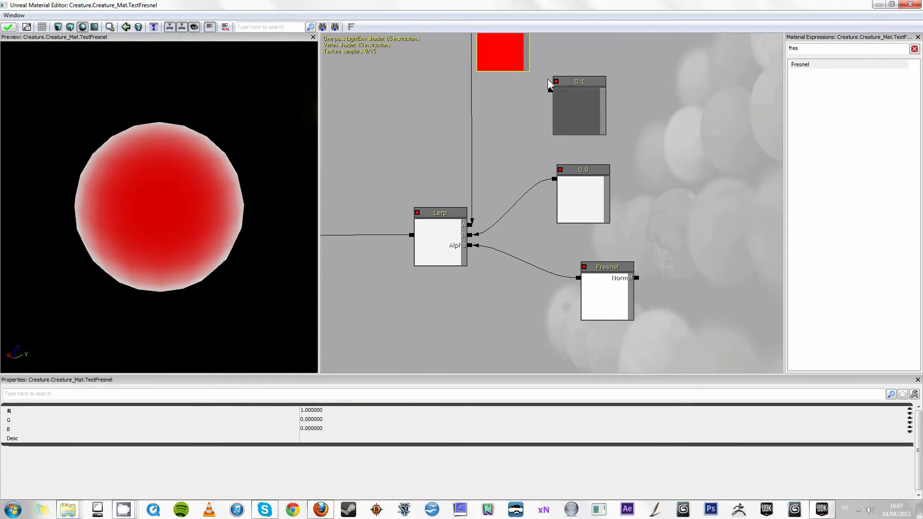
key(ctrl+v)
ctrl+drag(672, 181, 471, 235)
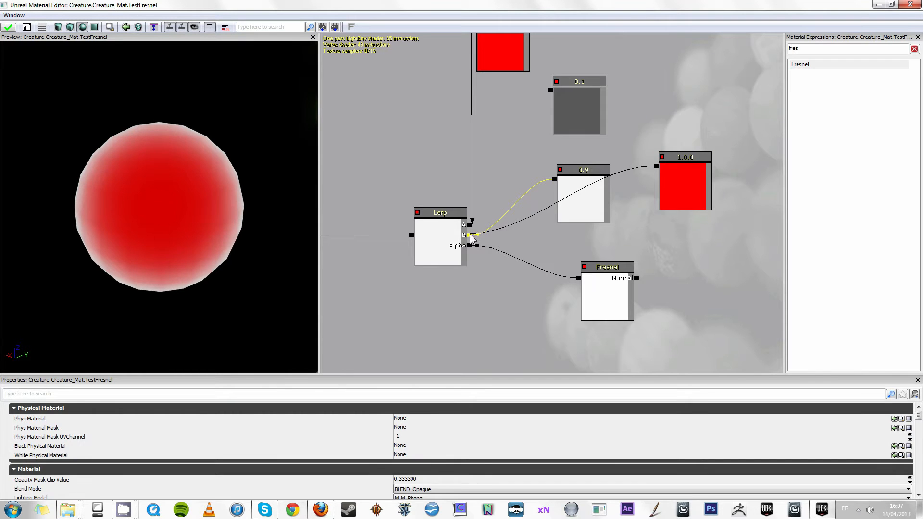
Make the duplicated vector constant green by setting R to 0 and G to 1
click(684, 201)
click(310, 410)
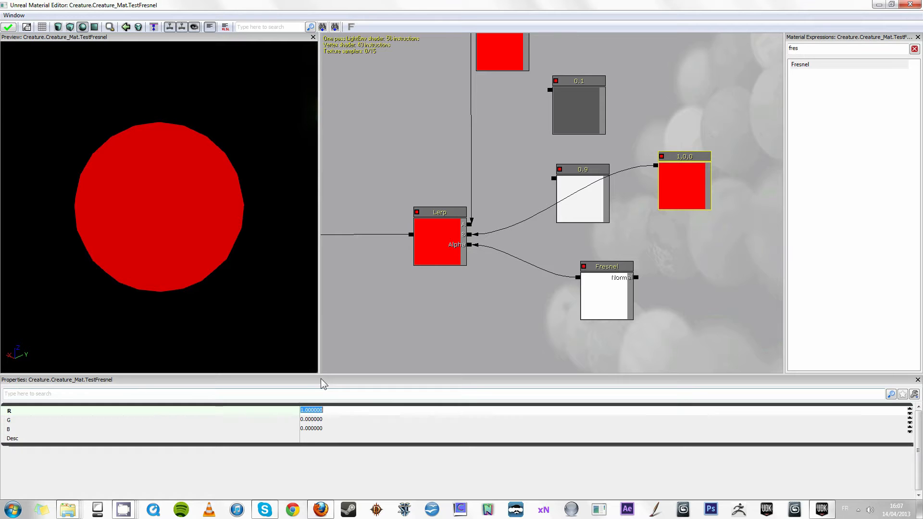
key(Tab)
text(1)
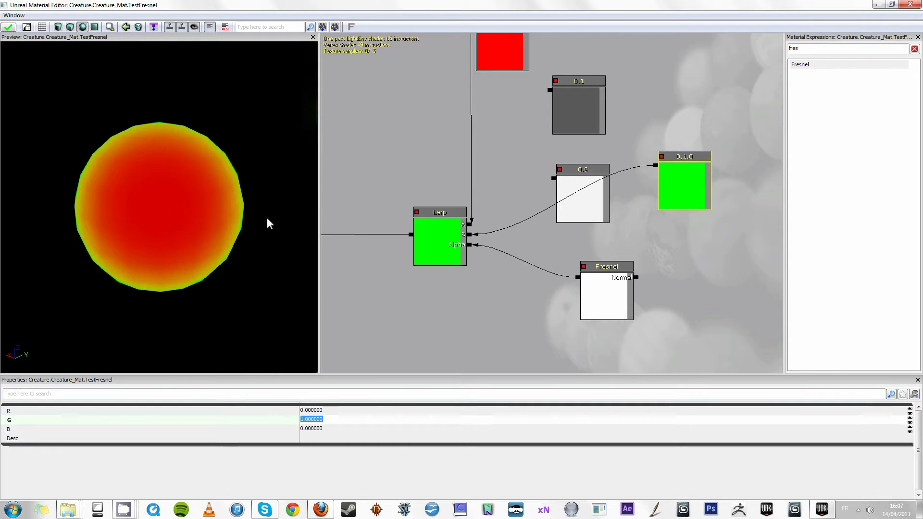
Try exponent values of 1, 2, 3 and 4 on the Fresnel node
click(604, 289)
click(229, 413)
text(1)
key(Return)
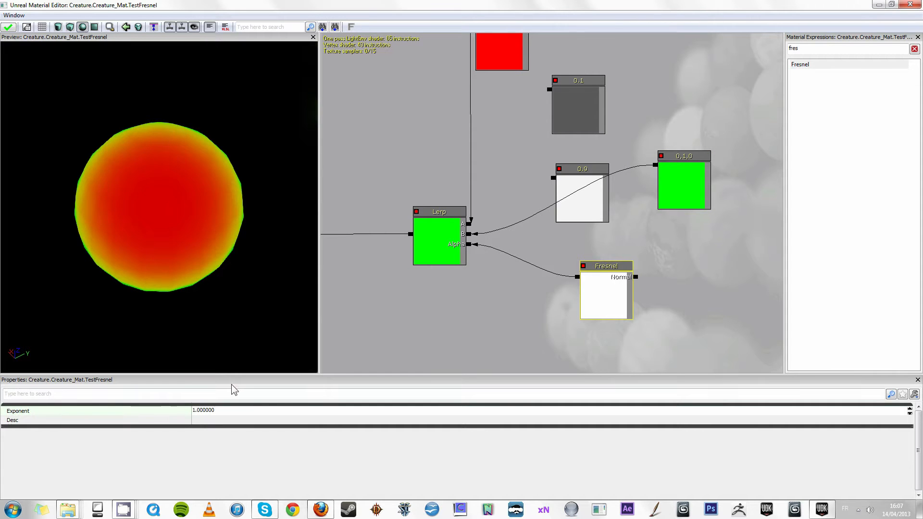
text(2)
key(Return)
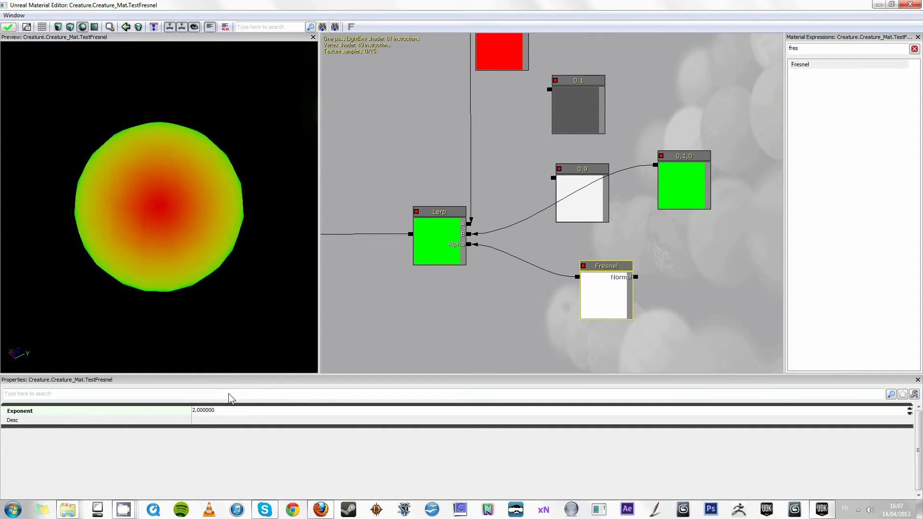
click(229, 410)
text(3)
key(Return)
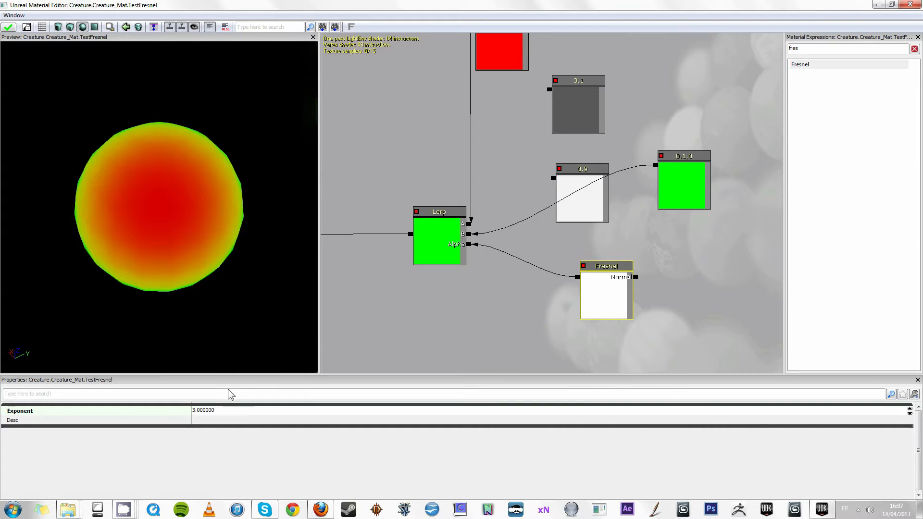
text(4)
key(Return)
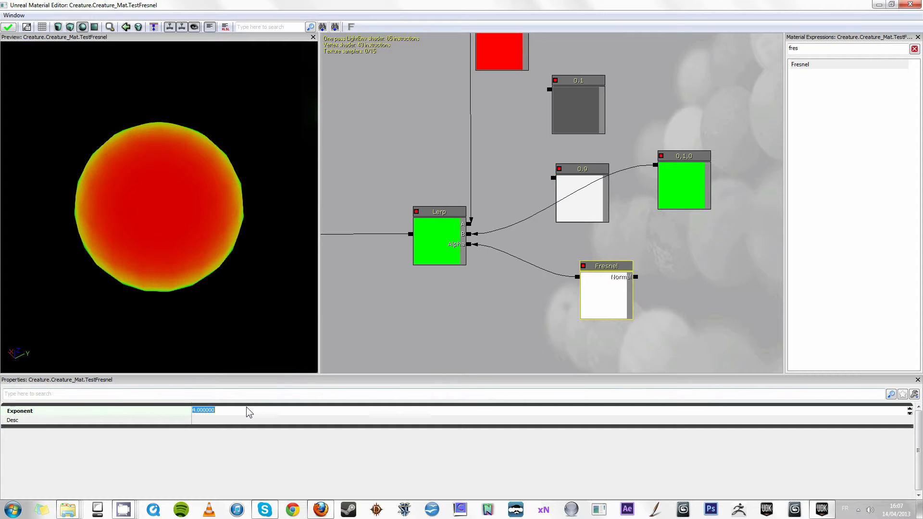
Set the Fresnel node's exponent to 3
text(3)
key(Return)
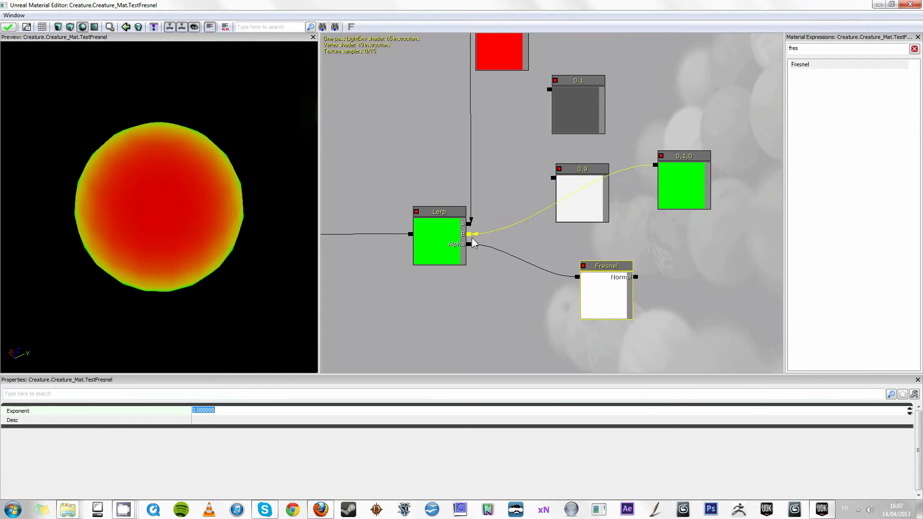
click(519, 221)
Swap the Lerp's colour inputs, with the green constant into A and the red one into B, and rotate the preview
drag(517, 216, 469, 224)
drag(520, 193, 527, 222)
drag(485, 114, 482, 313)
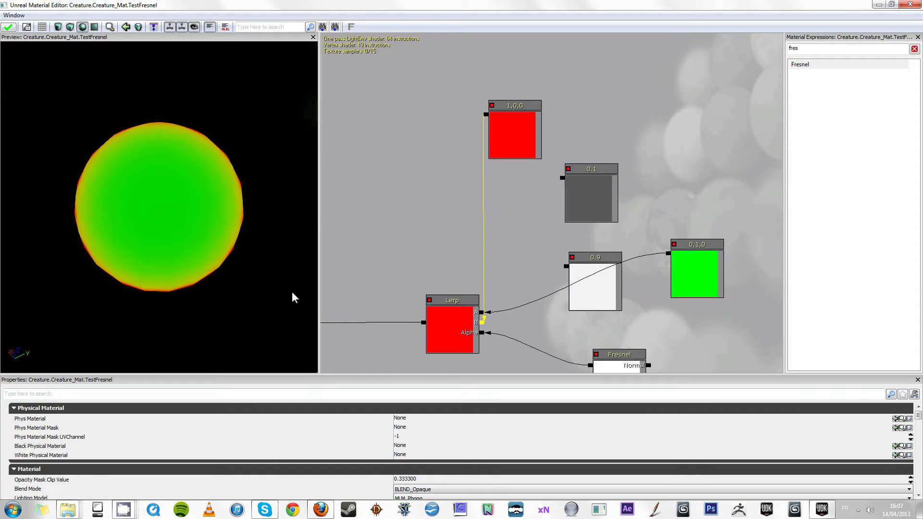
mouse_move(225, 264)
mouse_down()
mouse_move(175, 249)
mouse_move(118, 270)
mouse_move(200, 132)
mouse_move(194, 92)
mouse_move(165, 187)
mouse_move(156, 131)
mouse_up()
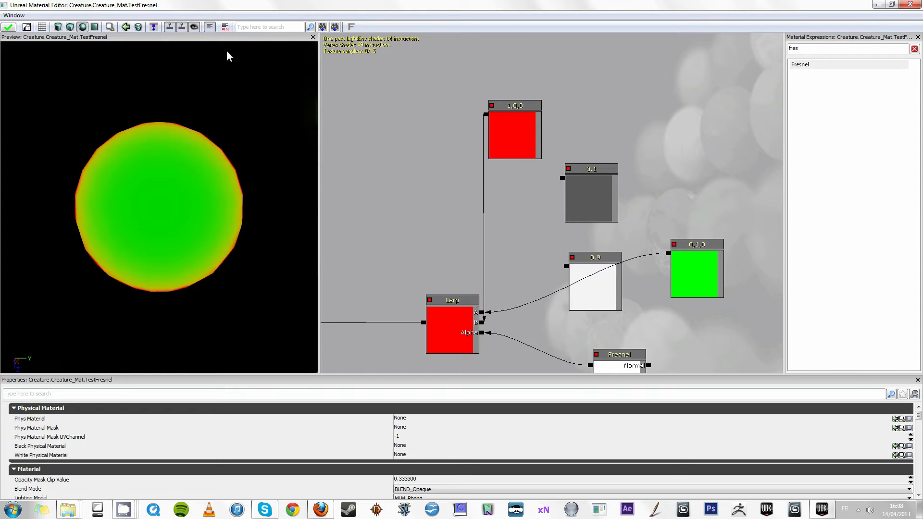
Switch to the Salaming_Mat material and examine the Multiply nodes and constants feeding its Fresnel-driven Lerp
click(893, 5)
drag(828, 85, 826, 347)
drag(402, 274, 306, 1)
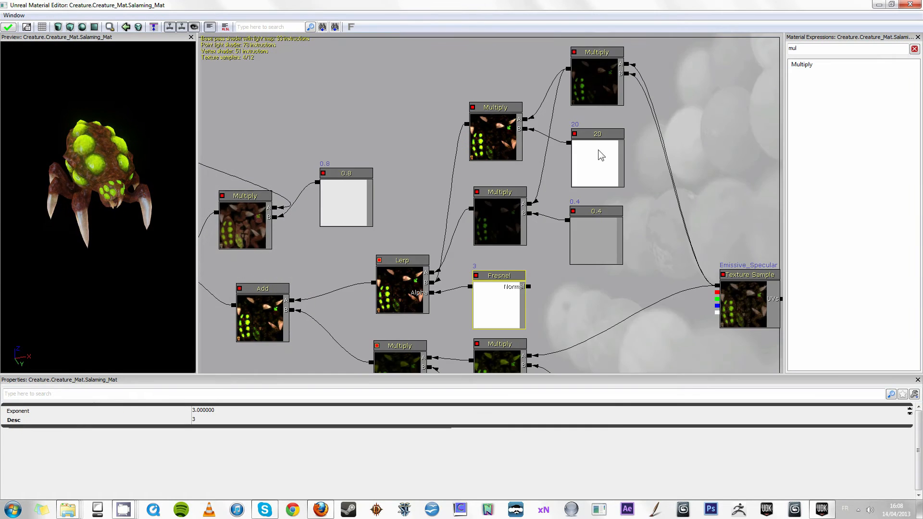
drag(620, 140, 566, 219)
click(425, 214)
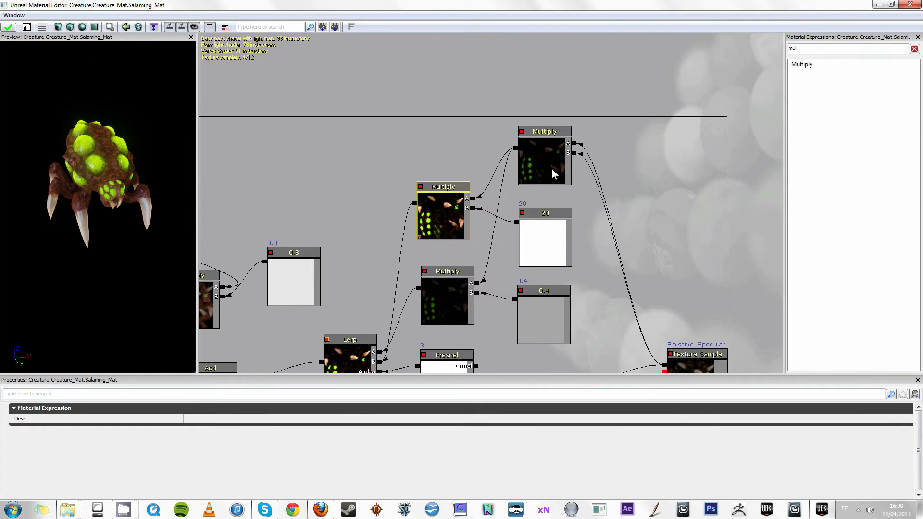
Examine how the Emissive_Specular texture is multiplied by the 20 and 0.4 constants to feed the Fresnel-driven Lerp
click(541, 158)
drag(637, 220, 605, 129)
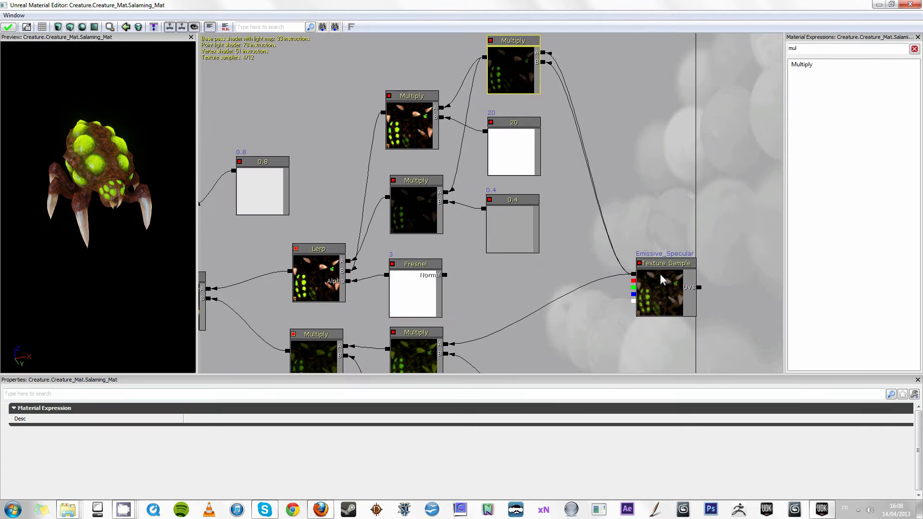
click(660, 273)
click(403, 129)
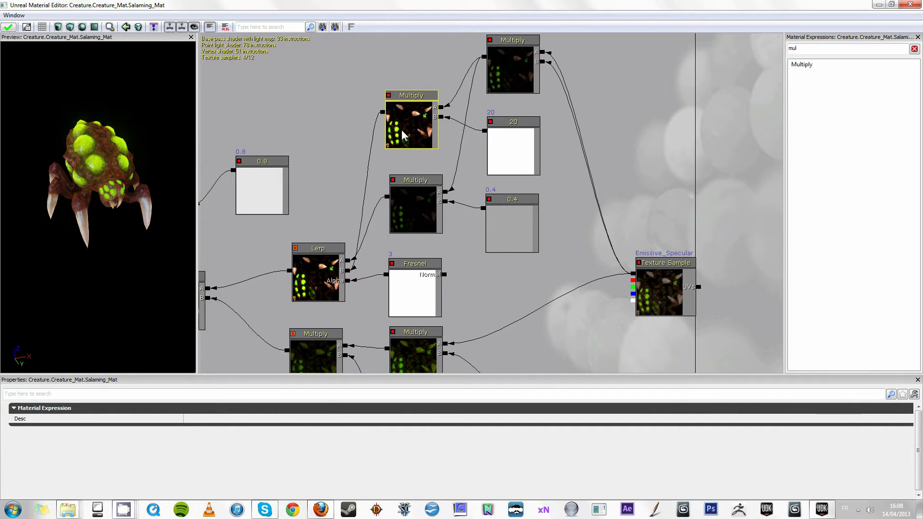
drag(402, 130, 408, 137)
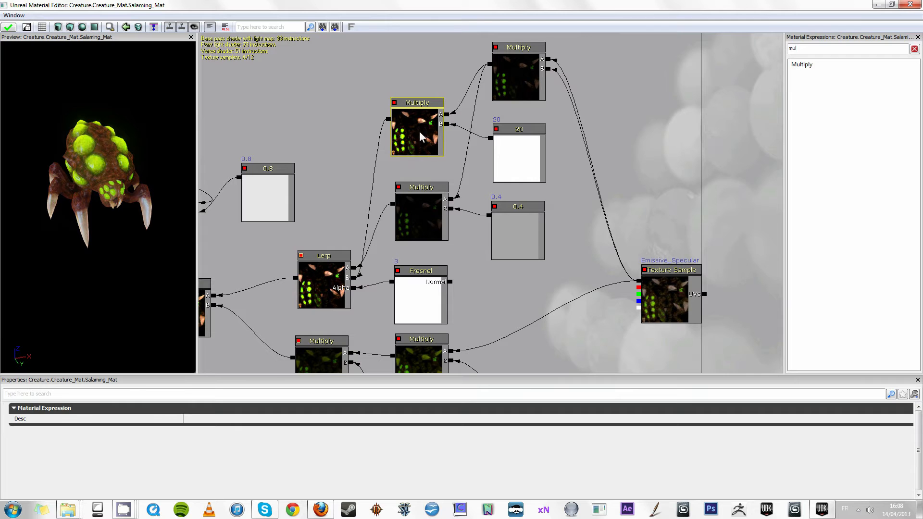
click(502, 152)
click(422, 226)
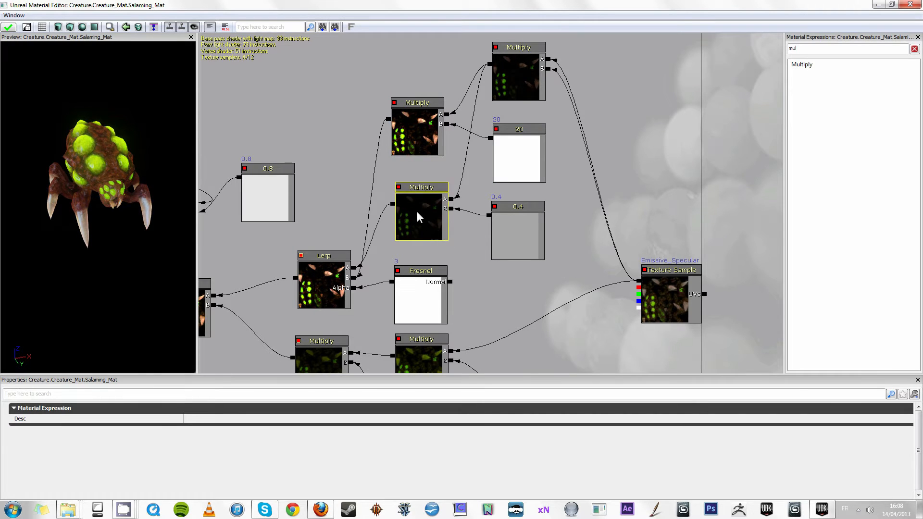
click(513, 222)
drag(468, 287, 543, 248)
click(495, 162)
click(502, 270)
click(385, 257)
drag(127, 185, 126, 185)
mouse_move(127, 186)
right_down()
mouse_move(129, 166)
mouse_move(129, 182)
right_up()
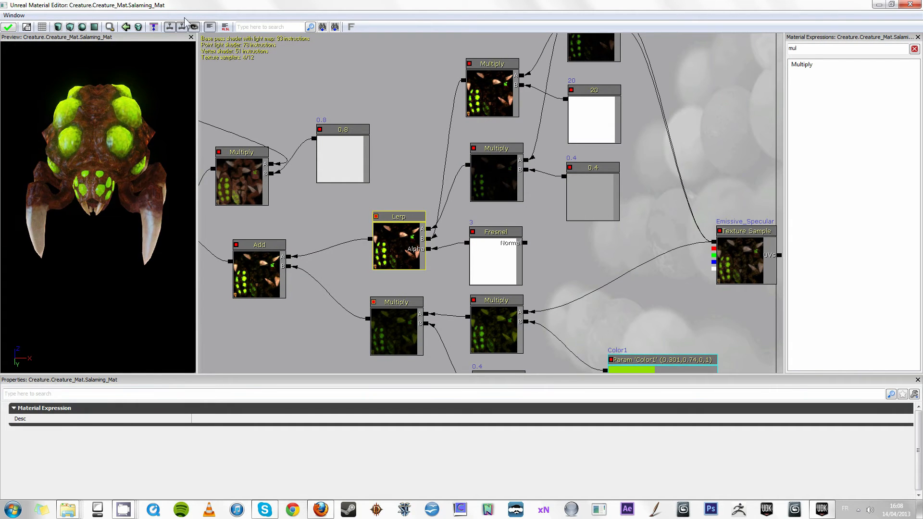
Inspect the creature's edge glow in the level viewport and return to the Salaming_Mat graph
drag(211, 6, 541, 357)
right_drag(443, 253, 417, 201)
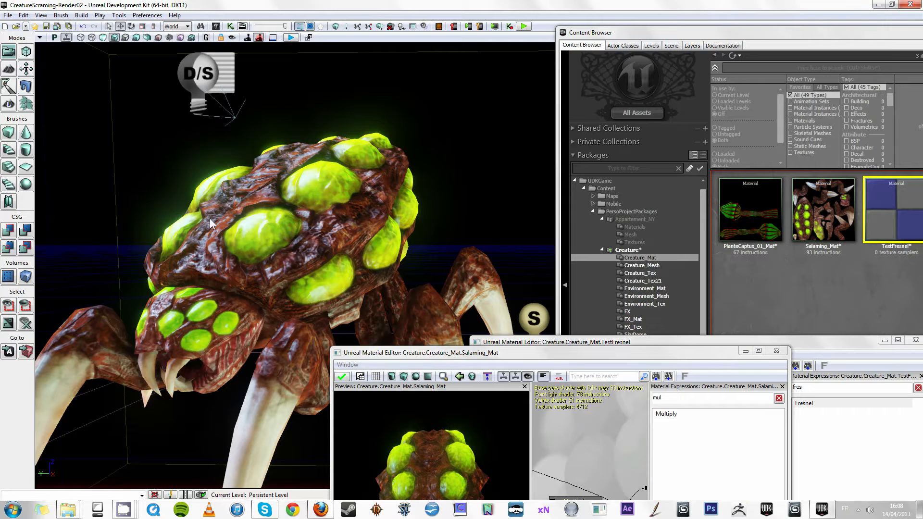
double_click(486, 354)
Examine the branch that multiplies the Emissive_Specular texture by the Color1 parameter and the 0.4 constant
drag(567, 224, 587, 212)
click(527, 261)
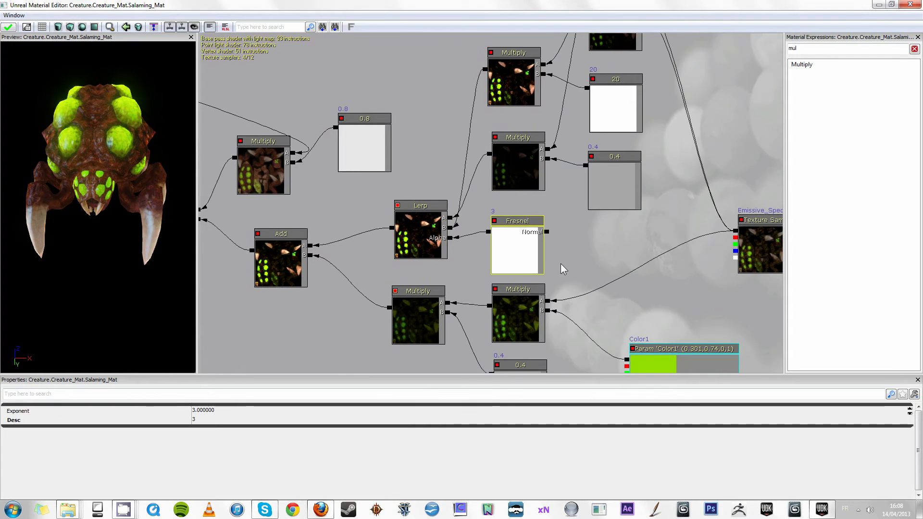
drag(560, 262, 501, 195)
drag(626, 241, 609, 238)
click(679, 174)
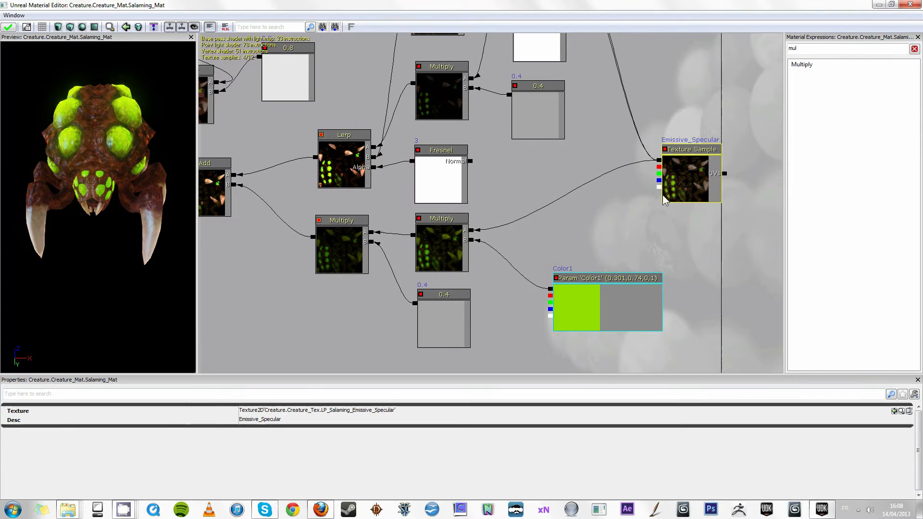
click(446, 241)
click(586, 307)
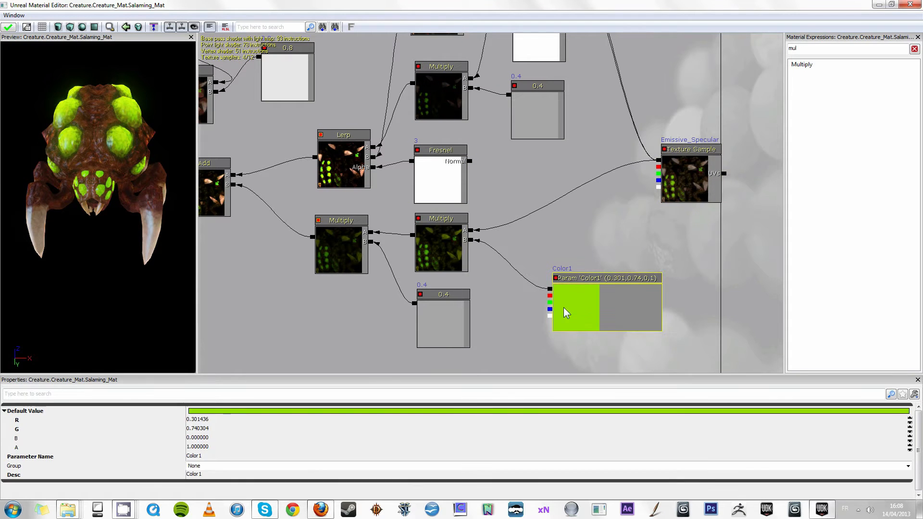
click(426, 241)
click(319, 248)
click(449, 335)
drag(327, 319, 427, 318)
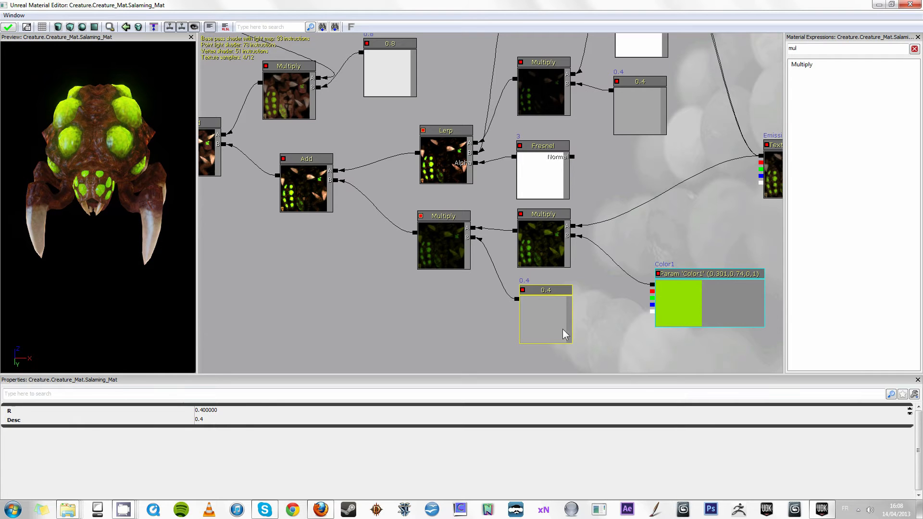
Examine how the Add node combines the Lerp result with the Color1 Multiply branch
drag(483, 213, 505, 233)
drag(690, 268, 617, 290)
drag(499, 231, 622, 208)
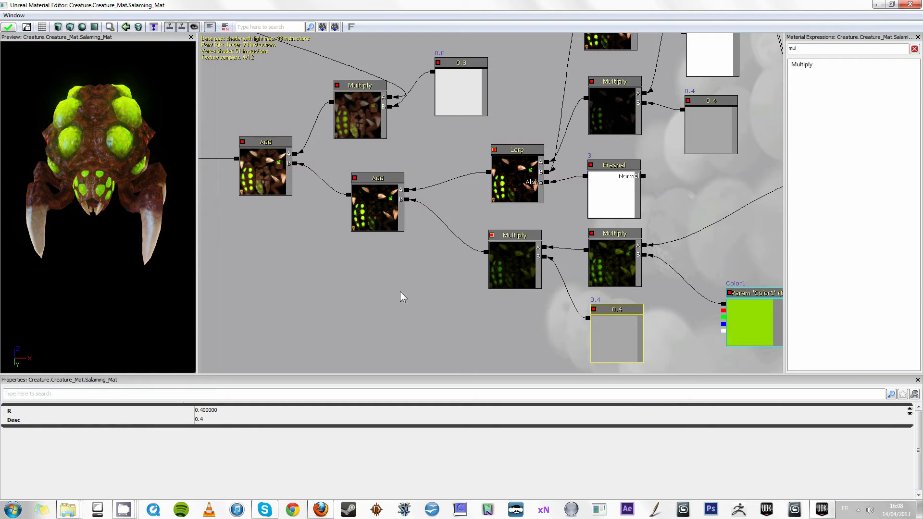
drag(400, 291, 450, 360)
click(568, 252)
click(657, 264)
click(557, 333)
click(417, 288)
click(566, 324)
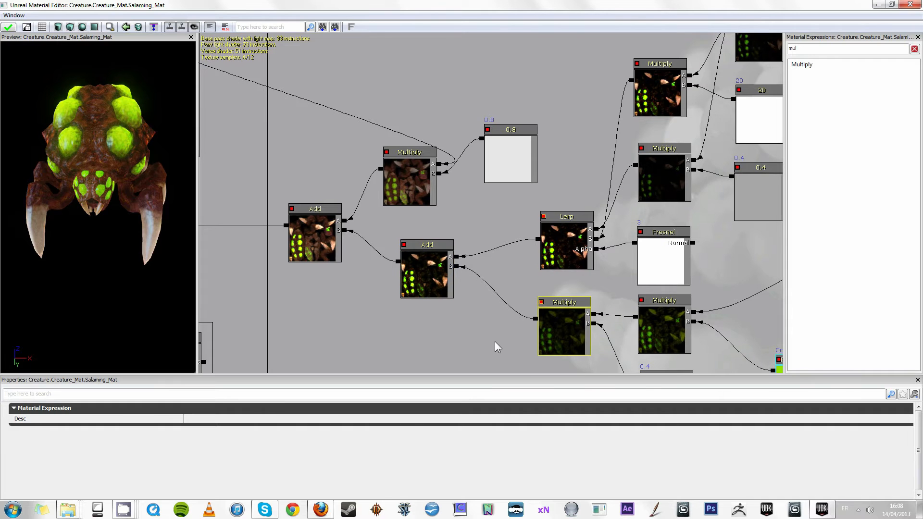
Trace the diffuse Multiply with the 0.8 constant through the final Add node to the material's Emissive input
mouse_move(128, 212)
right_down()
mouse_move(146, 210)
mouse_move(138, 205)
mouse_move(128, 222)
mouse_move(125, 211)
right_up()
drag(535, 326, 597, 319)
click(498, 277)
click(578, 144)
click(465, 174)
drag(341, 126, 488, 278)
click(357, 171)
click(546, 197)
drag(607, 233, 593, 94)
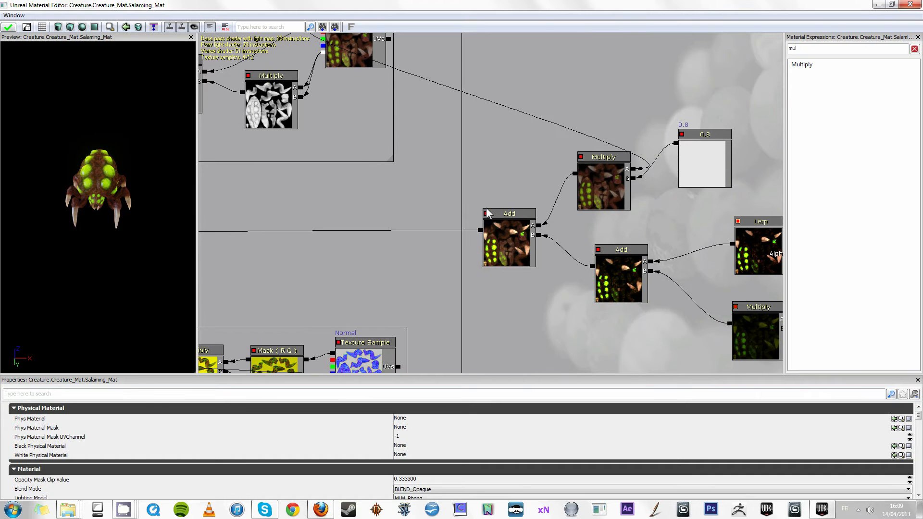
click(498, 229)
click(624, 273)
drag(299, 224, 630, 237)
click(630, 237)
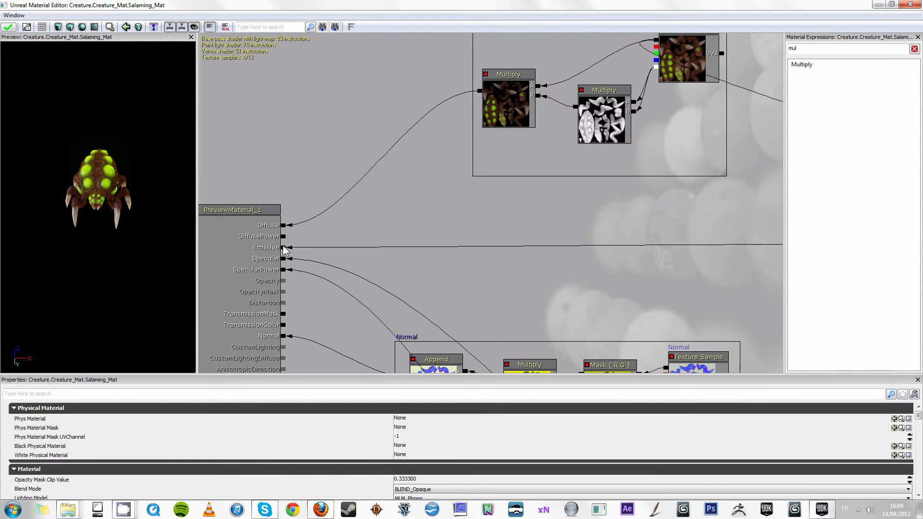
Disconnect the Emissive input of PreviewMaterial_1, apply the material and inspect the creature in the level viewport
double_click(298, 5)
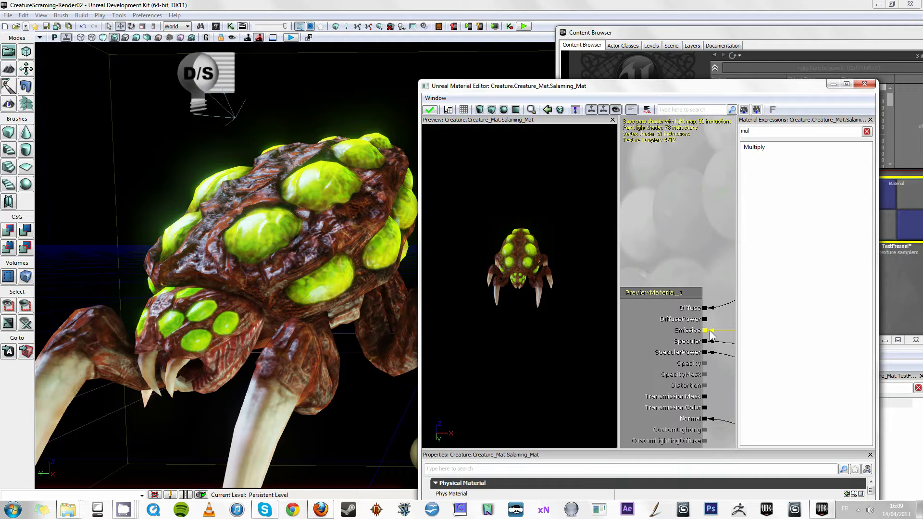
alt+click(705, 330)
drag(727, 321, 736, 314)
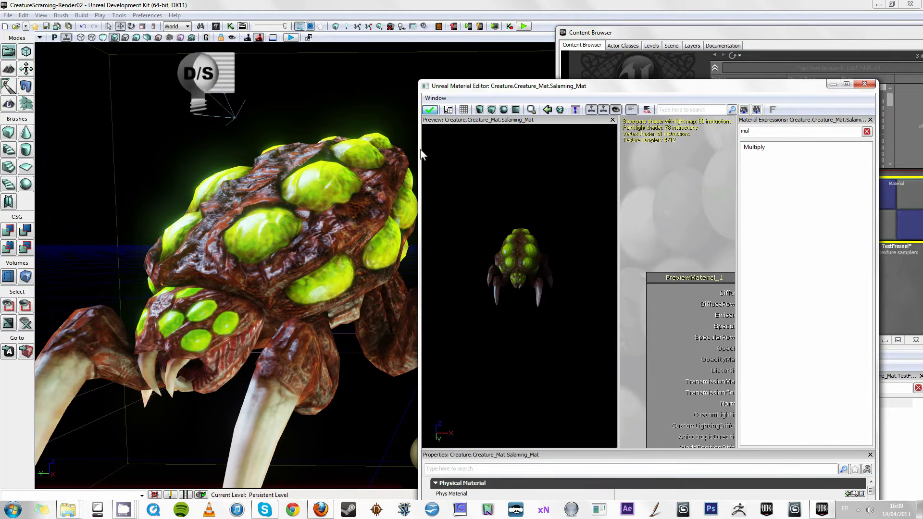
key(Return)
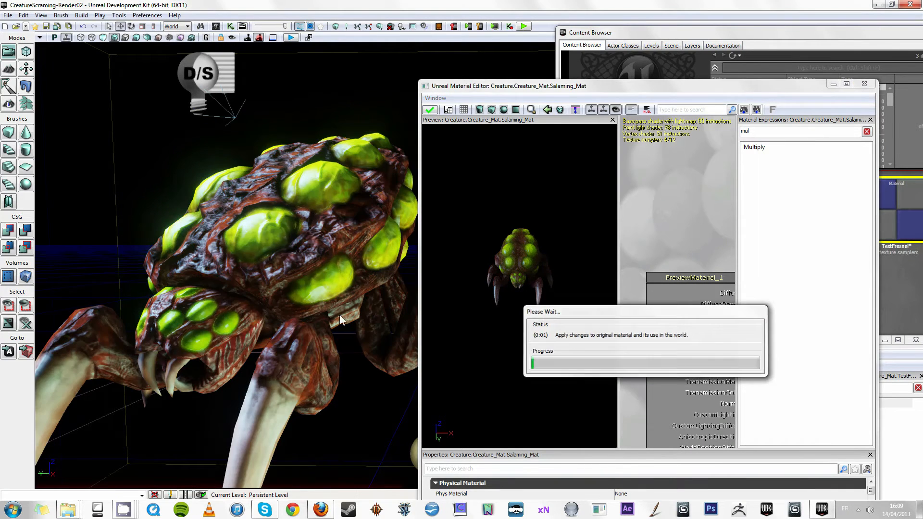
mouse_move(313, 267)
mouse_down()
mouse_move(327, 269)
mouse_move(304, 264)
mouse_move(324, 328)
mouse_move(259, 255)
mouse_move(260, 263)
mouse_move(355, 301)
mouse_move(347, 310)
mouse_move(336, 270)
mouse_move(298, 283)
mouse_move(297, 299)
mouse_move(314, 266)
mouse_up()
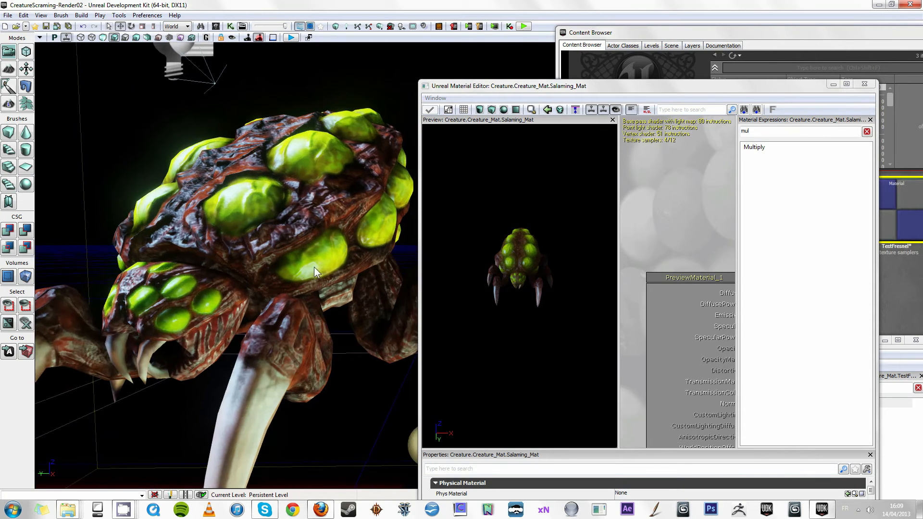
Reconnect the Emissive group's final Add node to the material's Emissive input
double_click(673, 90)
drag(523, 275, 285, 323)
right_click(613, 277)
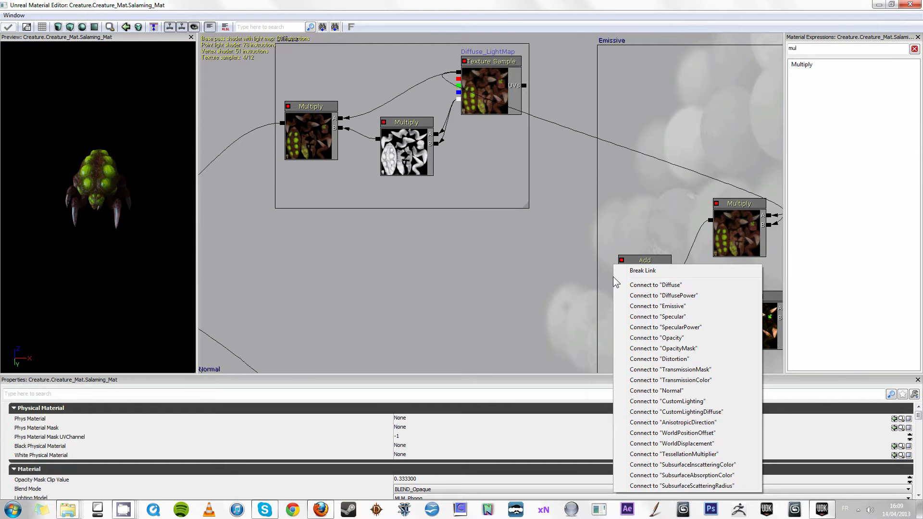
click(656, 306)
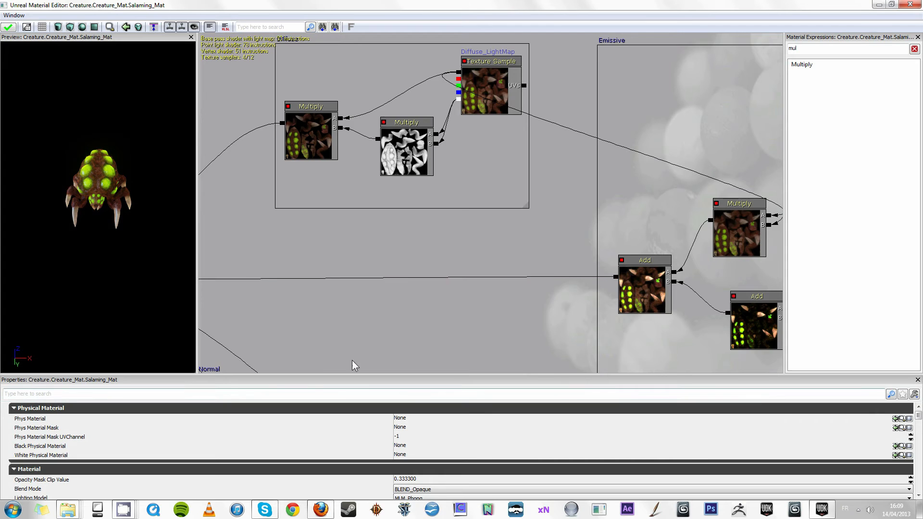
Compare the Emissive_Specular texture sample in the Specular group with the one in the Emissive group
drag(352, 361, 697, 297)
drag(578, 254, 394, 194)
drag(450, 209, 183, 103)
click(663, 222)
click(732, 299)
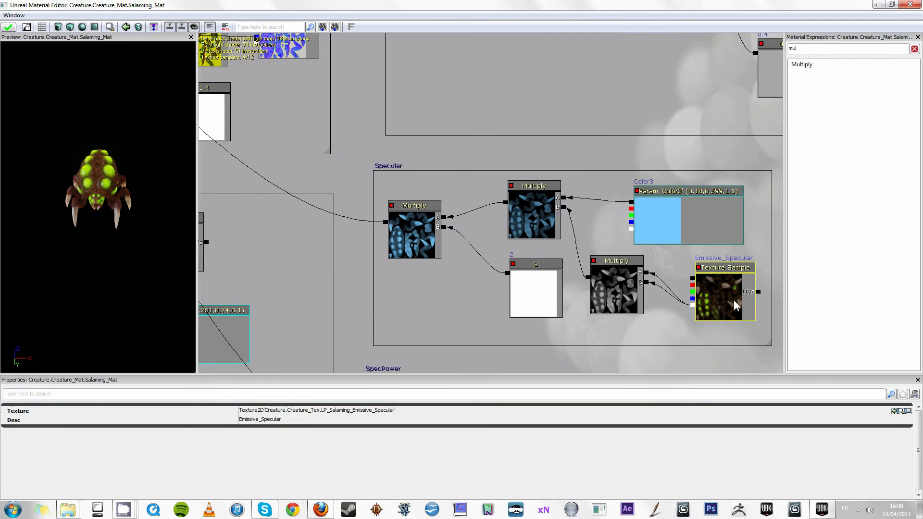
drag(770, 272, 385, 301)
click(603, 298)
click(552, 314)
drag(621, 38, 529, 275)
click(517, 231)
drag(517, 330, 582, 174)
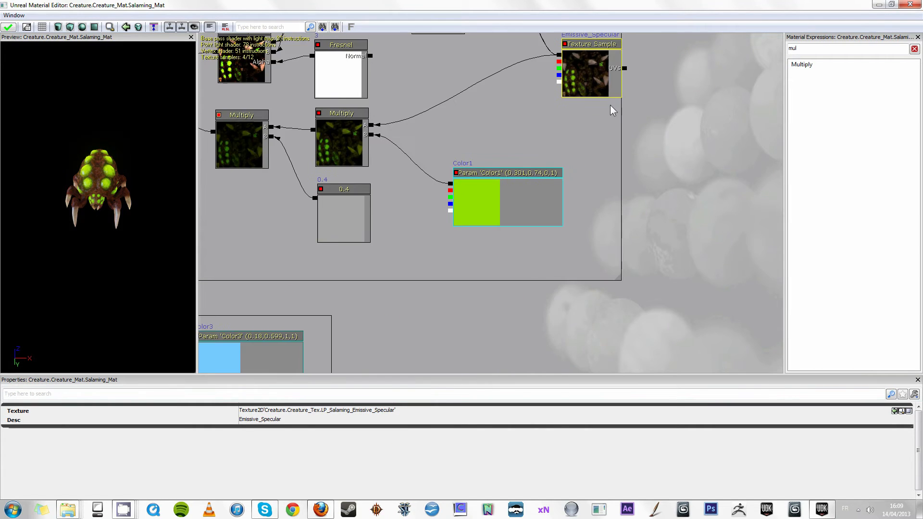
drag(438, 248, 588, 49)
Examine how the Specular group multiplies the texture's alpha by itself, the Color3 parameter and the constant 2
click(421, 267)
drag(456, 268, 565, 277)
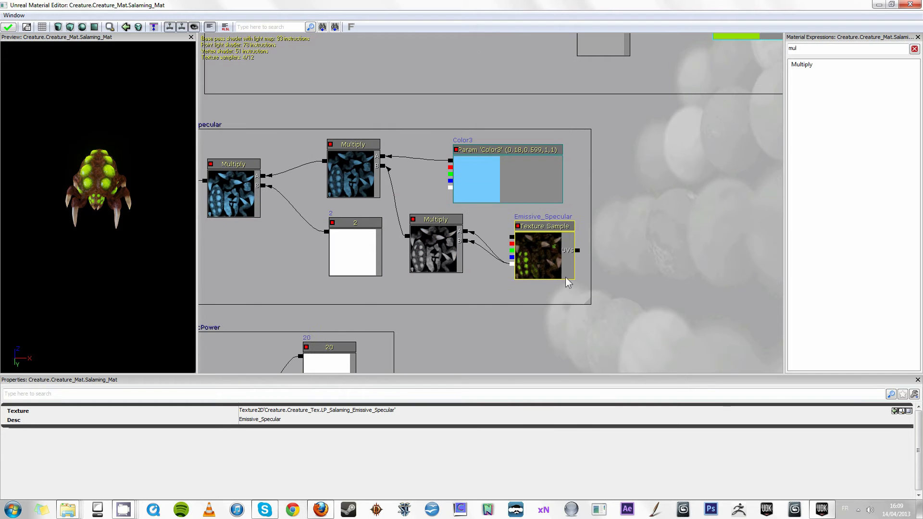
click(511, 263)
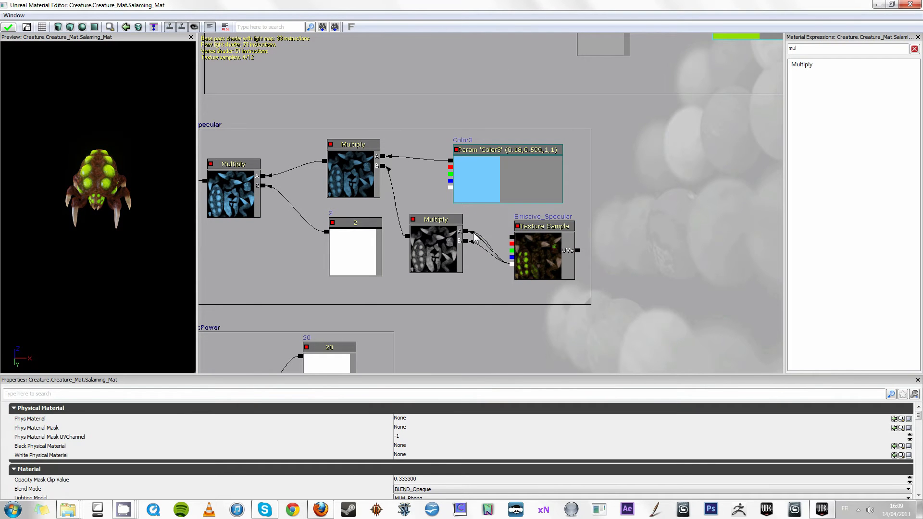
drag(507, 187, 576, 229)
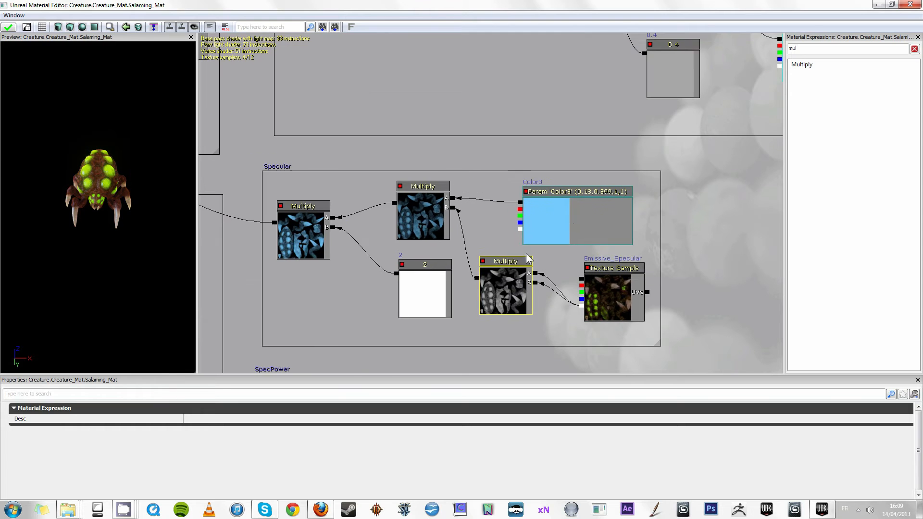
drag(495, 209, 530, 224)
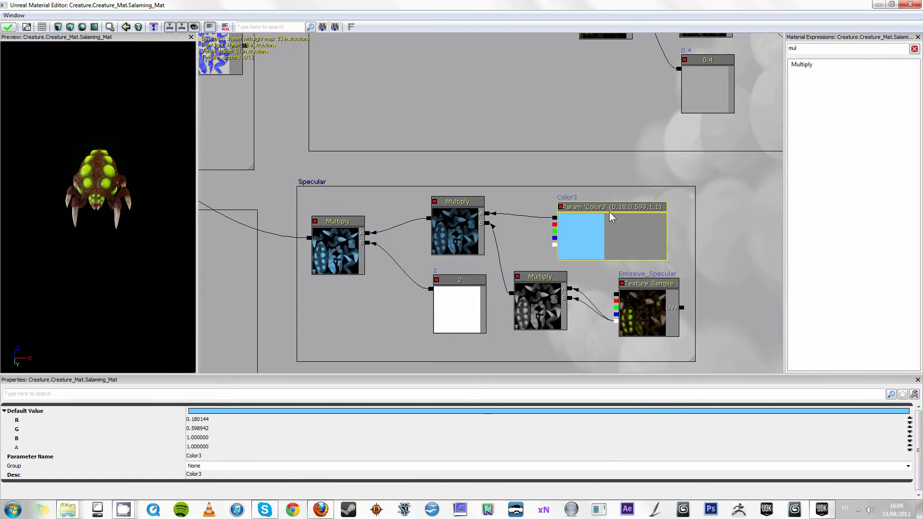
click(459, 312)
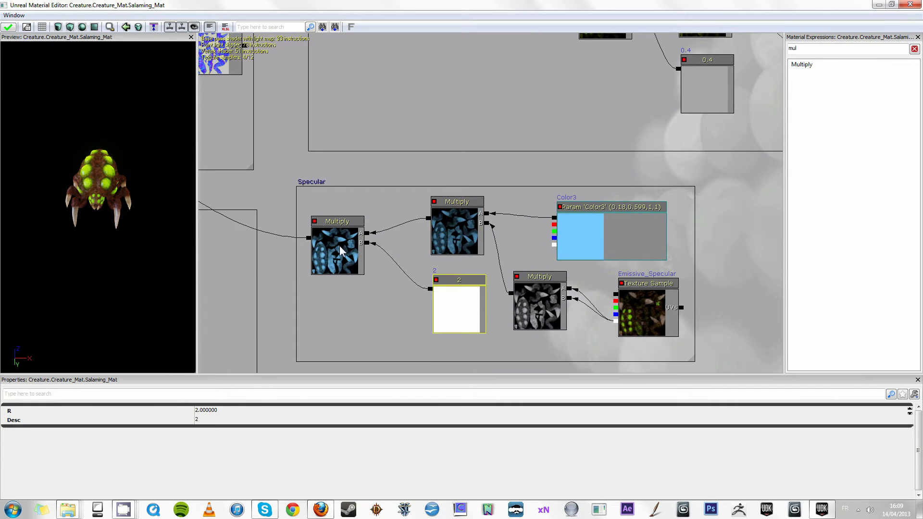
click(336, 261)
Disconnect the Specular input of PreviewMaterial_1, apply the material and inspect the creature in the level viewport
drag(319, 254, 621, 313)
drag(523, 232, 682, 339)
drag(434, 241, 574, 393)
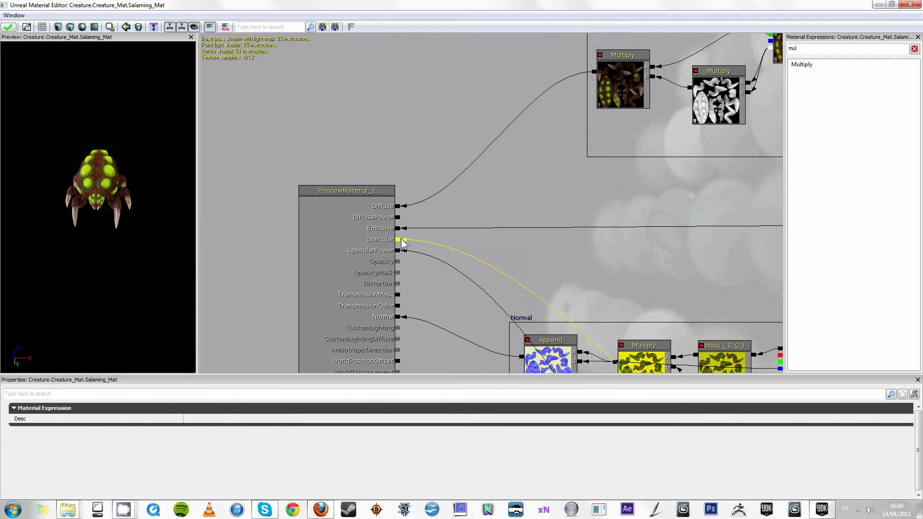
click(398, 240)
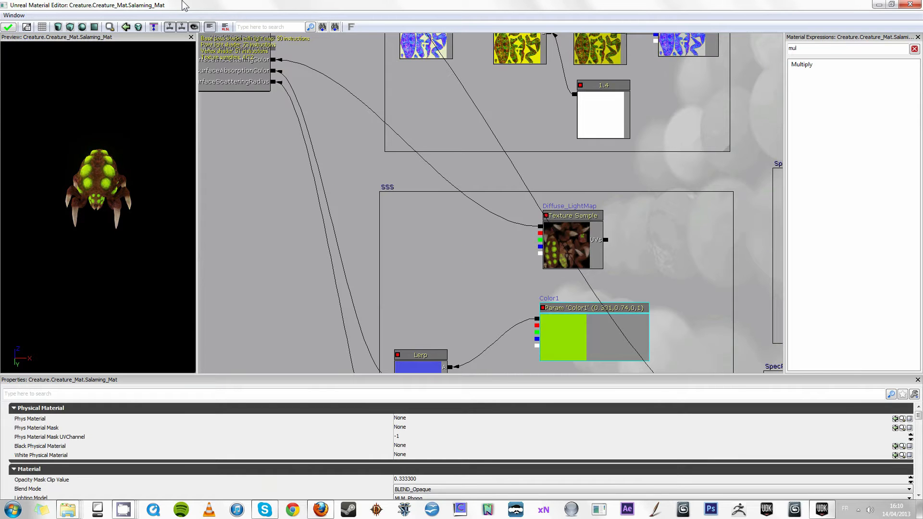
double_click(217, 6)
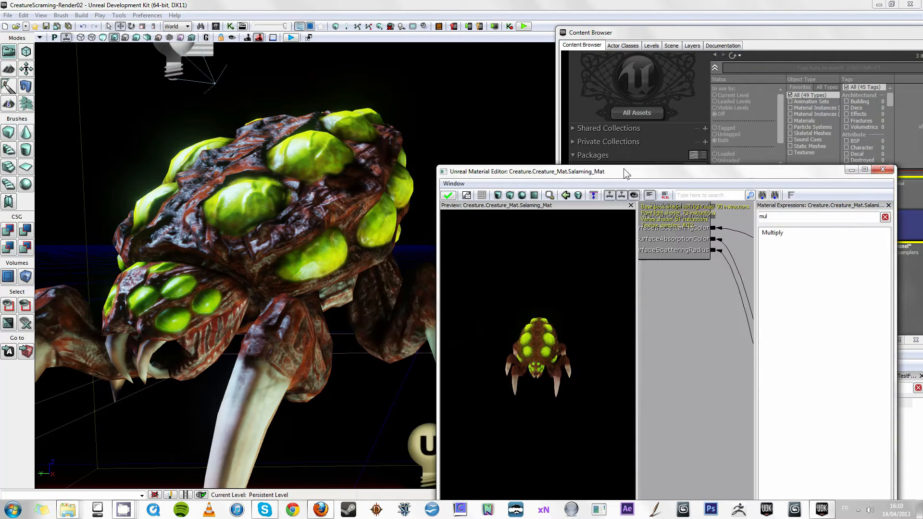
click(455, 193)
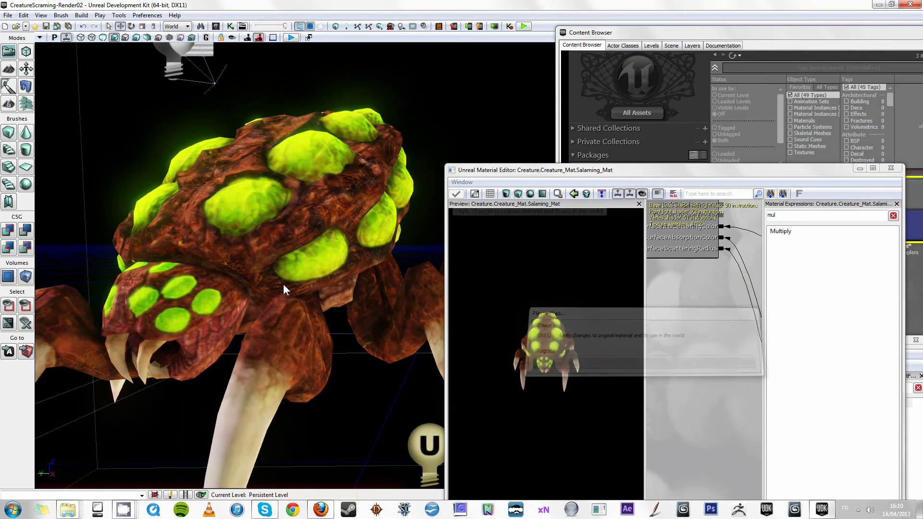
scroll(298, 331, down, 5)
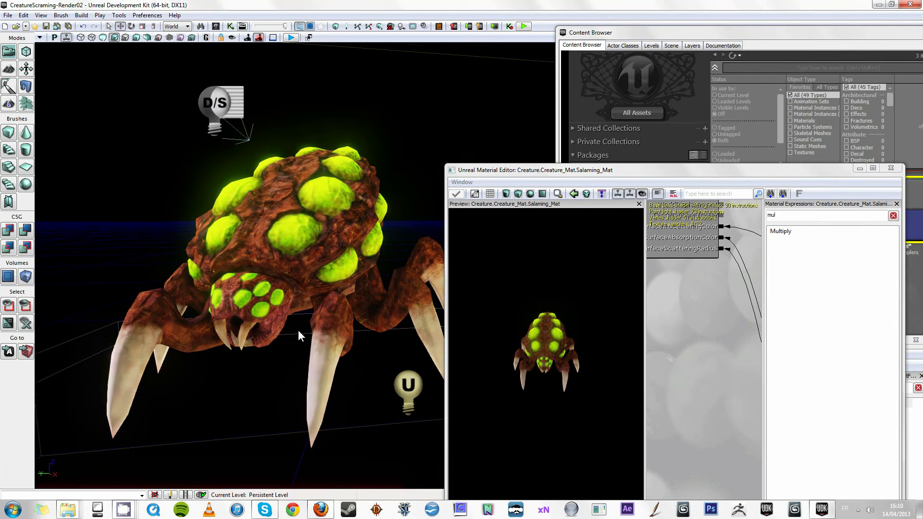
Reconnect the Specular group's final Multiply node to the material's Specular input
double_click(668, 168)
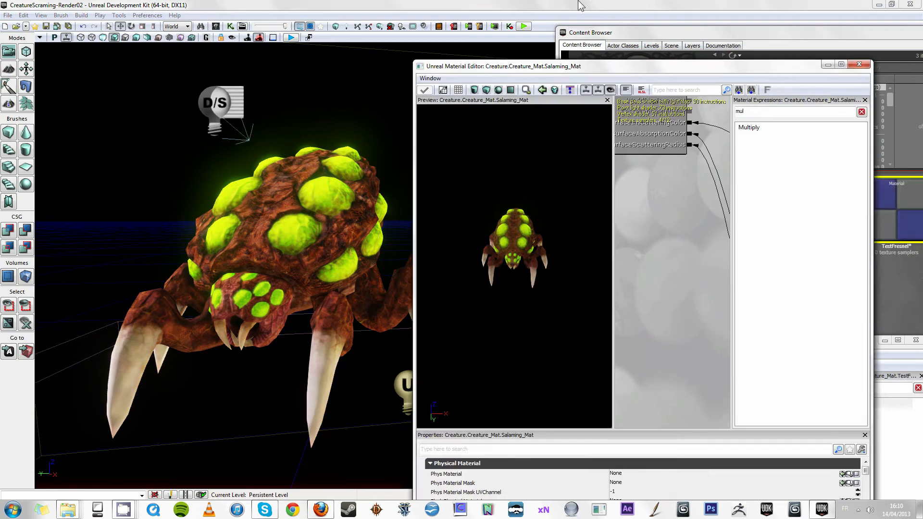
drag(731, 225, 685, 191)
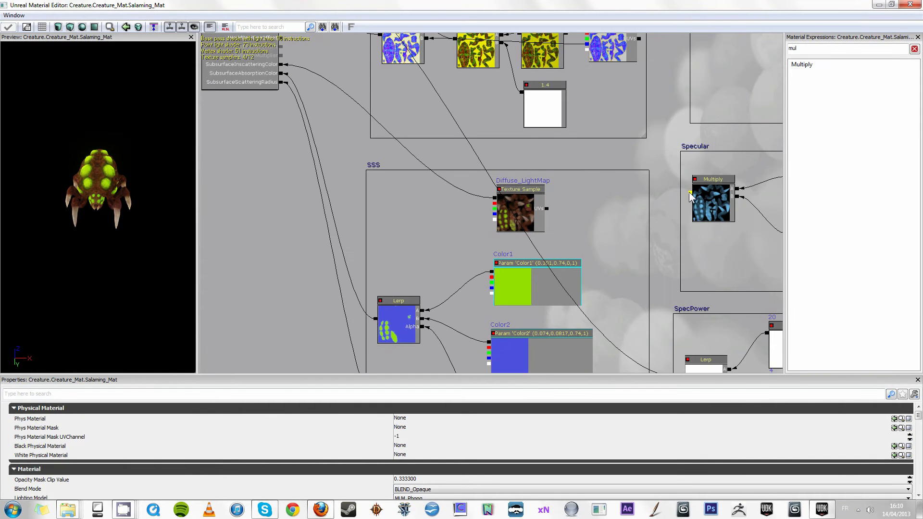
right_click(688, 192)
click(731, 246)
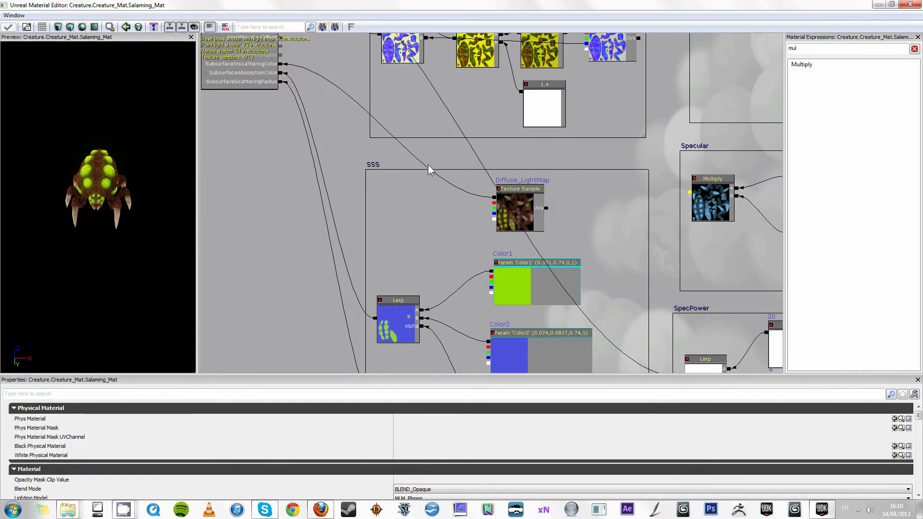
Apply the reconnected Salaming_Mat material and inspect the creature's specular in the level viewport
double_click(377, 5)
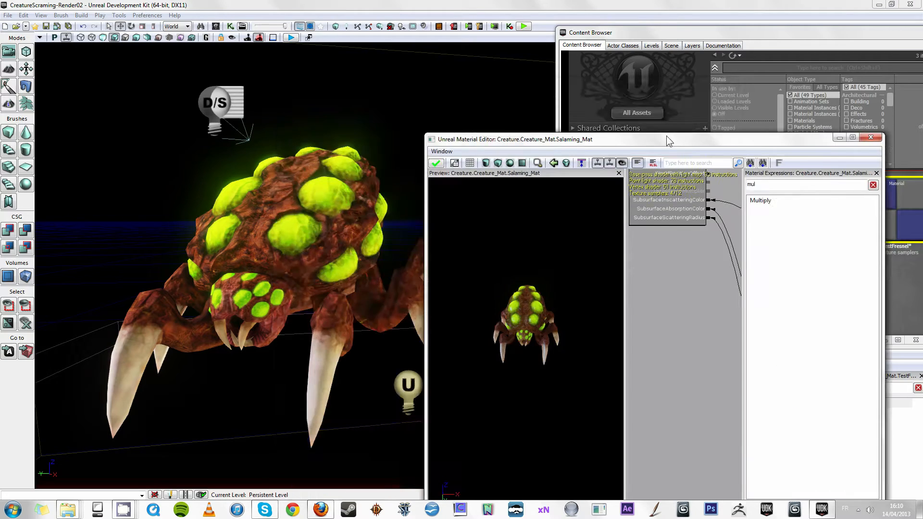
click(490, 174)
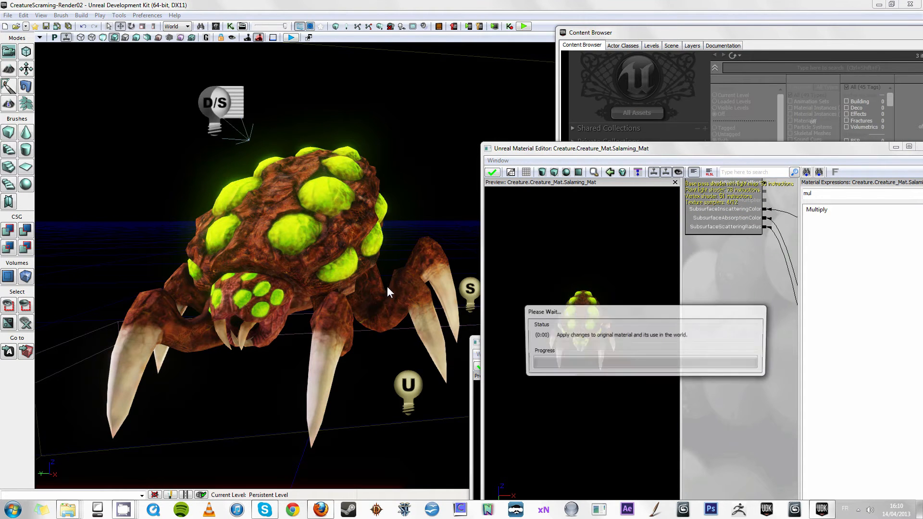
drag(388, 289, 327, 189)
drag(285, 286, 368, 299)
Bring up the SpecPower group of Salaming_Mat, then open the TestFresnel material in its editor
double_click(647, 149)
drag(598, 267, 441, 158)
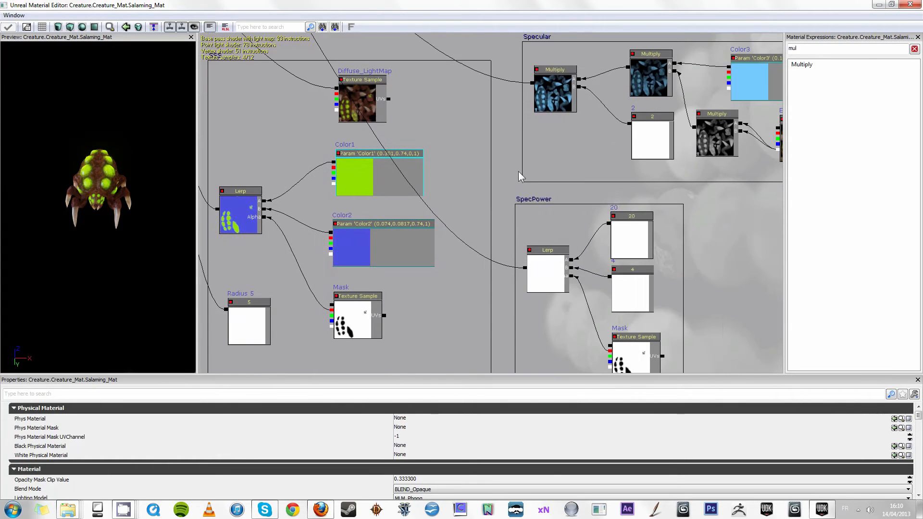
click(548, 210)
drag(512, 5, 277, 290)
click(658, 346)
double_click(658, 342)
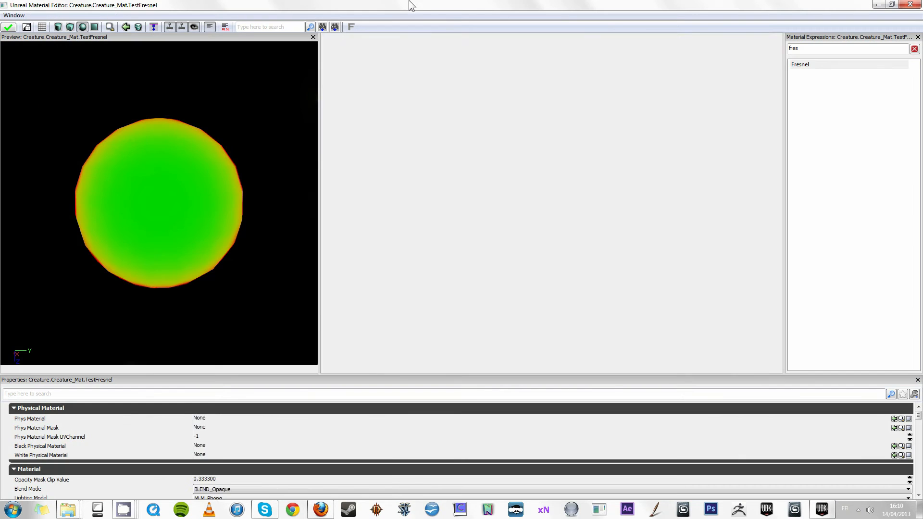
Delete the expression nodes feeding the Emissive input of PreviewMaterial_2 in TestFresnel
drag(646, 201, 394, 199)
scroll(404, 207, down, 4)
drag(447, 221, 568, 239)
ctrl+alt+drag(699, 117, 453, 344)
drag(504, 269, 765, 160)
scroll(618, 278, up, 3)
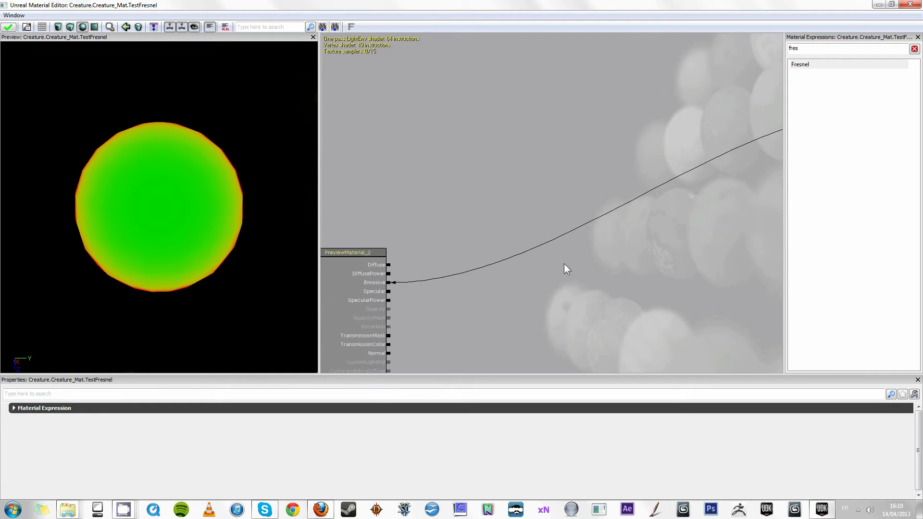
click(537, 261)
key(Delete)
Add a Constant node to the emptied TestFresnel graph and connect it to the Diffuse input
drag(416, 226, 375, 165)
drag(770, 218, 574, 204)
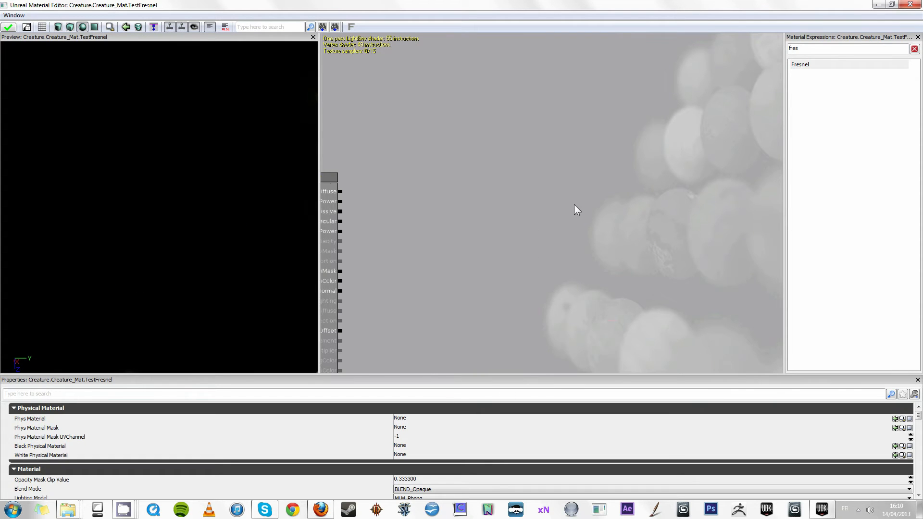
click(512, 160)
drag(488, 192, 674, 210)
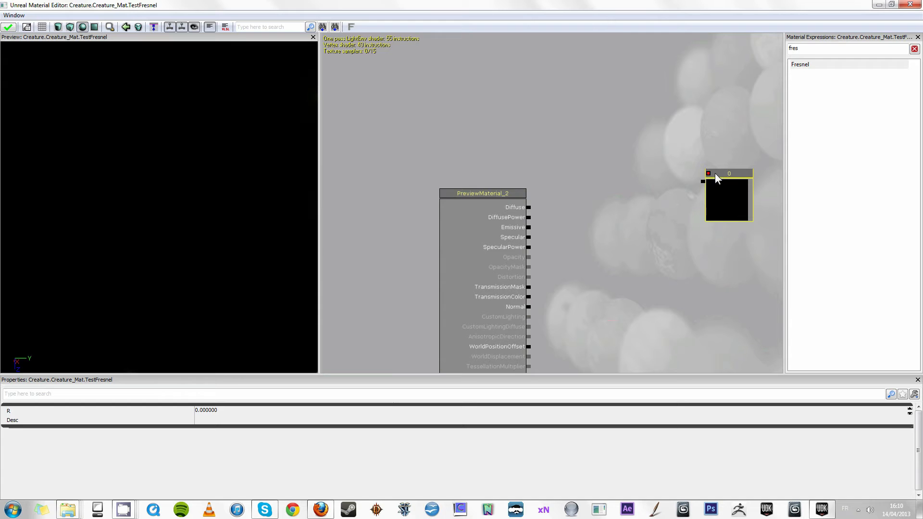
drag(702, 182, 529, 212)
click(721, 195)
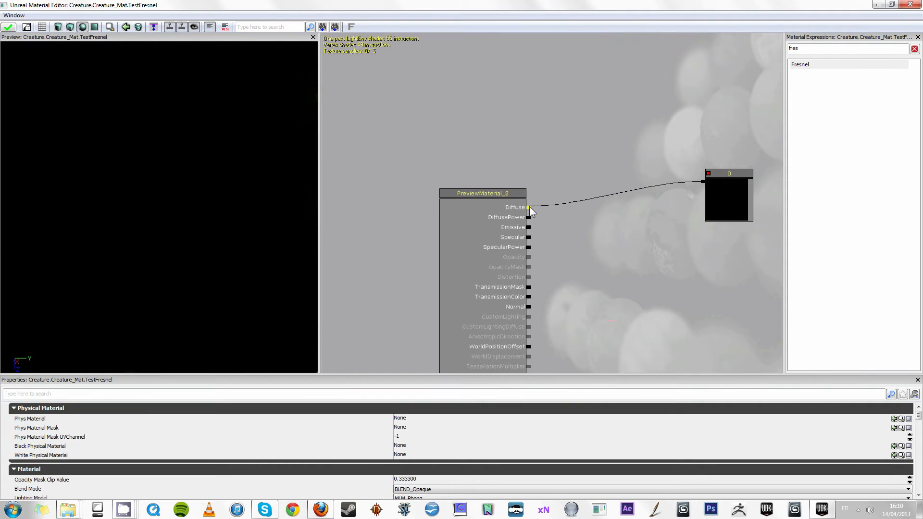
Set the Diffuse constant's R value to 0.4 and check the shading on the preview sphere
click(719, 203)
click(226, 410)
text(1)
key(BackSpace)
text(0.4)
key(Return)
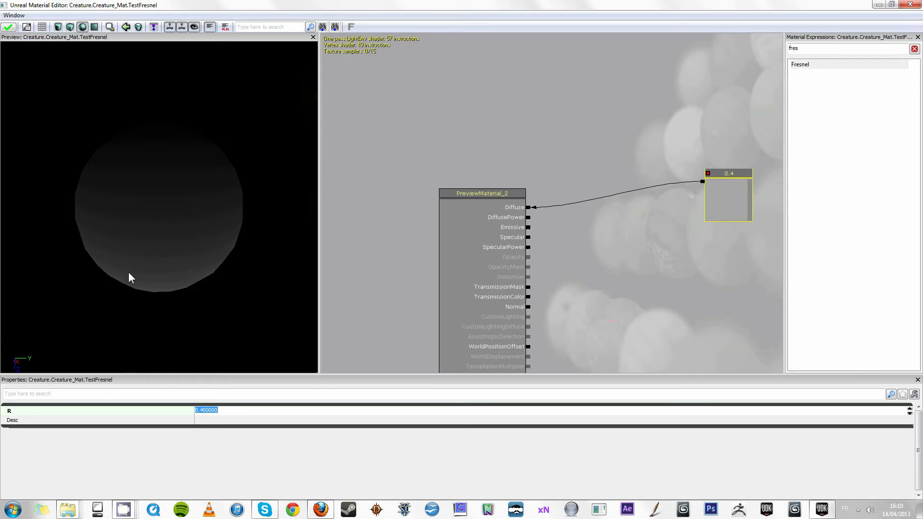
drag(184, 246, 187, 245)
click(776, 191)
click(738, 204)
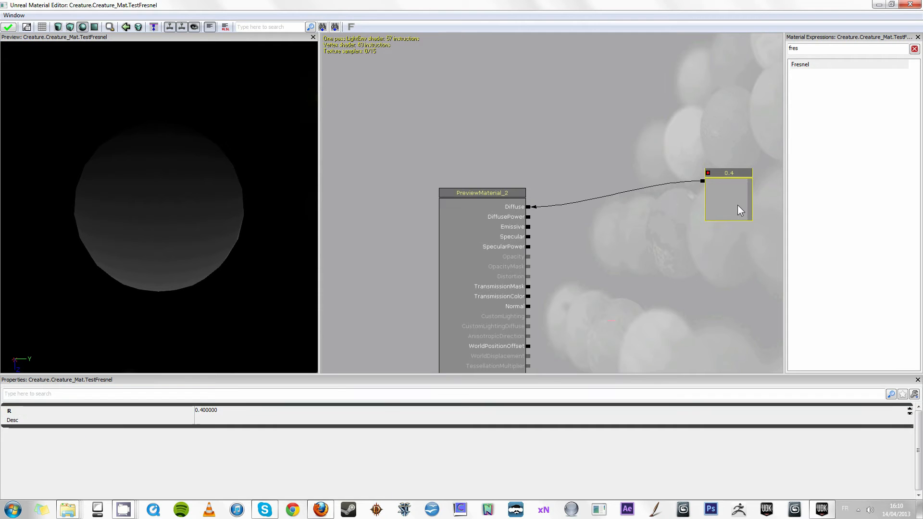
Duplicate the 0.4 constant, connect the copy to Specular, set its R value to 4 and inspect the sphere's highlight
key(ctrl+w)
ctrl+drag(741, 209, 529, 237)
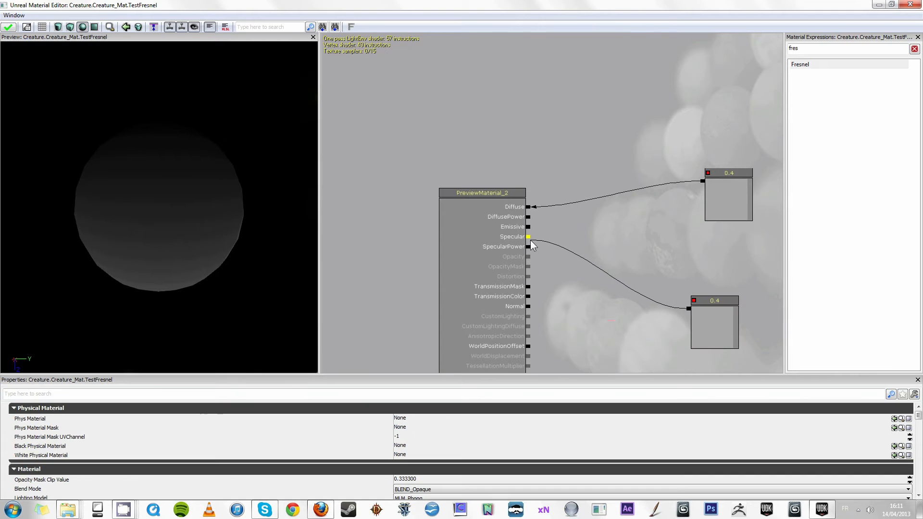
click(728, 317)
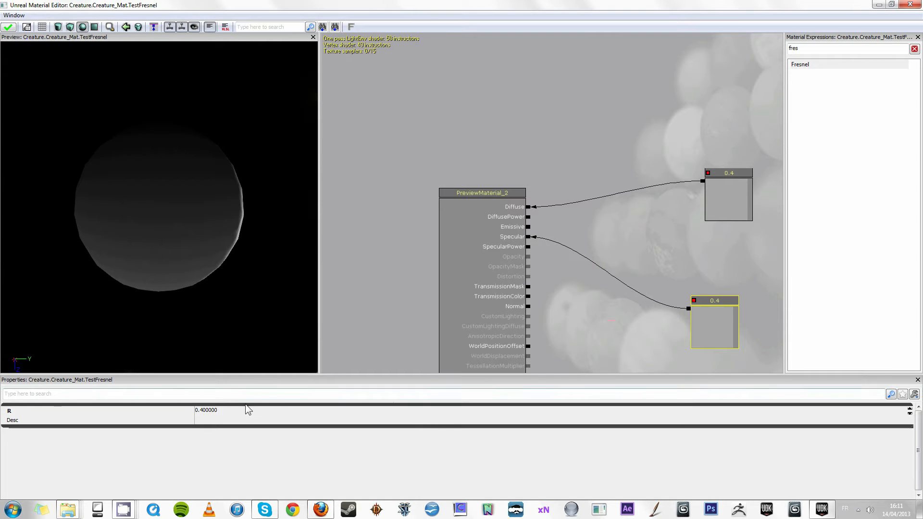
click(275, 407)
text(4)
key(Return)
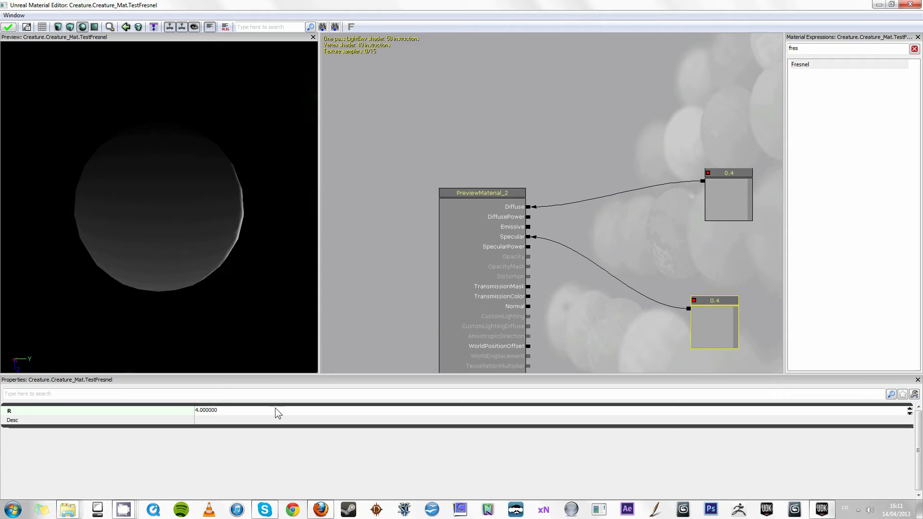
drag(248, 206, 207, 200)
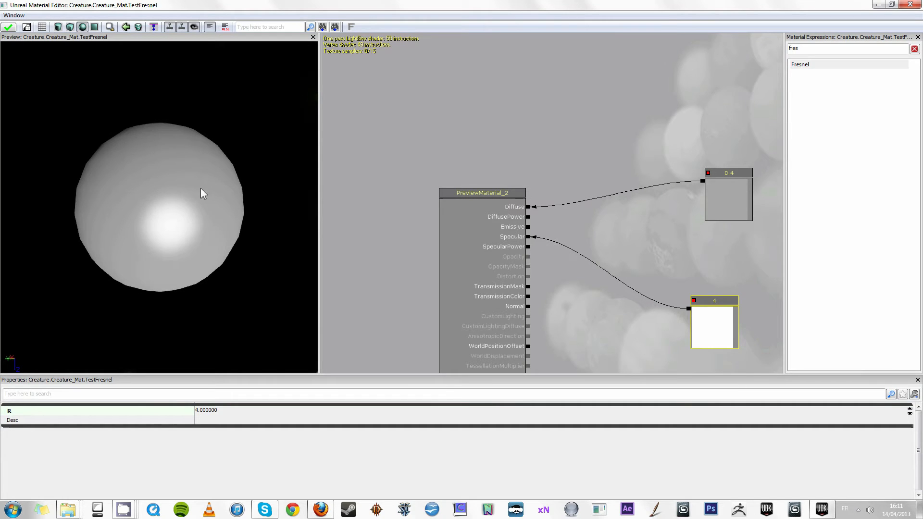
mouse_move(151, 197)
mouse_down()
mouse_move(5, 205)
mouse_move(190, 164)
mouse_move(53, 284)
mouse_move(197, 261)
mouse_move(146, 170)
mouse_move(121, 264)
mouse_move(125, 294)
mouse_move(108, 297)
mouse_move(209, 219)
mouse_up()
Duplicate the Specular constant and connect the copy to the SpecularPower input of PreviewMaterial_2
drag(531, 266, 501, 224)
drag(696, 290, 515, 219)
key(ctrl+w)
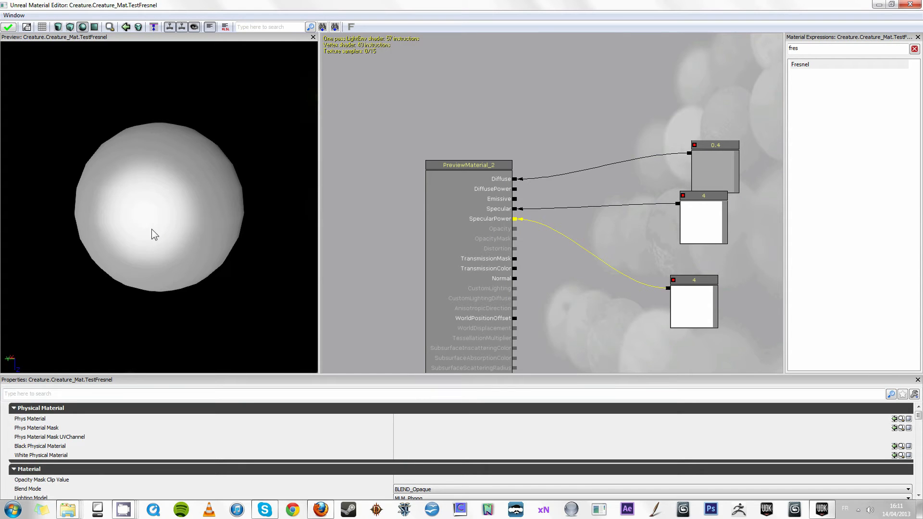
drag(181, 245, 198, 248)
Set the SpecularPower constant to 1 and inspect the highlight's size on the preview sphere
click(668, 319)
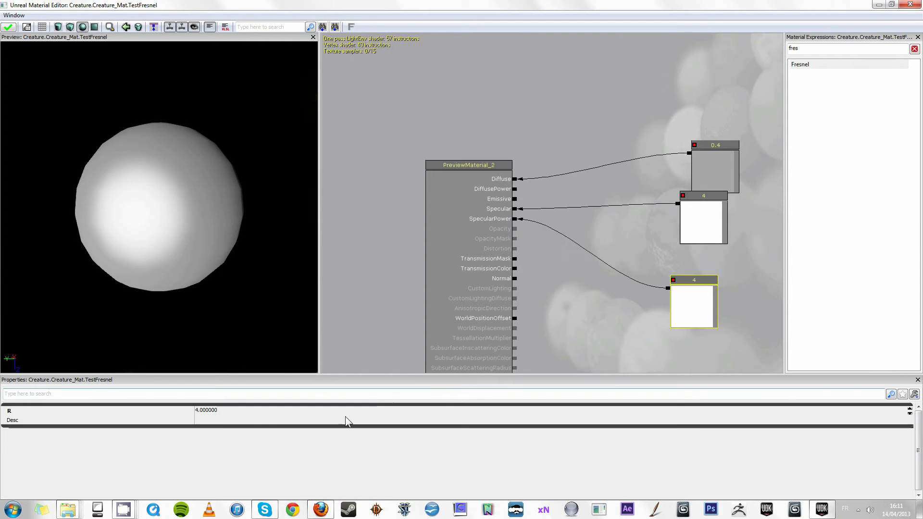
click(257, 411)
text(1)
key(Return)
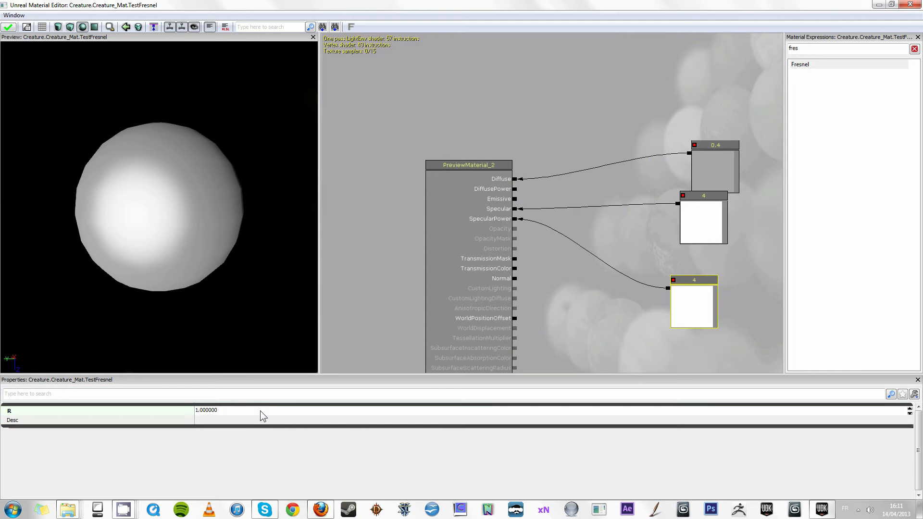
drag(212, 278, 89, 332)
drag(2, 323, 267, 312)
Raise the SpecularPower constant to 40 and finally to 80, checking the highlight on the preview sphere
click(210, 410)
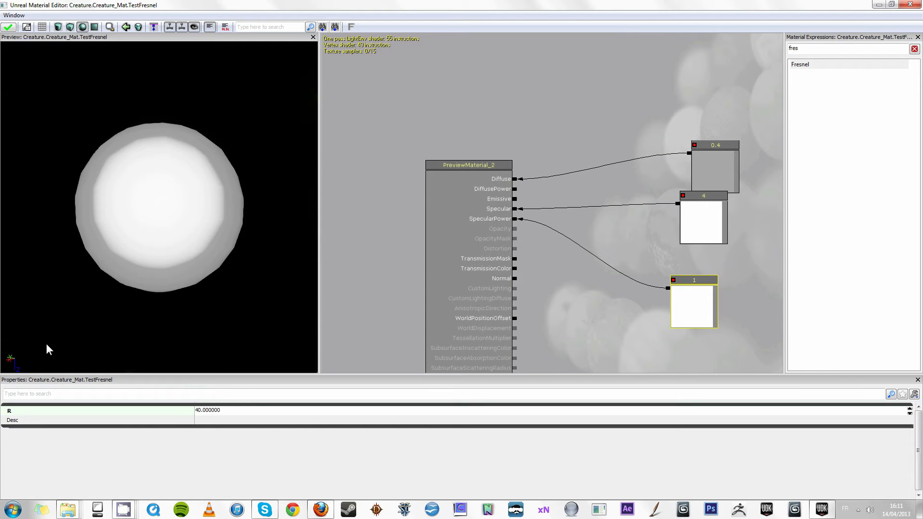
drag(182, 207, 217, 259)
click(224, 409)
text(80)
key(Return)
drag(211, 288, 243, 222)
Return to Salaming_Mat and select the Mask texture sample in its SpecPower group
drag(521, 5, 685, 383)
drag(332, 289, 531, 0)
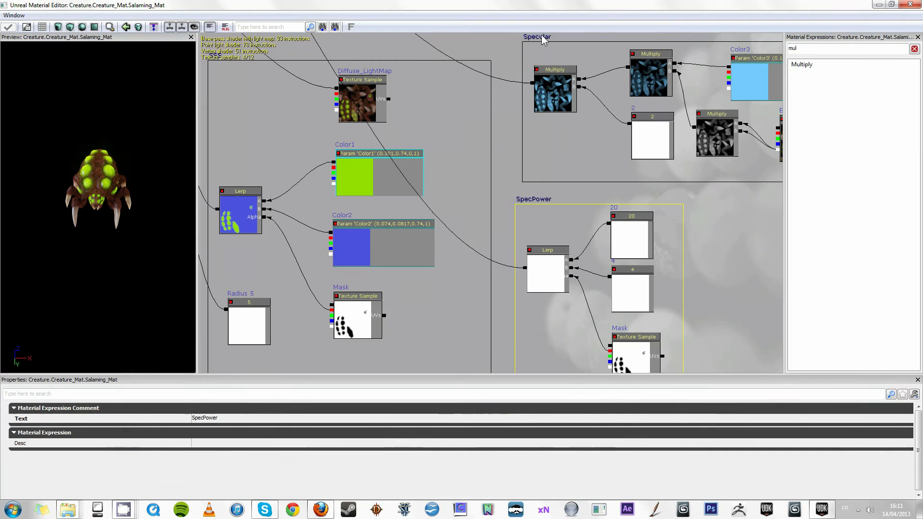
drag(680, 310, 521, 211)
scroll(495, 260, up, 2)
click(451, 274)
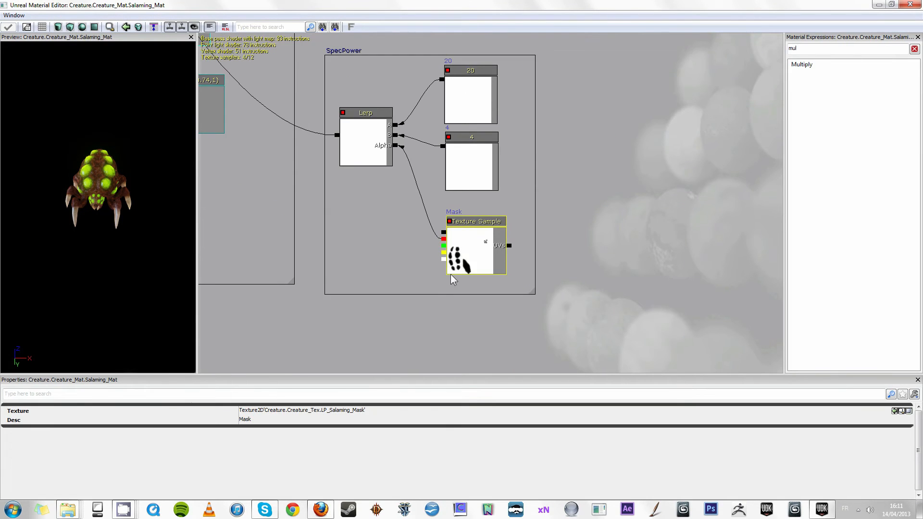
Compare the highlights on the creature's green bulbs and brown skin with the SpecPower group's constants 20 and 4
scroll(98, 205, down, 2)
scroll(121, 189, down, 5)
drag(113, 162, 1, 155)
drag(190, 150, 111, 137)
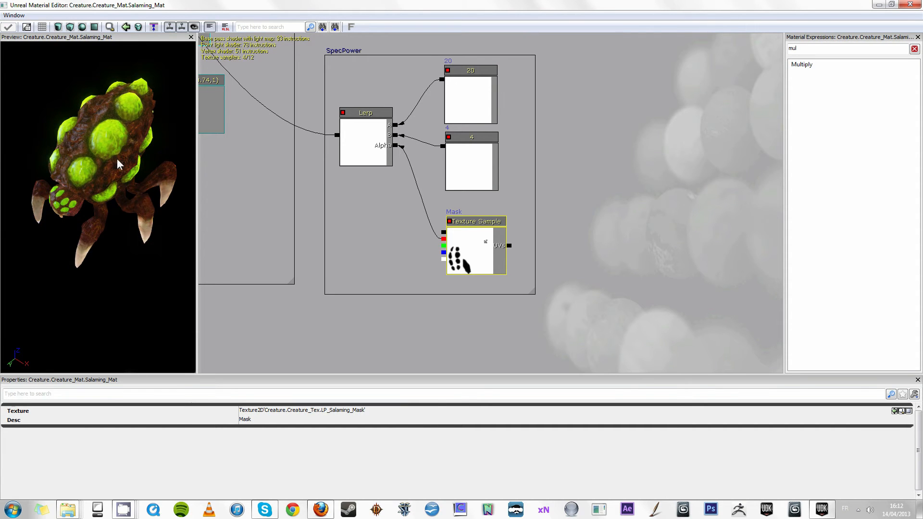
scroll(108, 157, up, 10)
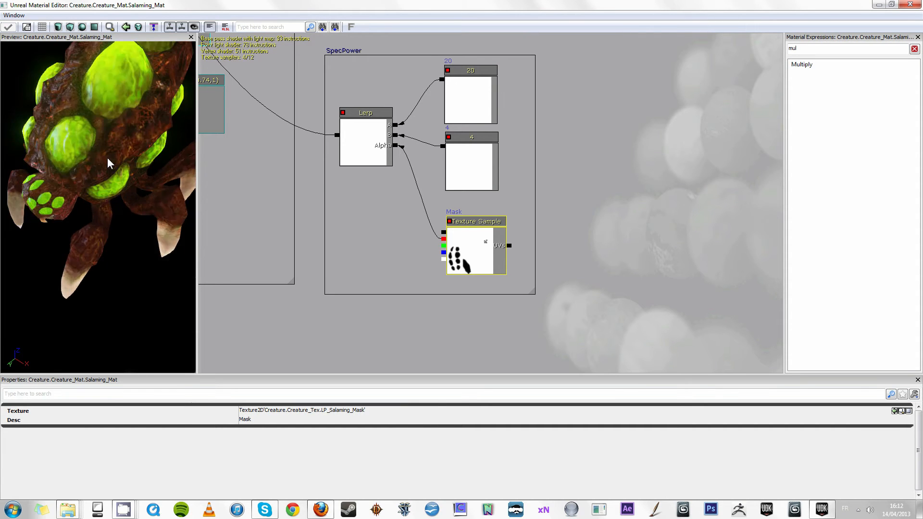
click(458, 99)
click(472, 159)
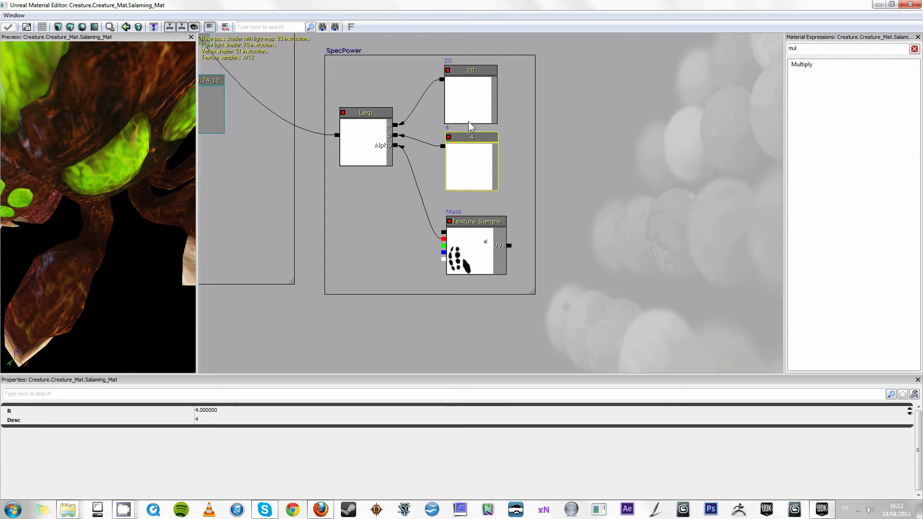
scroll(100, 195, up, 3)
scroll(100, 196, down, 10)
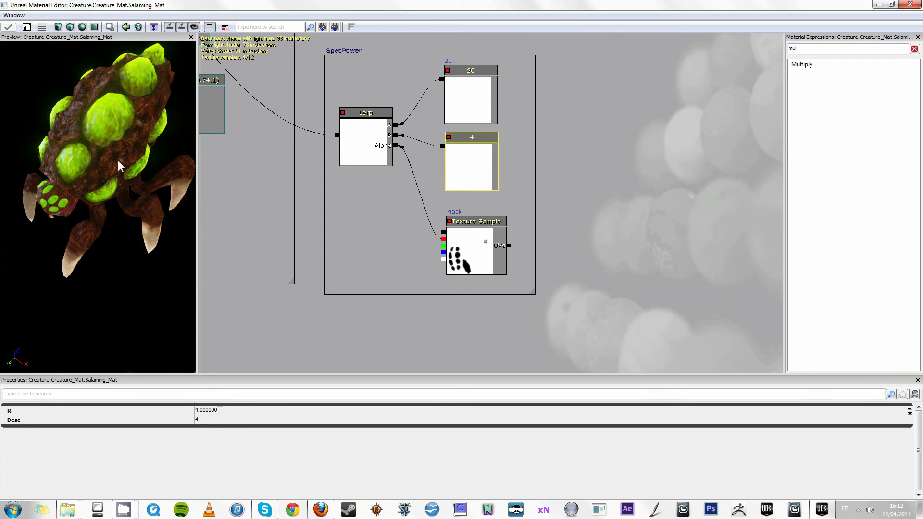
click(465, 118)
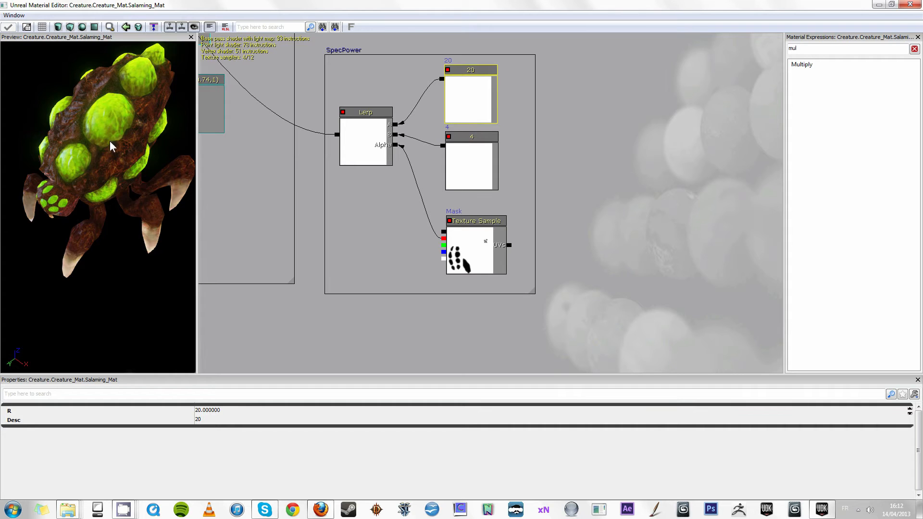
scroll(79, 221, down, 8)
scroll(88, 222, up, 6)
Select the SpecPower group's Lerp node and search the material expressions for "linea"
drag(413, 224, 574, 276)
click(547, 205)
click(616, 262)
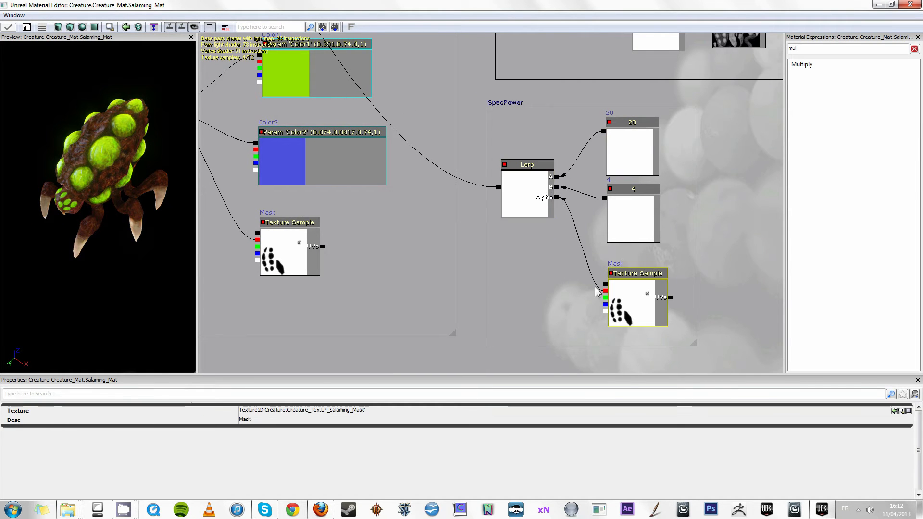
click(518, 188)
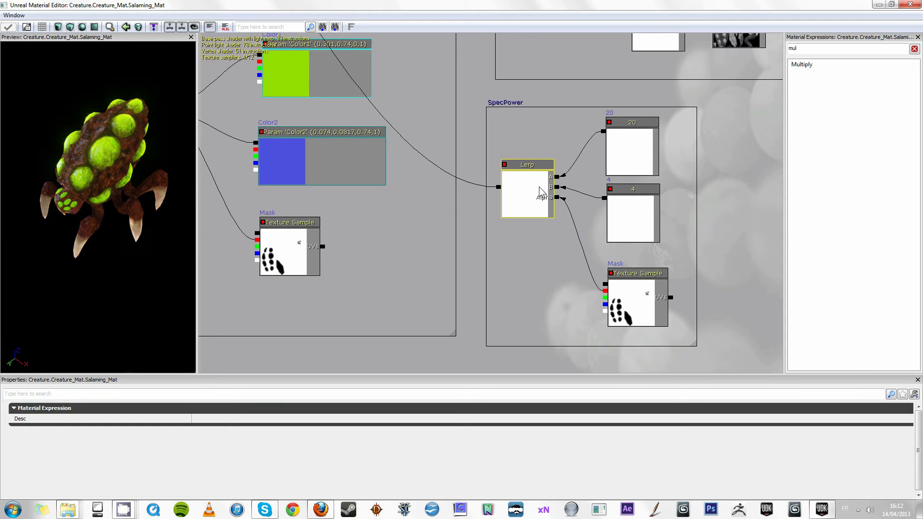
key(BackSpace)
key(BackSpace)
key(BackSpace)
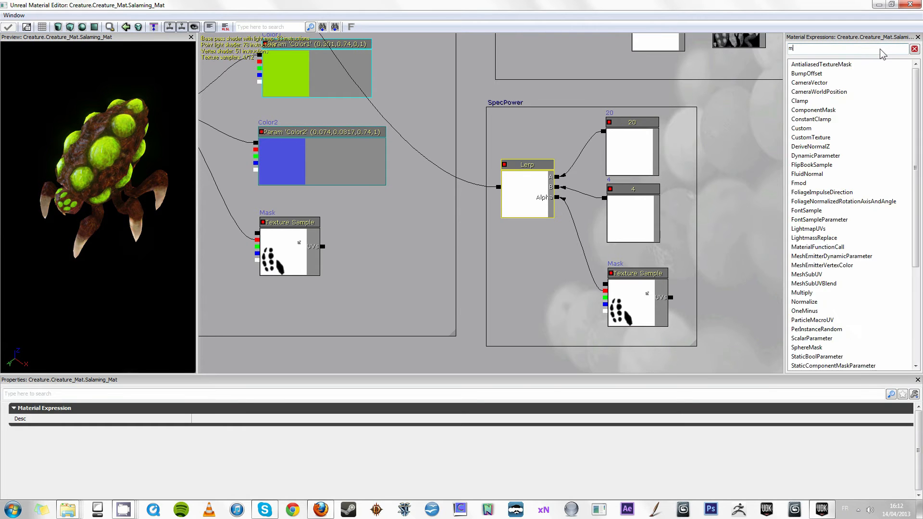
text(linea)
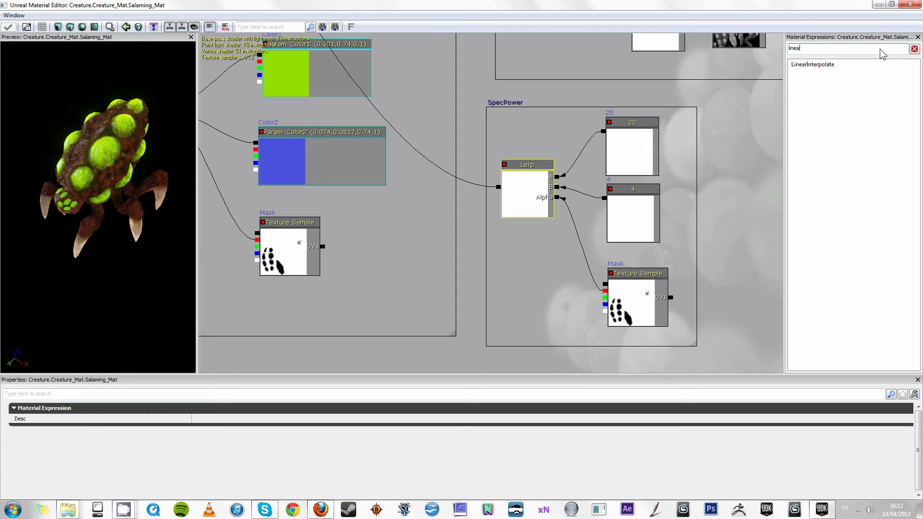
Examine how the SpecPower Lerp blends constants 20 and 4 using the Mask texture's red channel as Alpha
drag(543, 198, 511, 202)
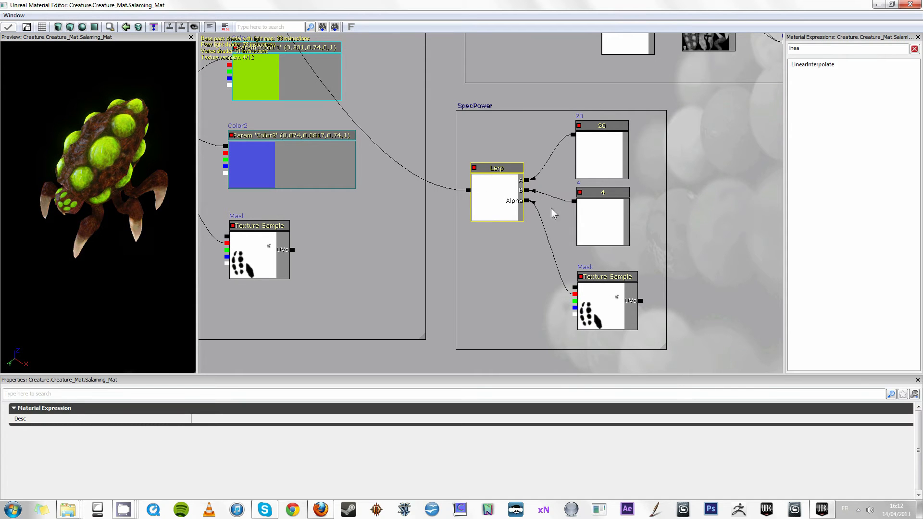
click(590, 226)
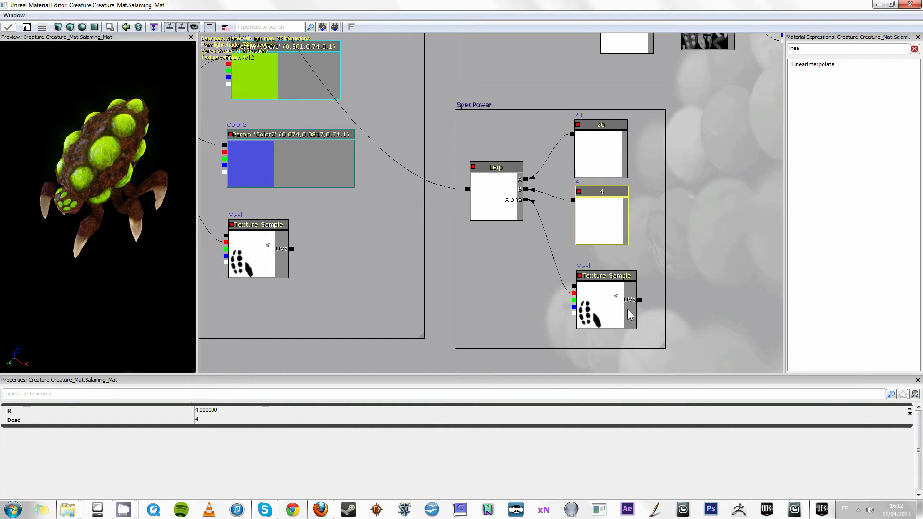
click(627, 310)
drag(493, 232, 614, 339)
drag(465, 114, 668, 369)
Examine the Normal group, from its Normal texture sample through Mask (R G), Multiply with 1.4 and Append
drag(408, 195, 463, 255)
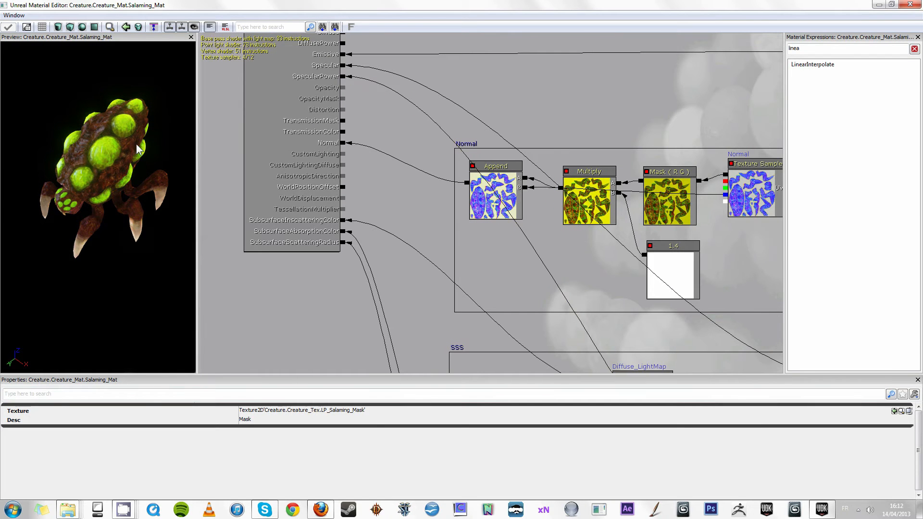
drag(636, 105, 421, 158)
drag(531, 180, 665, 232)
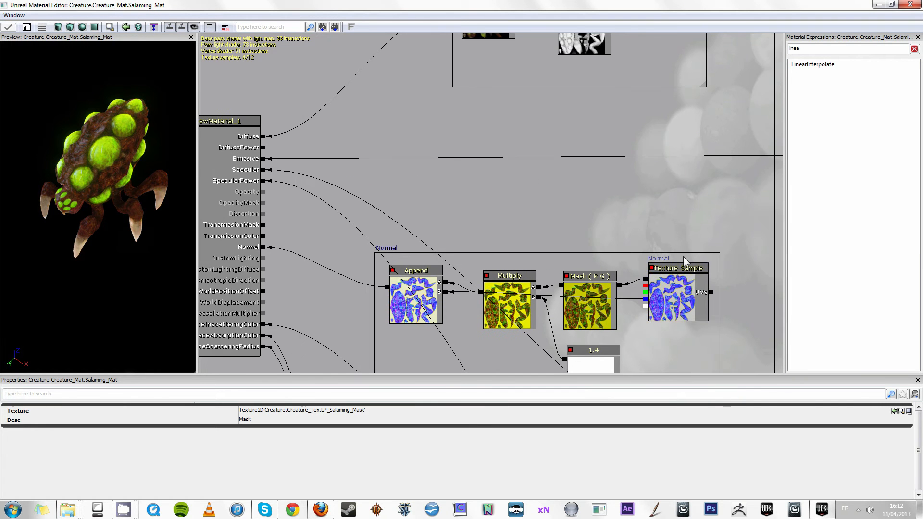
click(710, 308)
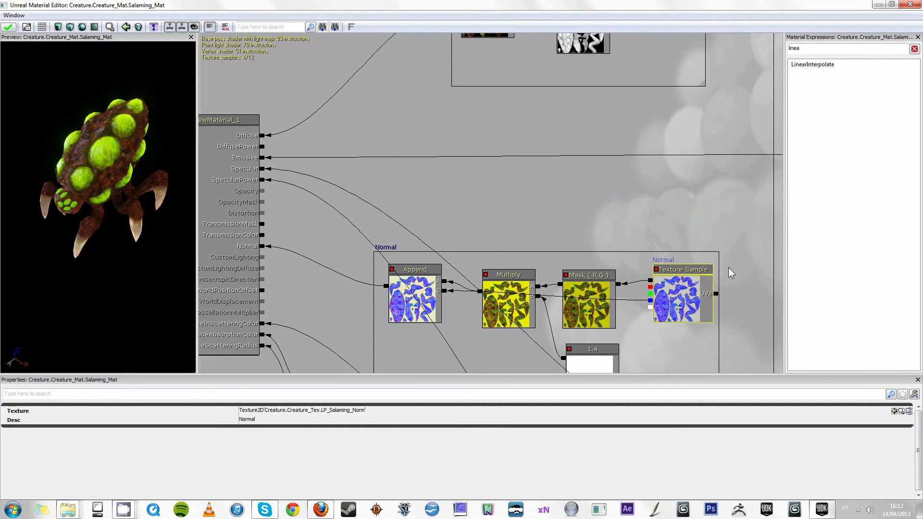
drag(720, 239, 677, 142)
click(559, 276)
mouse_move(559, 274)
mouse_down()
mouse_move(558, 284)
mouse_move(560, 276)
mouse_up()
click(659, 202)
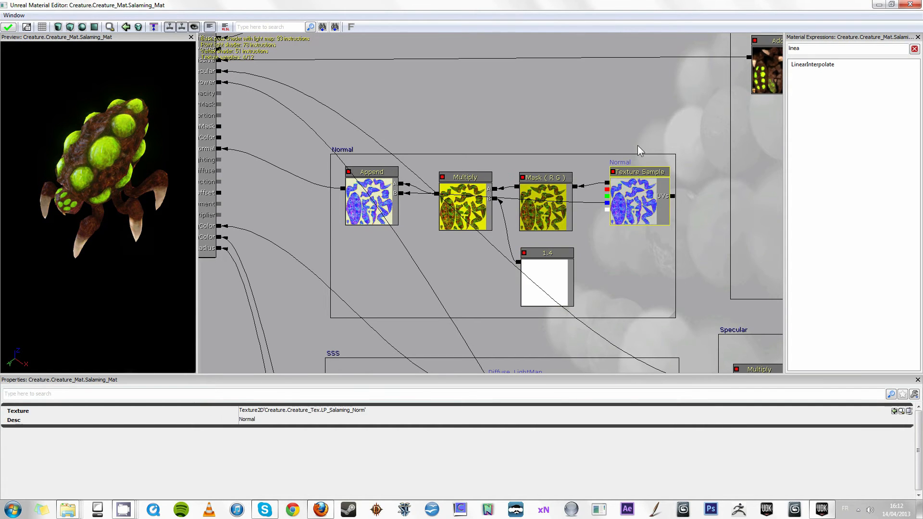
Add a Multiply node above the Normal group and connect the Normal texture sample's RGB output to both its A and B inputs
click(589, 110)
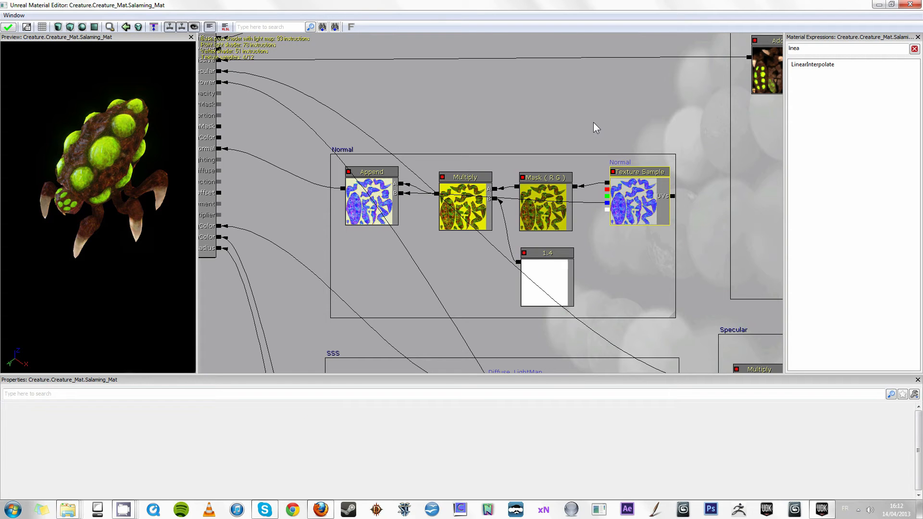
click(598, 120)
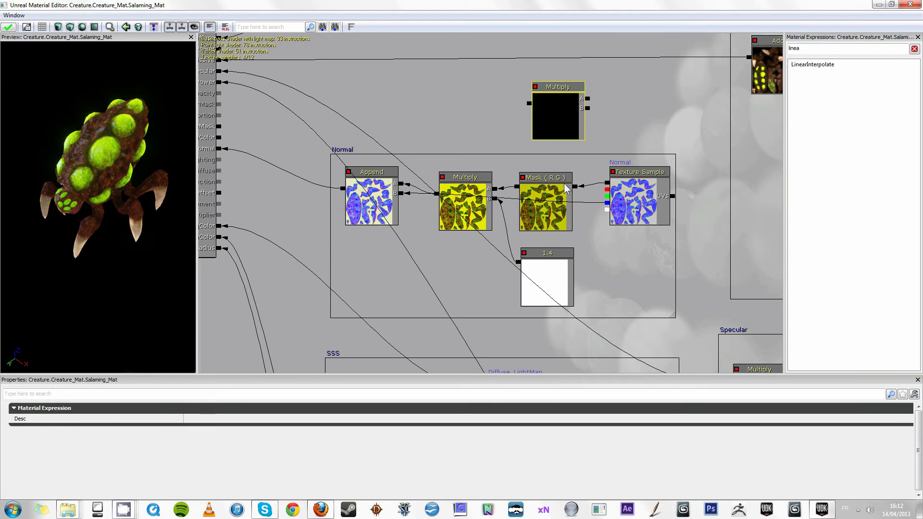
drag(607, 183, 587, 99)
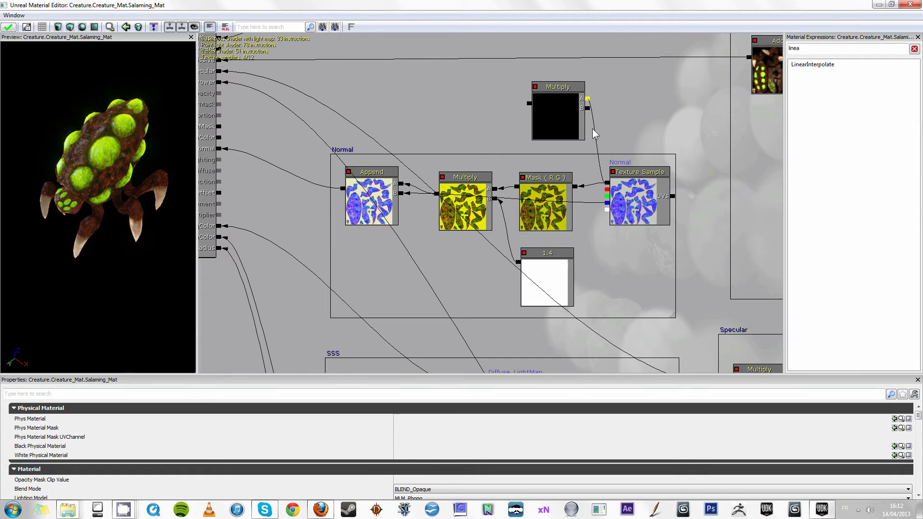
drag(607, 184, 587, 108)
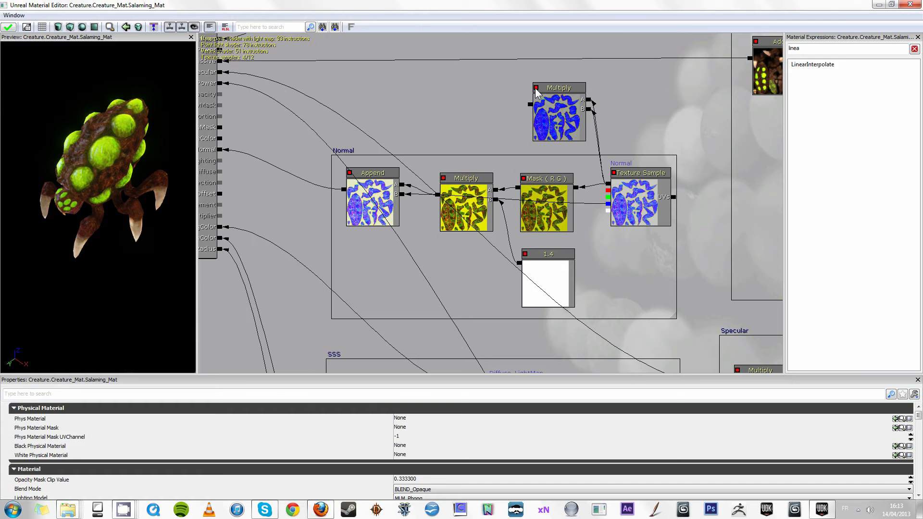
Examine the other groups' nodes, including the SpecPower Lerp and the existing Multiply nodes, in relation to the new Multiply above the Normal group
drag(606, 149, 542, 189)
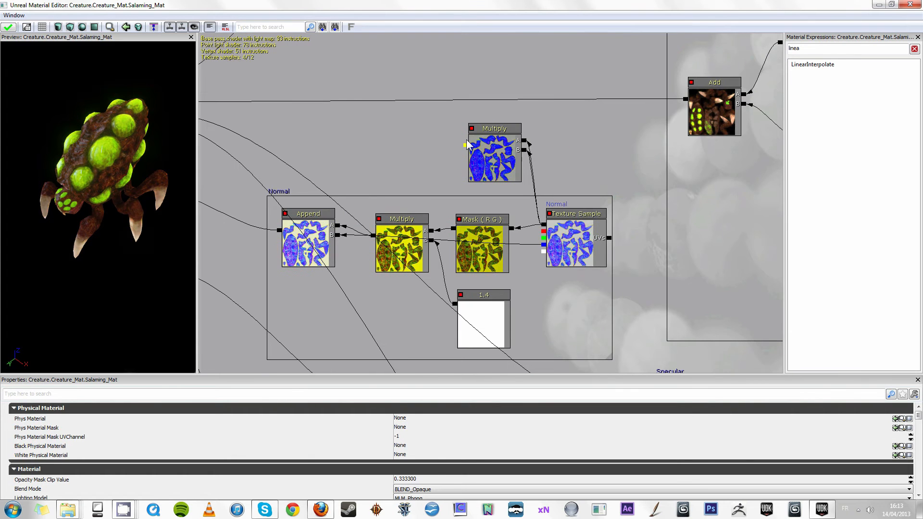
click(516, 171)
drag(471, 129, 706, 220)
drag(555, 239, 312, 158)
click(462, 313)
drag(616, 355, 454, 80)
drag(500, 310, 473, 130)
drag(464, 255, 511, 258)
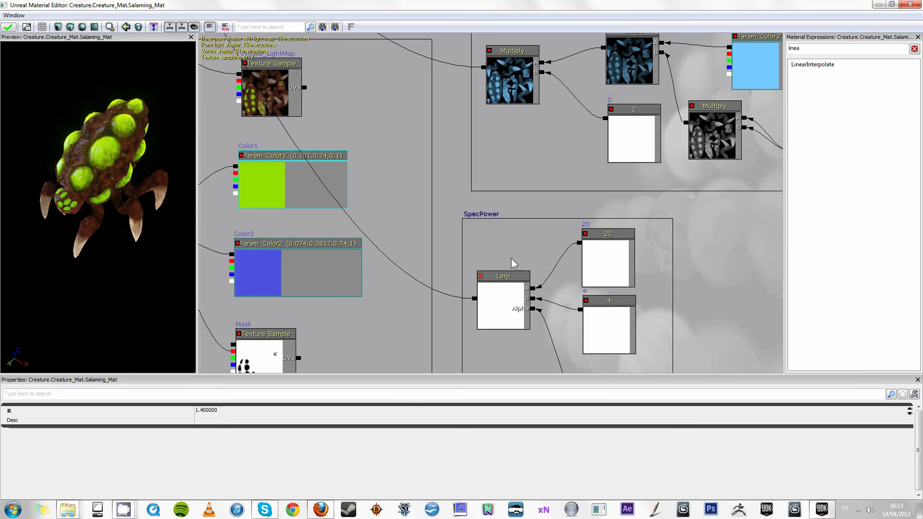
click(508, 304)
drag(471, 220, 610, 339)
drag(575, 164, 595, 294)
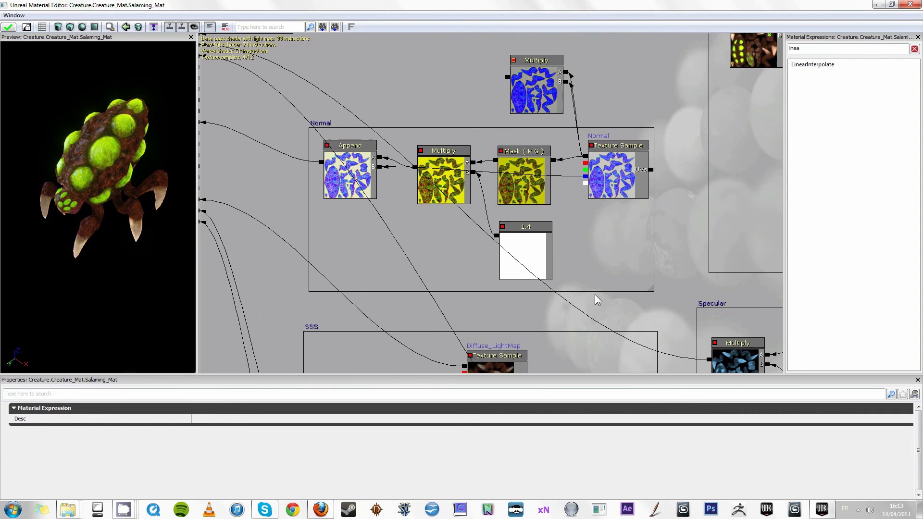
drag(545, 45, 546, 186)
click(521, 135)
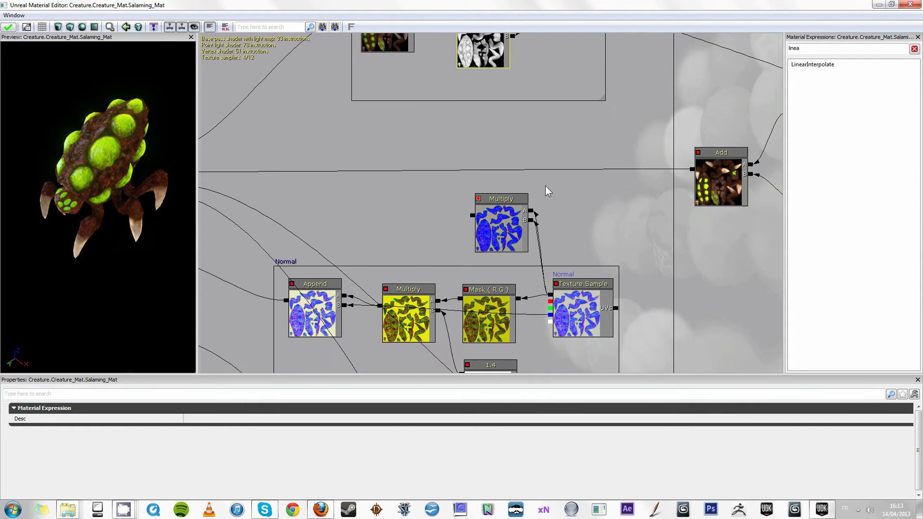
Add a constant feeding the B input of the Multiply above the Normal group and set its value to 2
click(585, 164)
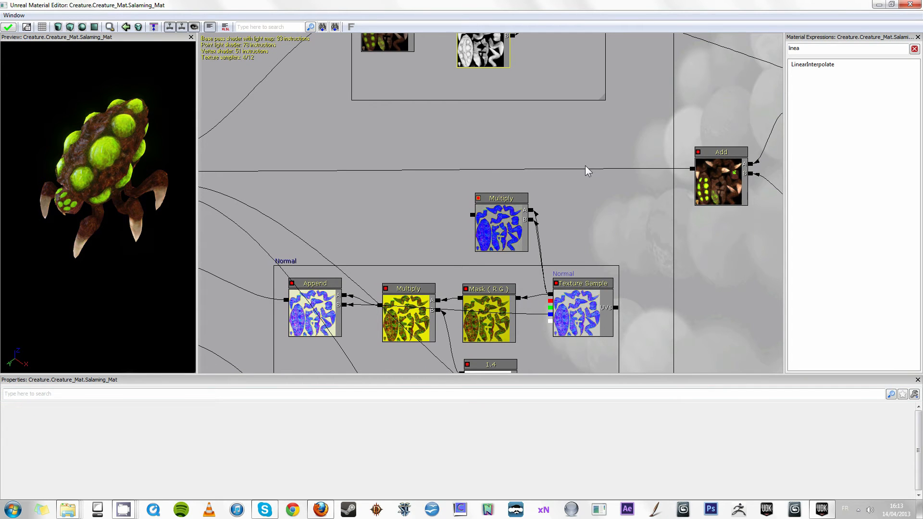
click(586, 171)
drag(586, 176, 530, 219)
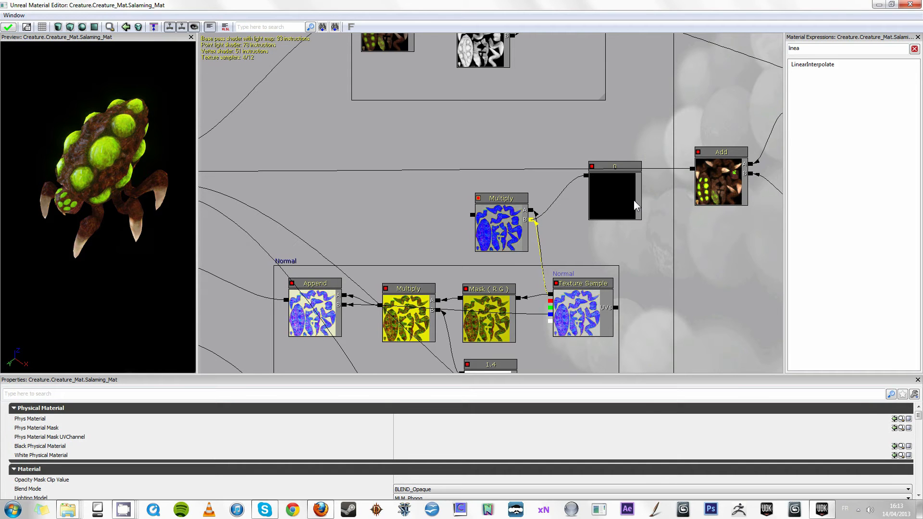
click(479, 202)
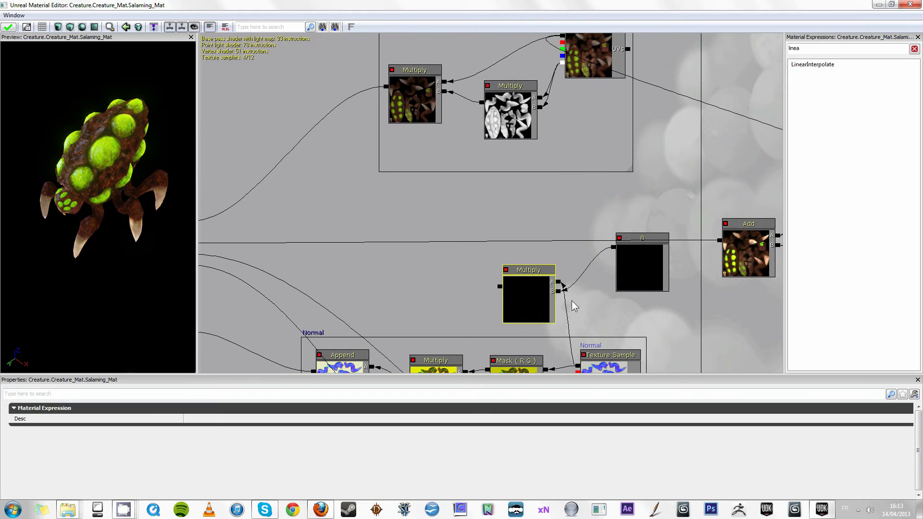
click(595, 205)
click(232, 410)
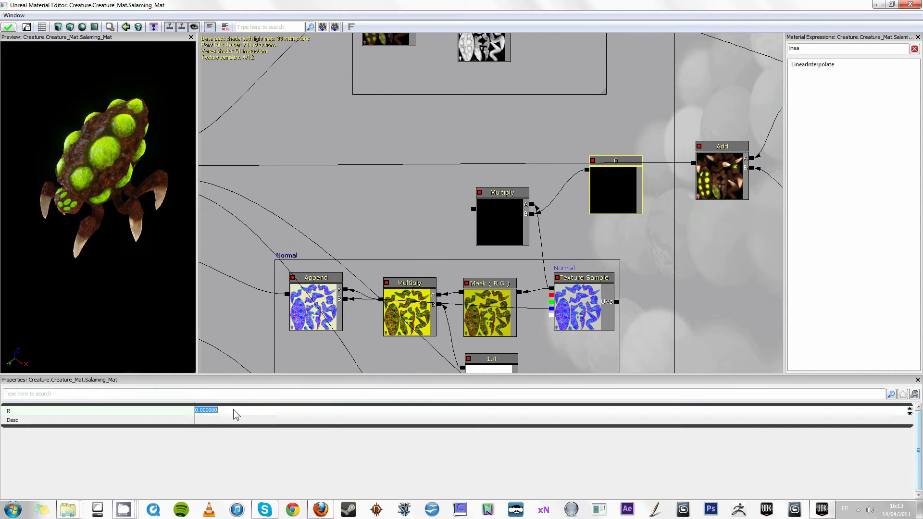
text(2)
key(Return)
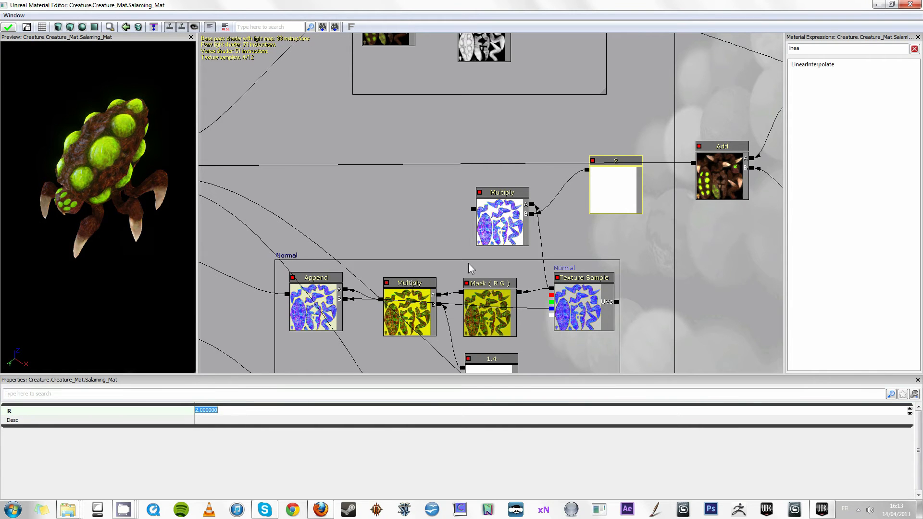
Rearrange the constant 2 and its Multiply node so they sit apart above the Normal group
drag(469, 264, 462, 306)
drag(507, 276, 546, 183)
drag(620, 253, 598, 211)
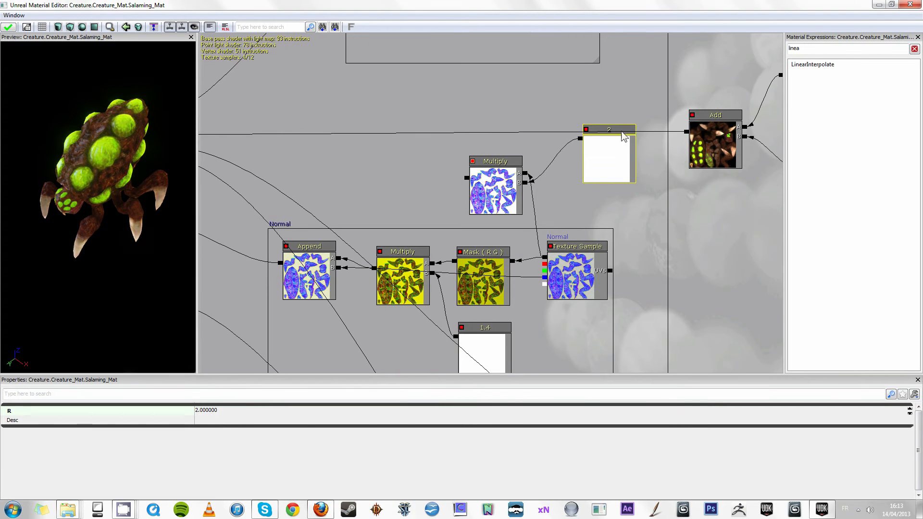
drag(611, 162, 612, 189)
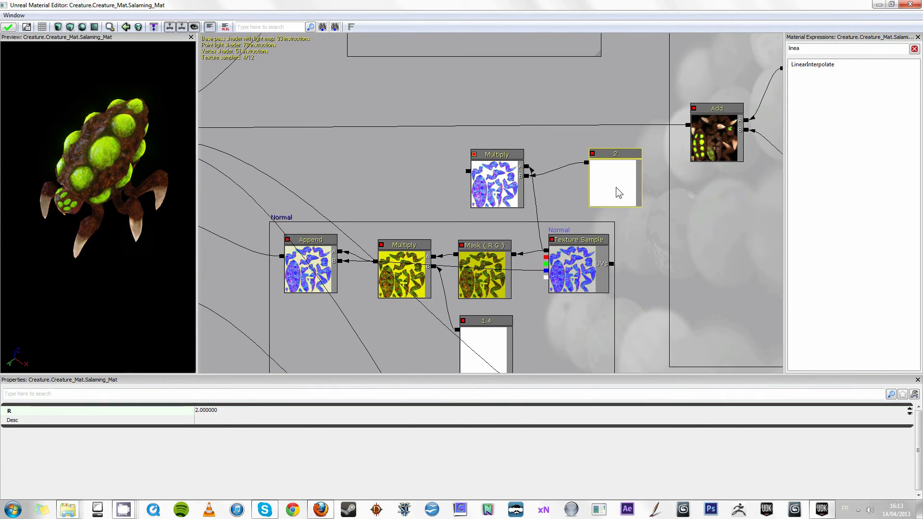
click(519, 190)
ctrl+drag(519, 190, 504, 175)
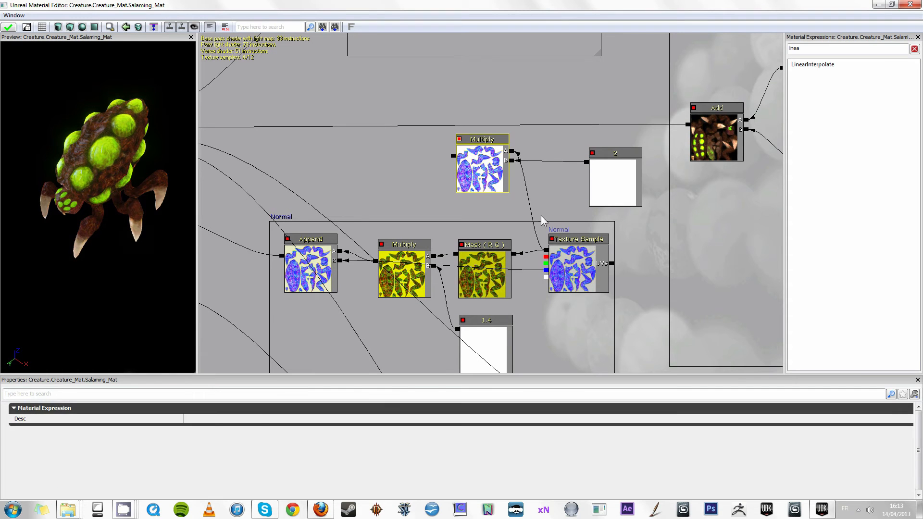
Examine the Normal texture sample's colour channel outputs and the blue channel's link into Append
click(601, 267)
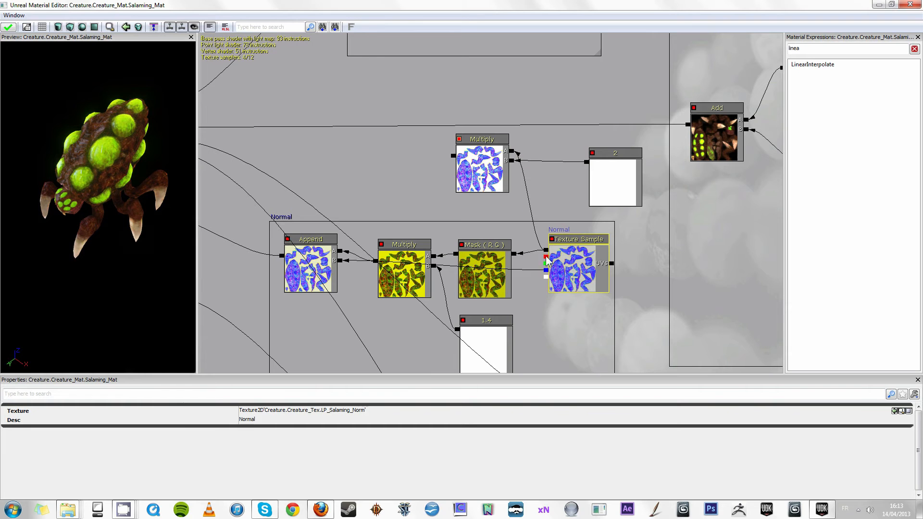
drag(545, 271, 343, 262)
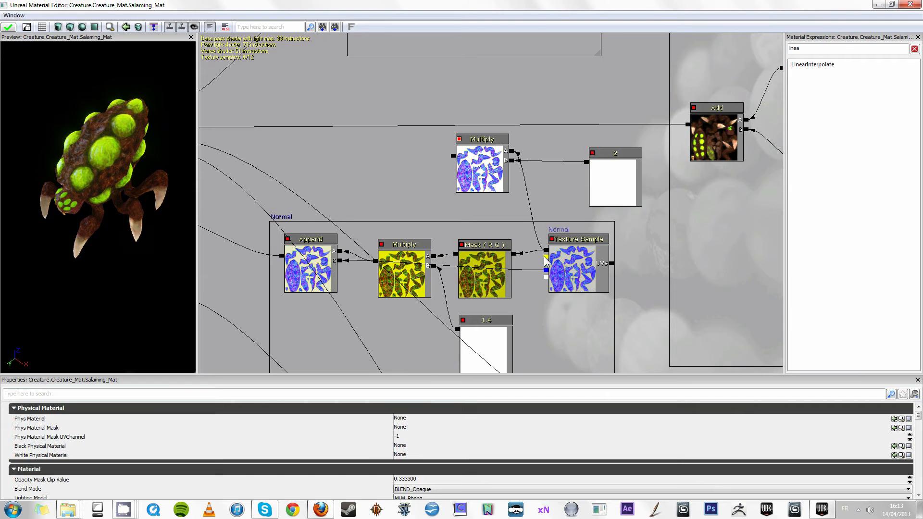
click(580, 266)
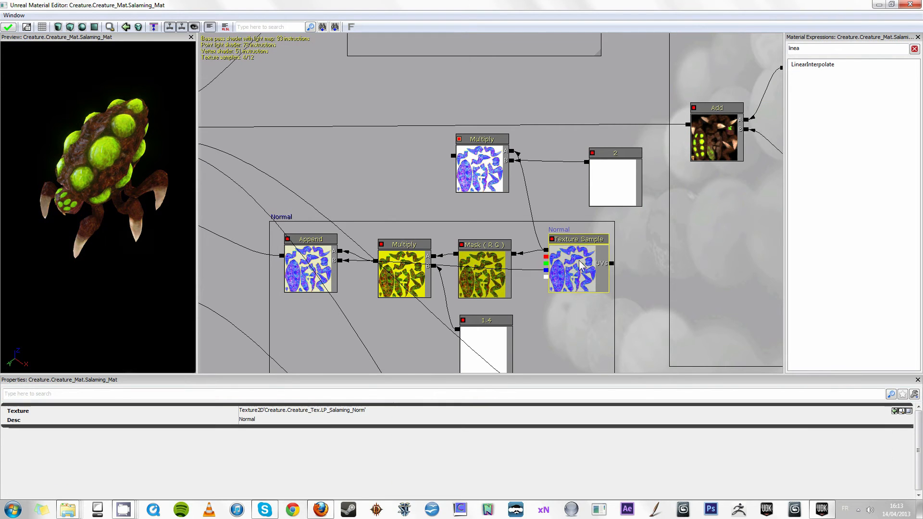
drag(542, 277, 505, 252)
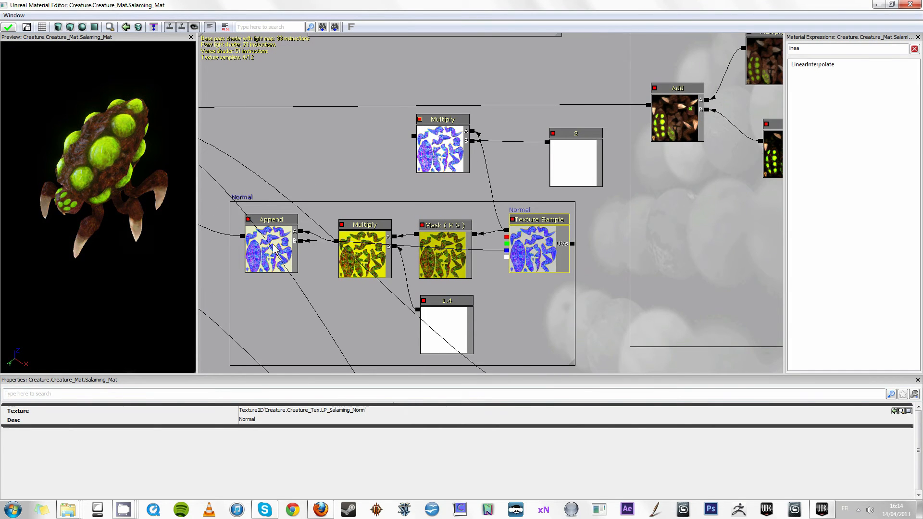
drag(488, 300, 567, 266)
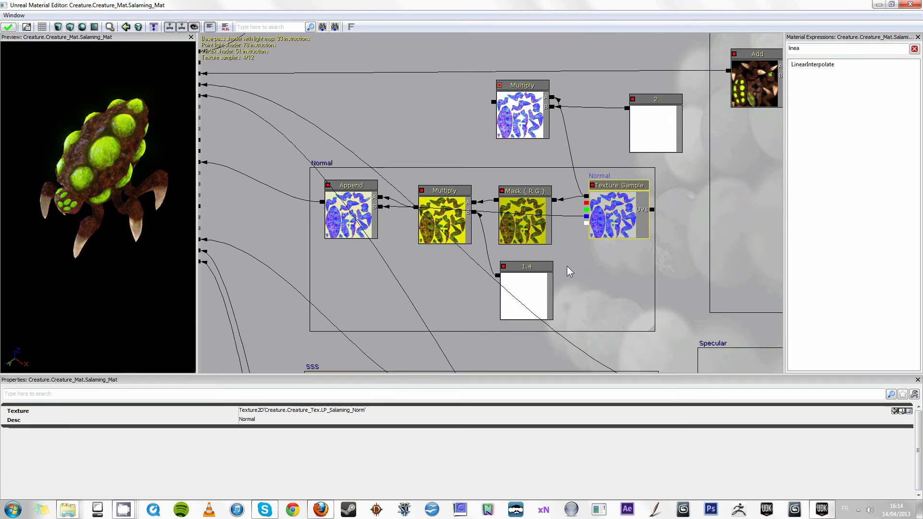
Place a ComponentMask above the Normal group, found by searching the material expressions for "mask", and delete it
click(541, 223)
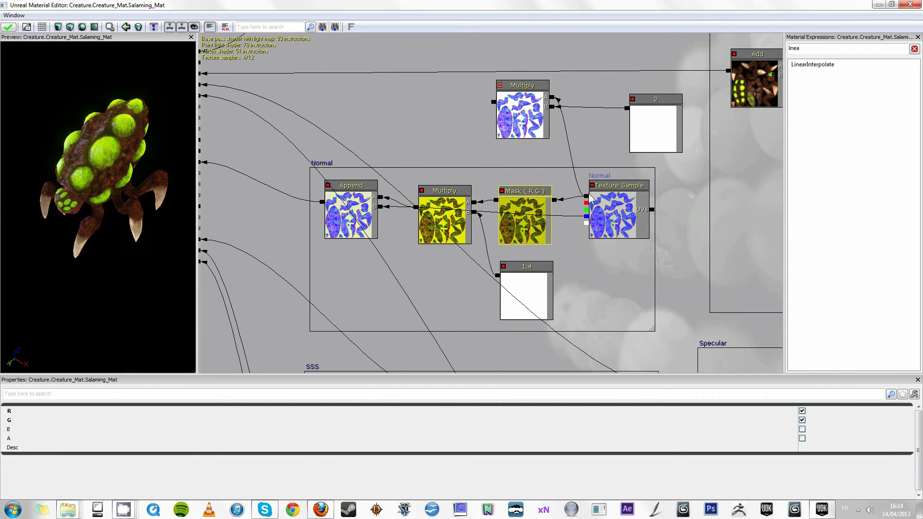
double_click(808, 51)
text(mask)
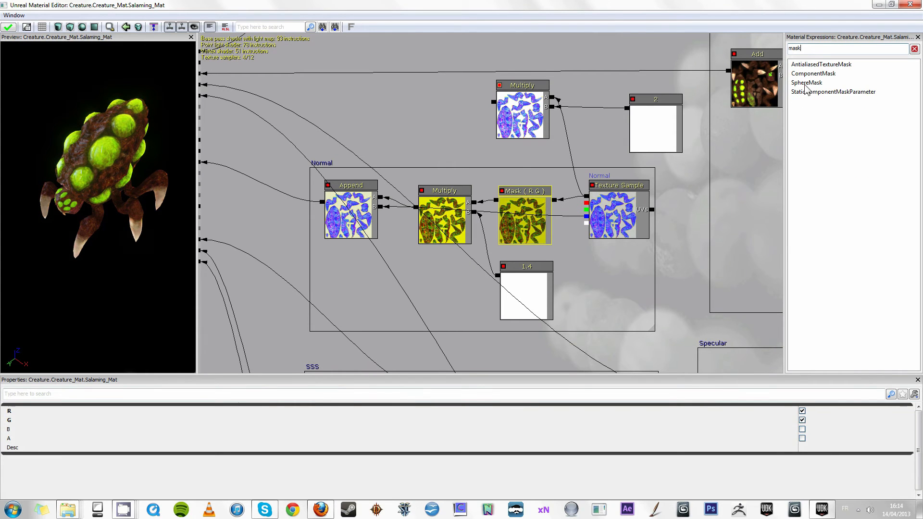
drag(822, 74, 703, 114)
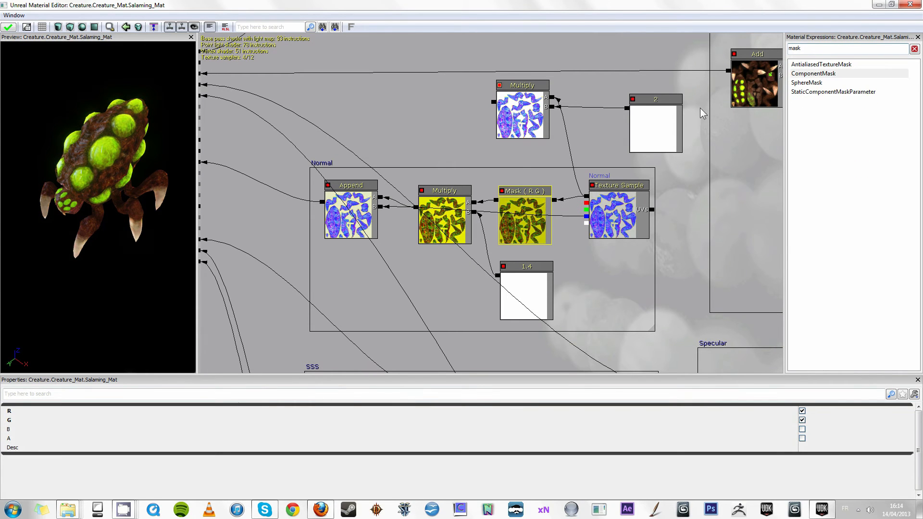
drag(466, 138, 383, 126)
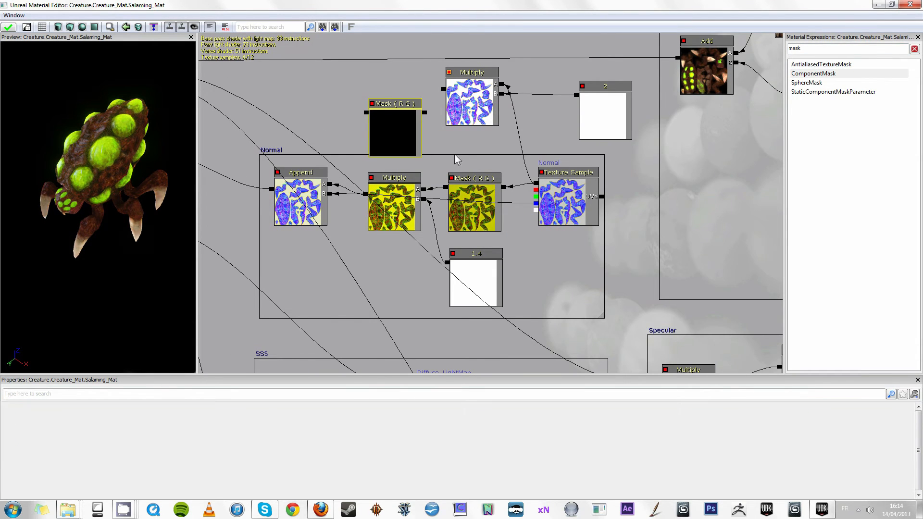
key(Delete)
Enable the B channel on the Normal group's Mask node fed by the Normal texture, and turn that channel back off
click(542, 201)
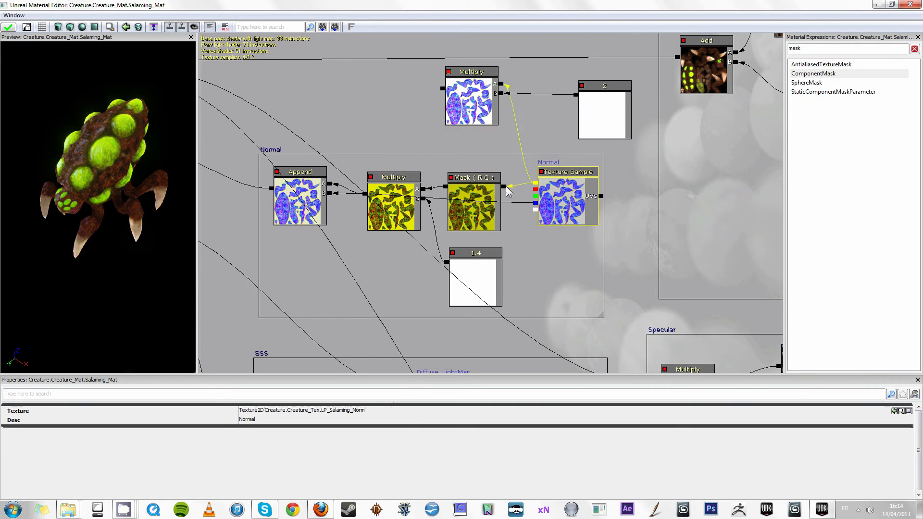
click(482, 194)
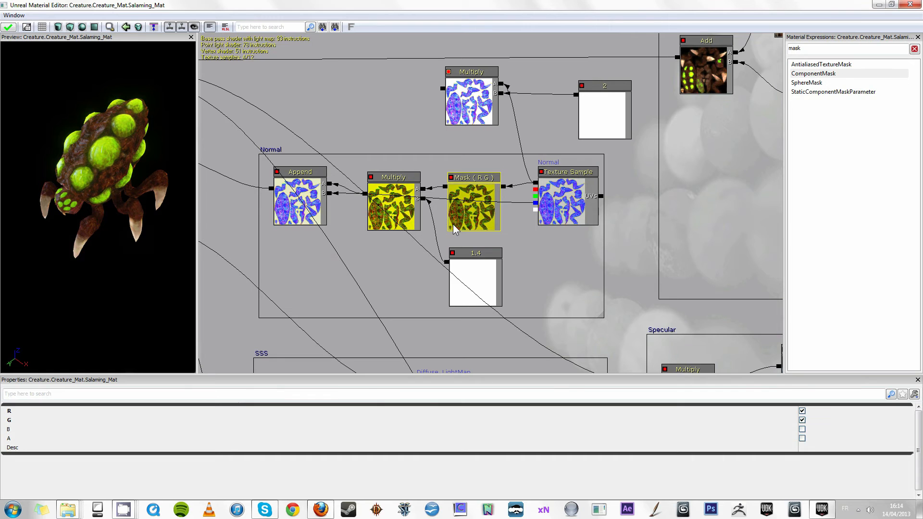
click(475, 212)
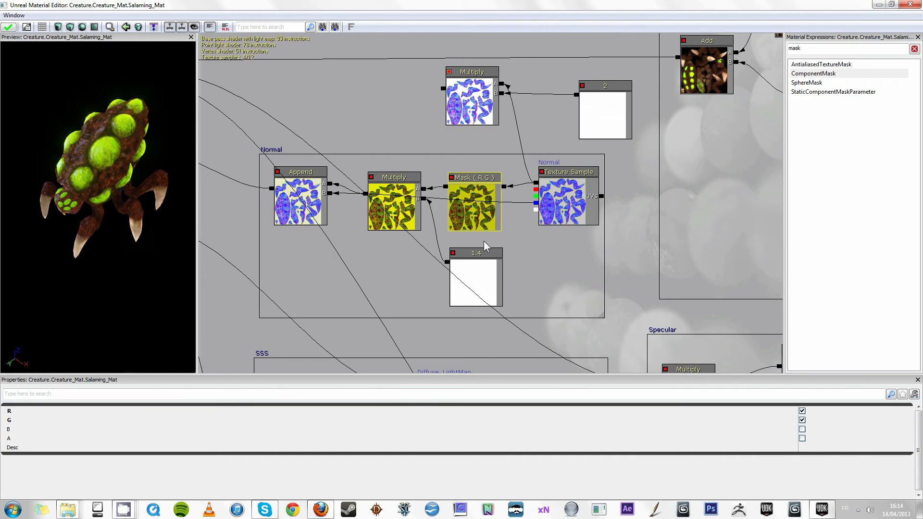
click(478, 200)
ctrl+drag(478, 199, 481, 201)
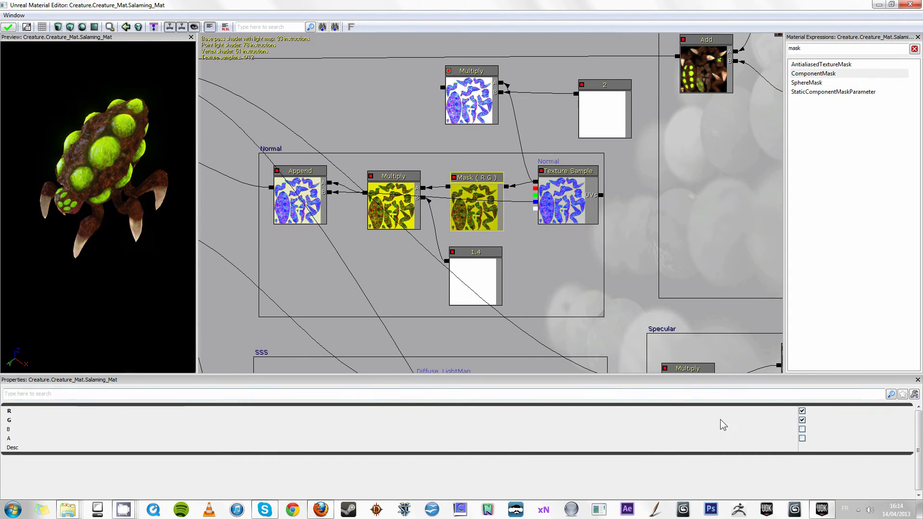
click(802, 430)
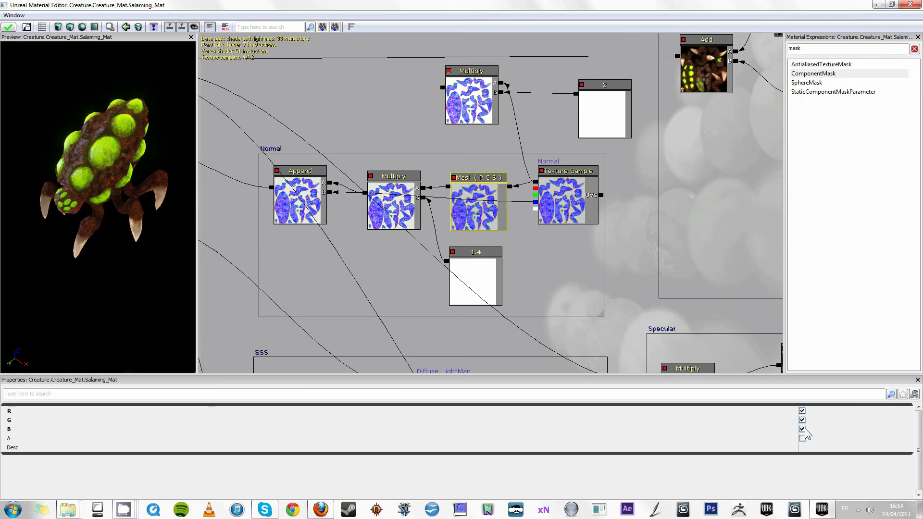
click(802, 429)
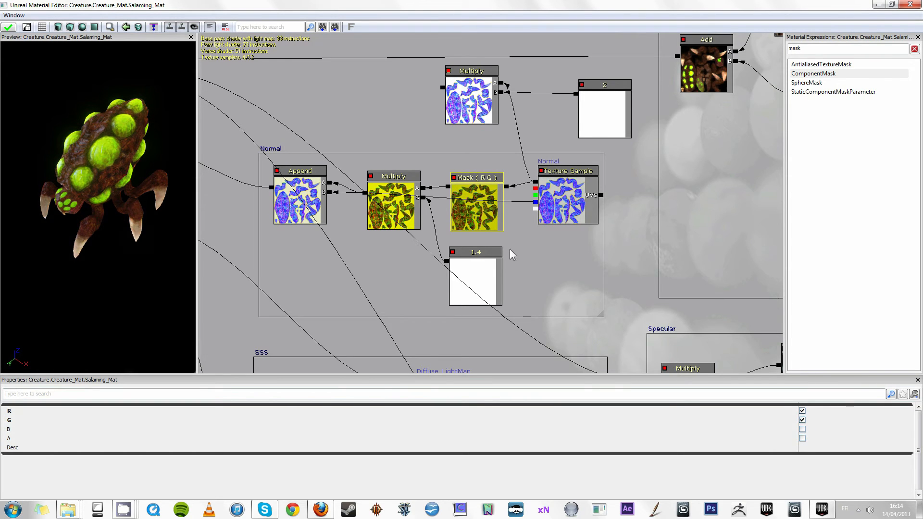
Trace the Normal group's chain from the texture sample through Mask (R G) into Multiply
click(572, 210)
click(489, 200)
click(399, 187)
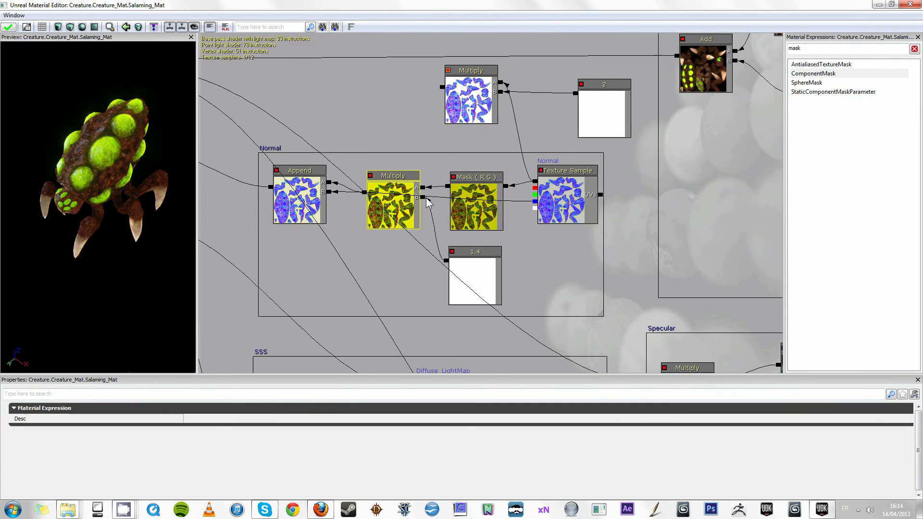
click(480, 191)
Shift the 1.4 constant slightly away from Mask (R G) and move the Multiply node up within the Normal group
click(471, 271)
drag(474, 272, 497, 277)
drag(479, 231, 621, 241)
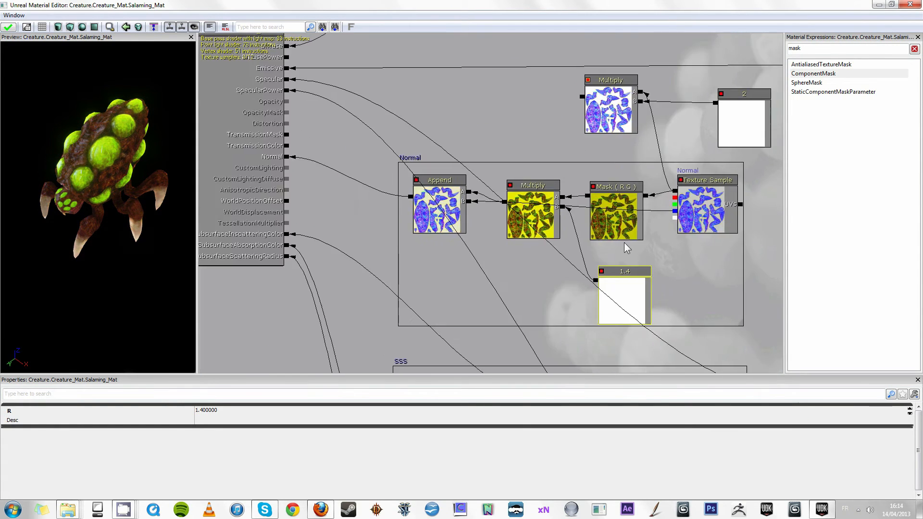
click(543, 220)
mouse_move(541, 233)
mouse_down()
mouse_move(556, 212)
mouse_move(545, 219)
mouse_up()
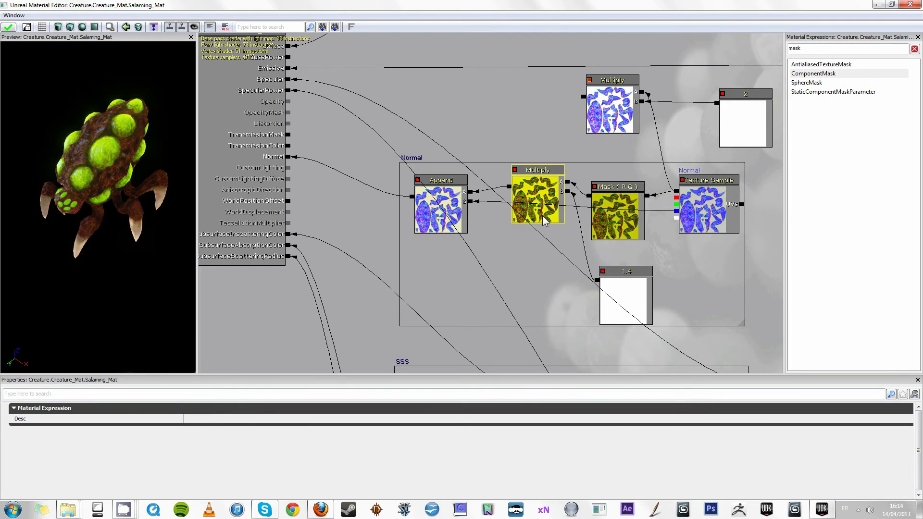
Place an AppendVector node above the Normal group, found by searching the material expressions for "append", and delete it
click(449, 210)
click(862, 49)
double_click(848, 50)
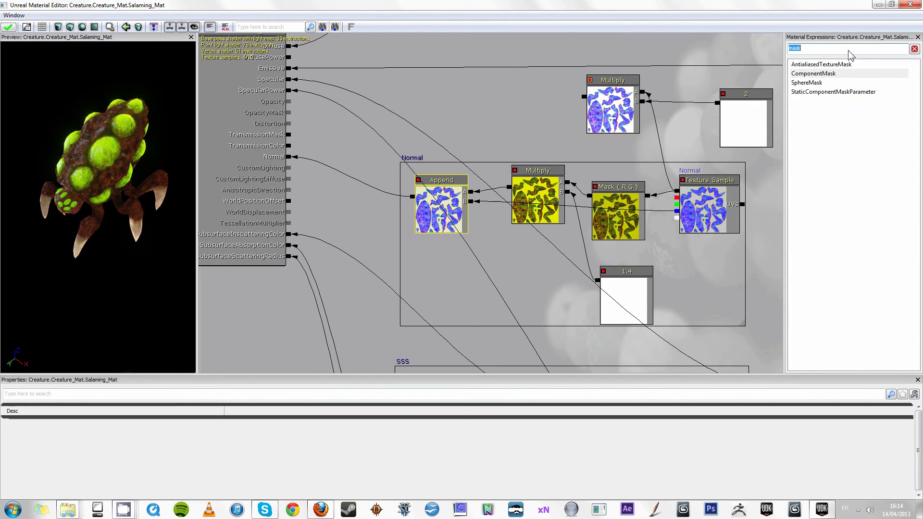
text(append)
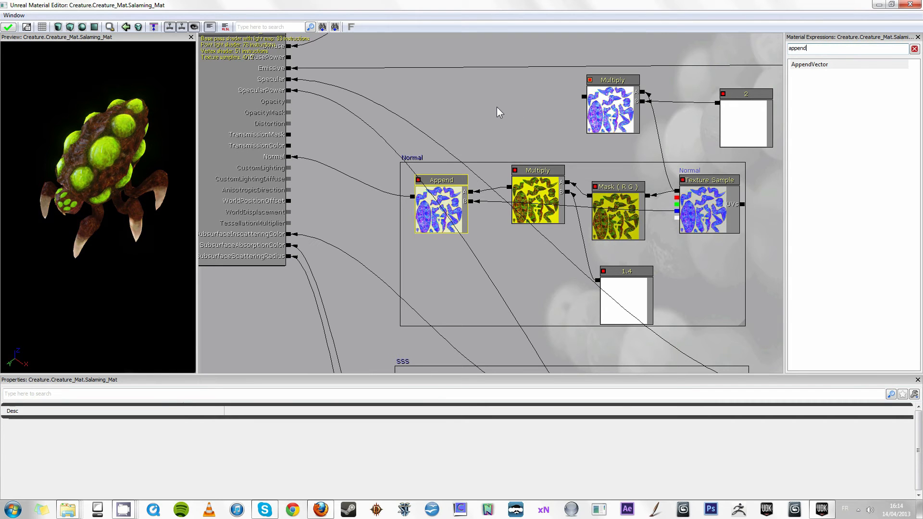
drag(809, 64, 560, 165)
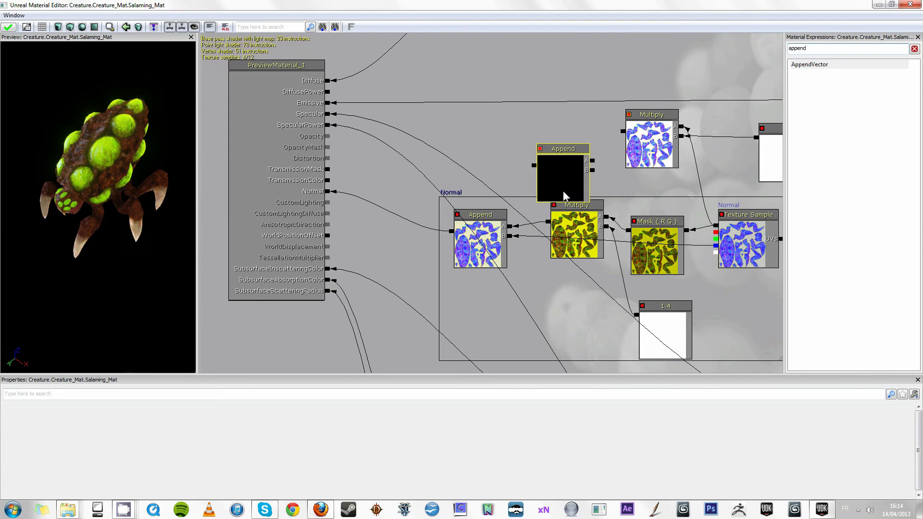
key(Delete)
Trace how the Multiply result and the Normal texture's blue channel feed the Append node
click(564, 217)
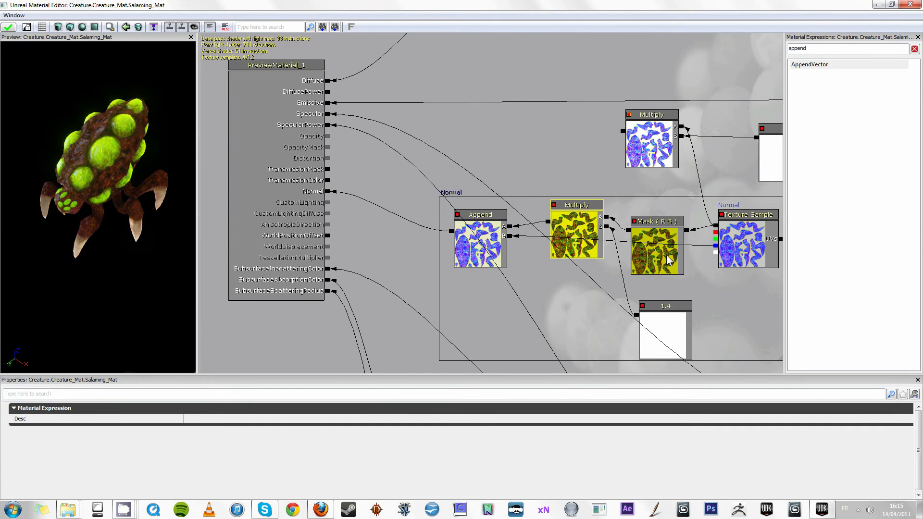
drag(716, 246, 513, 235)
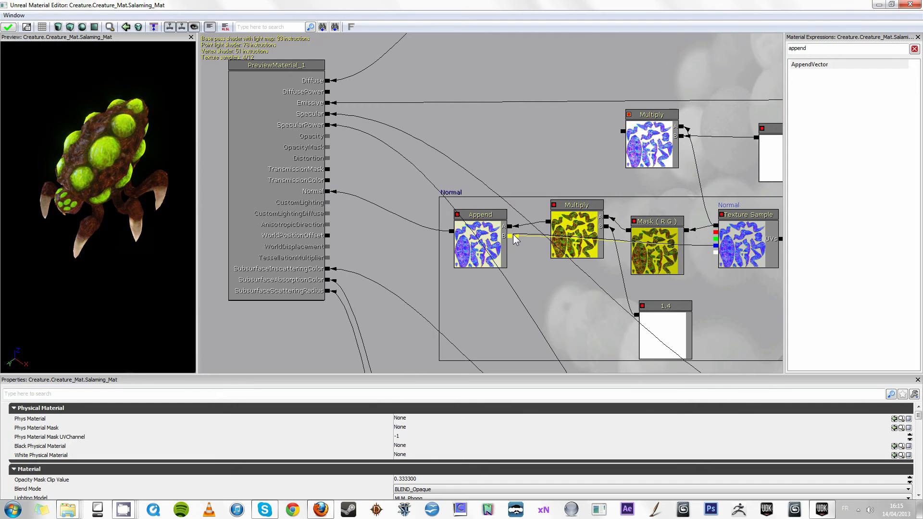
click(478, 243)
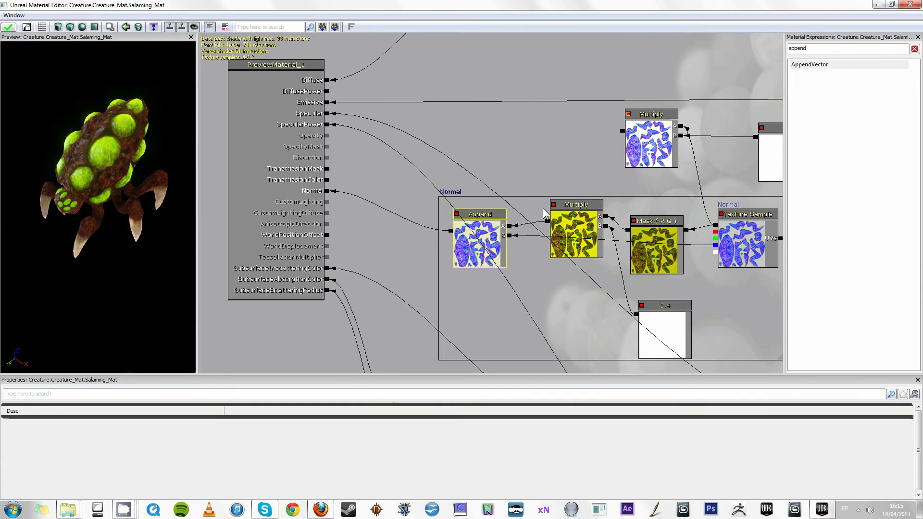
Wire the Normal texture sample directly into the material's Normal input, apply the change and examine the creature in the level viewport
drag(547, 220, 328, 192)
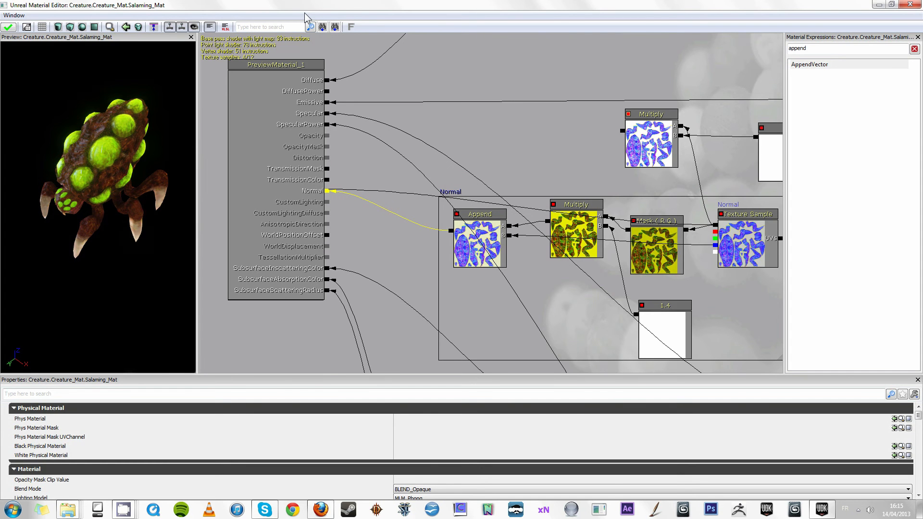
double_click(339, 6)
drag(381, 9, 800, 82)
click(565, 107)
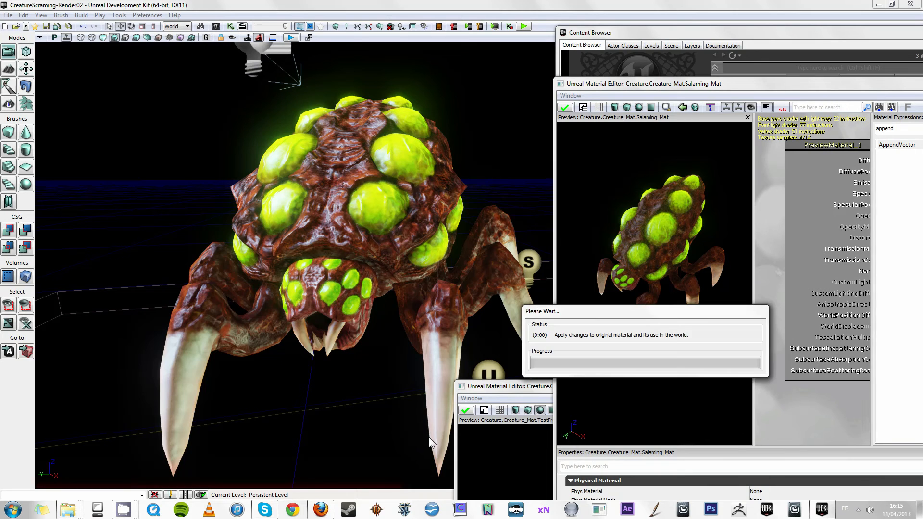
drag(388, 341, 699, 128)
Reconnect the Append node to the material's Normal input and apply the change to the creature
double_click(703, 85)
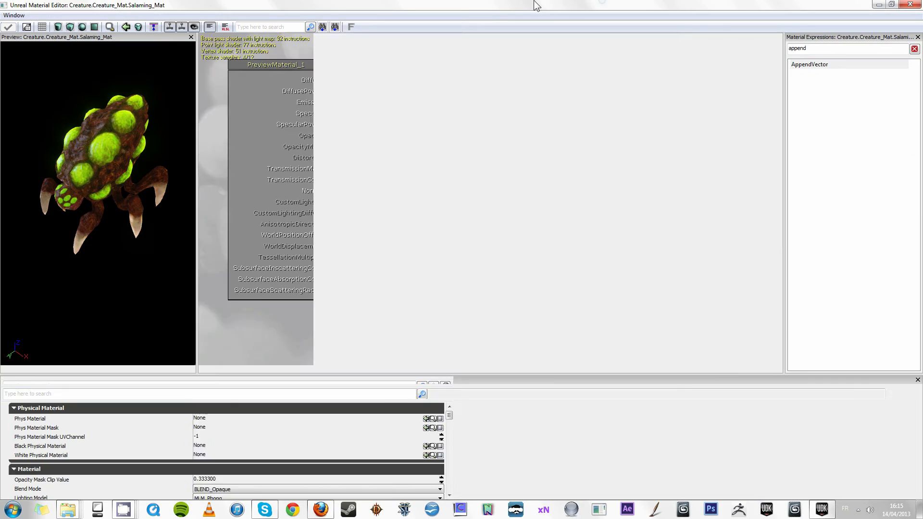
drag(450, 231, 331, 192)
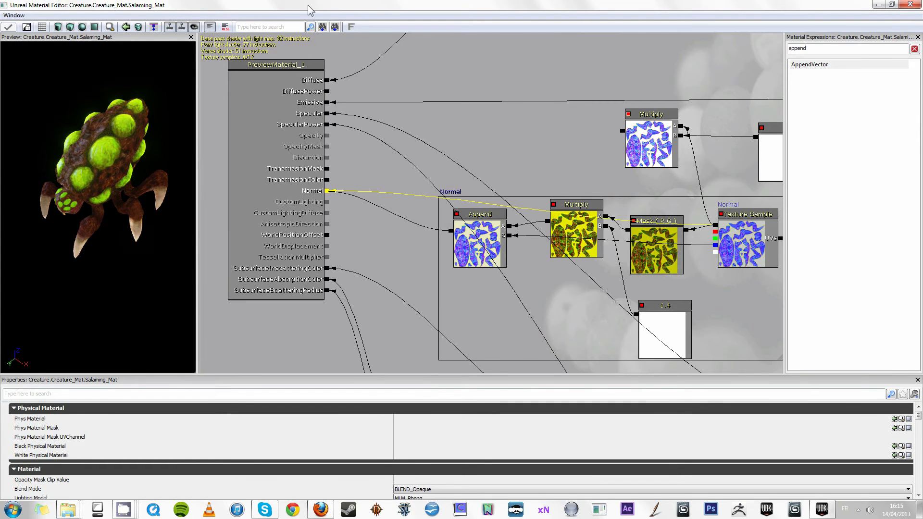
double_click(342, 10)
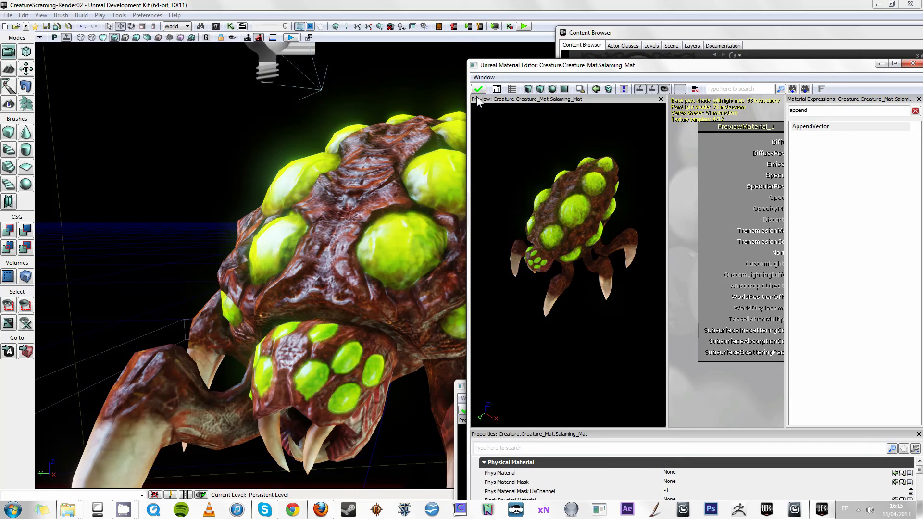
click(478, 89)
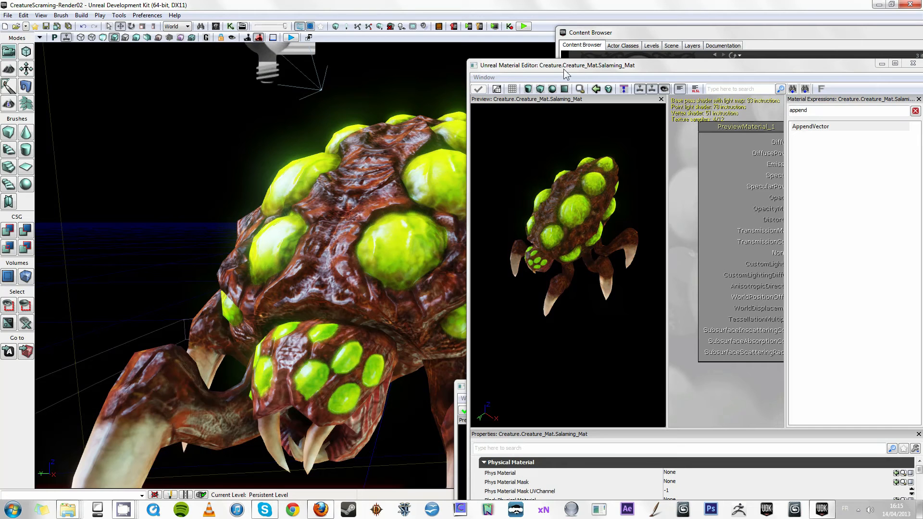
Return to the full-size material graph and look over its node groups, from the diffuse nodes down to the SSS comment
drag(596, 64, 541, 150)
double_click(541, 150)
drag(580, 281, 528, 171)
scroll(529, 172, down, 2)
drag(631, 288, 629, 165)
click(411, 150)
drag(406, 142, 418, 241)
drag(291, 154, 361, 323)
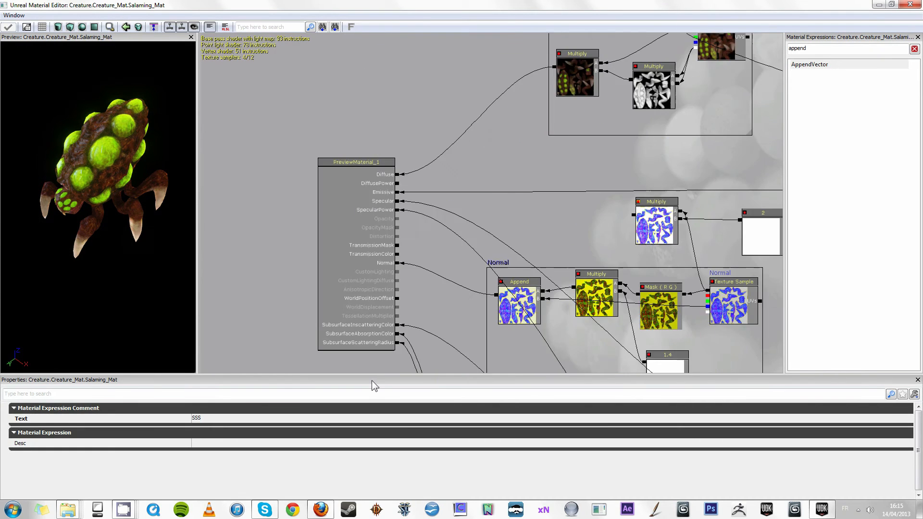
Inspect the SSS group's Diffuse_LightMap texture sample and its link to SubsurfaceInscatteringColor
scroll(371, 347, up, 1)
drag(426, 248, 238, 35)
click(515, 255)
drag(370, 252, 566, 292)
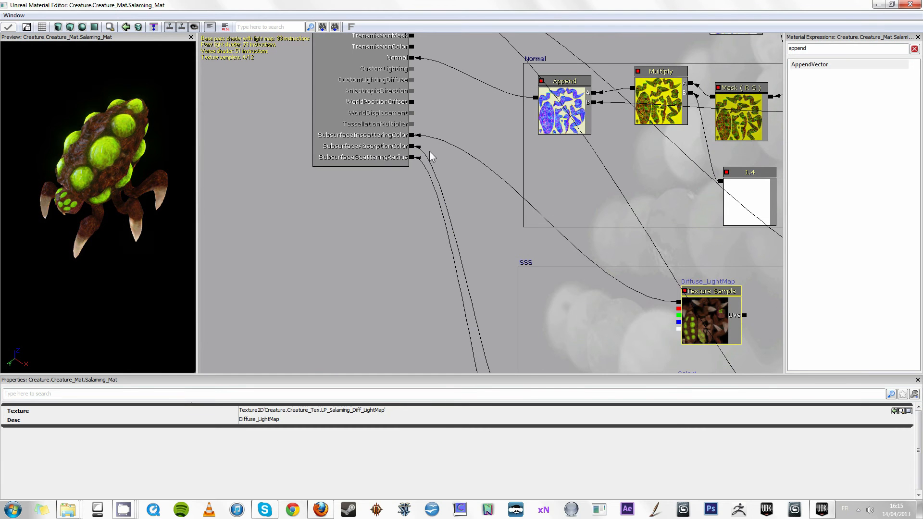
Inspect the SSS group's Color1 and Color2 parameters, the Mask texture and the Lerp that blends them
drag(474, 233, 382, 66)
click(619, 246)
click(463, 295)
click(619, 235)
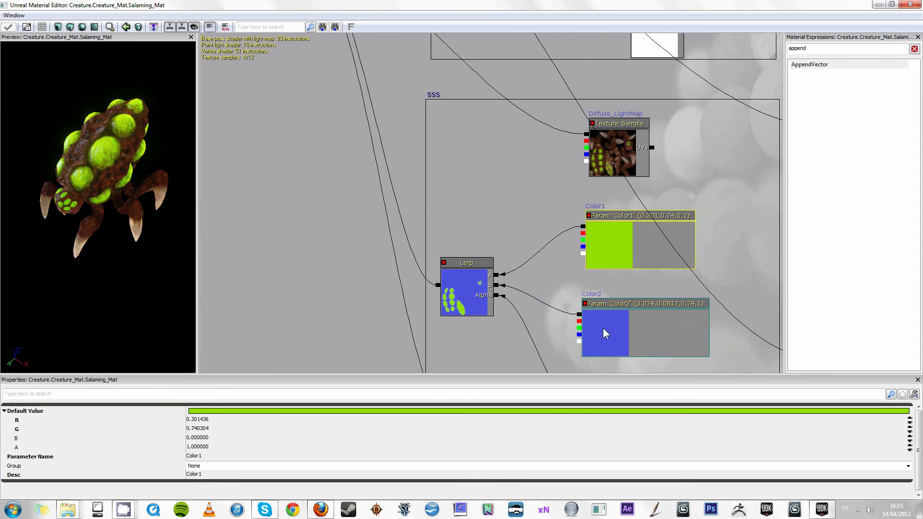
click(607, 330)
drag(529, 270, 528, 181)
click(595, 284)
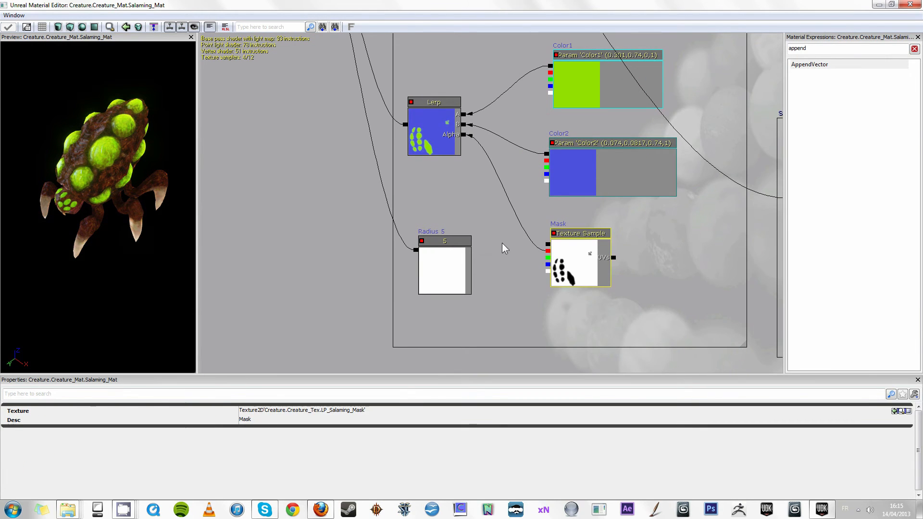
click(426, 143)
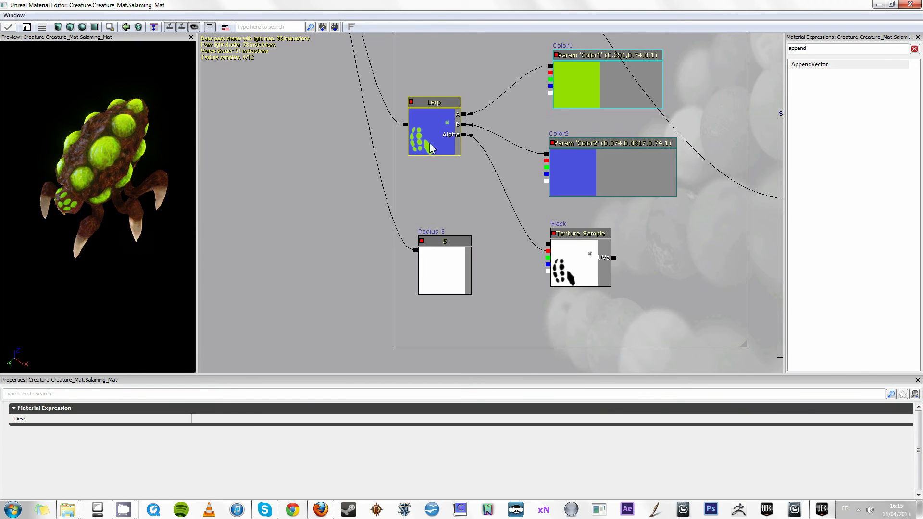
Examine the creature's skin and green bulbs up close and from above in the material preview
scroll(151, 188, up, 8)
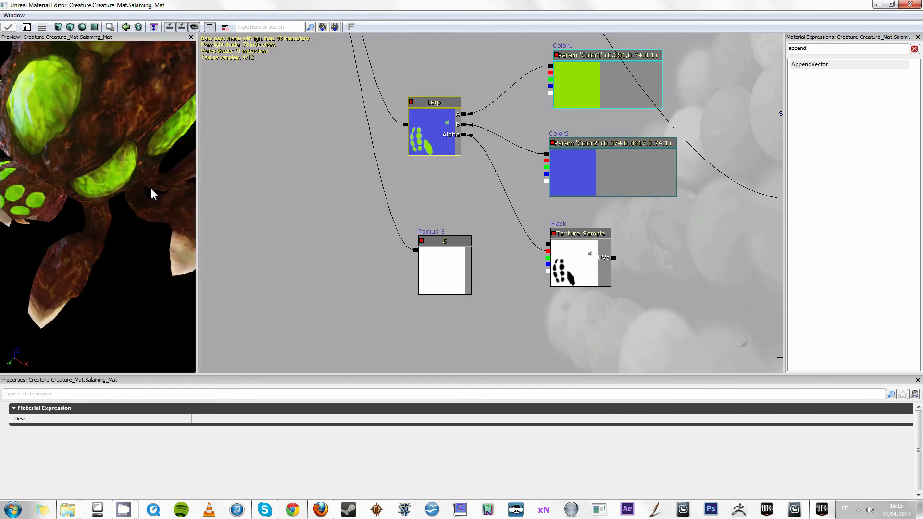
scroll(161, 196, down, 10)
scroll(158, 199, up, 4)
drag(61, 205, 125, 192)
Trace the SubsurfaceAbsorptionColor and SubsurfaceScatteringRadius links down to the Lerp and the Radius 5 constant
drag(432, 199, 592, 374)
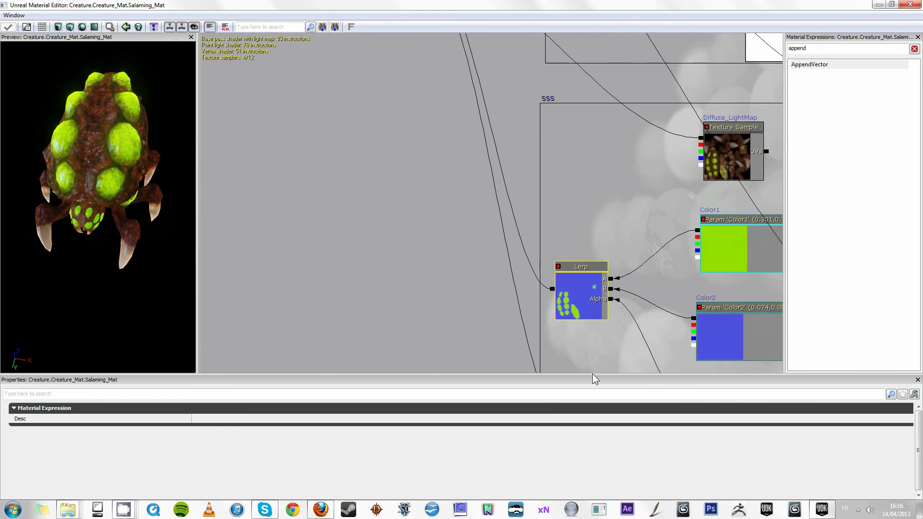
drag(474, 212, 489, 237)
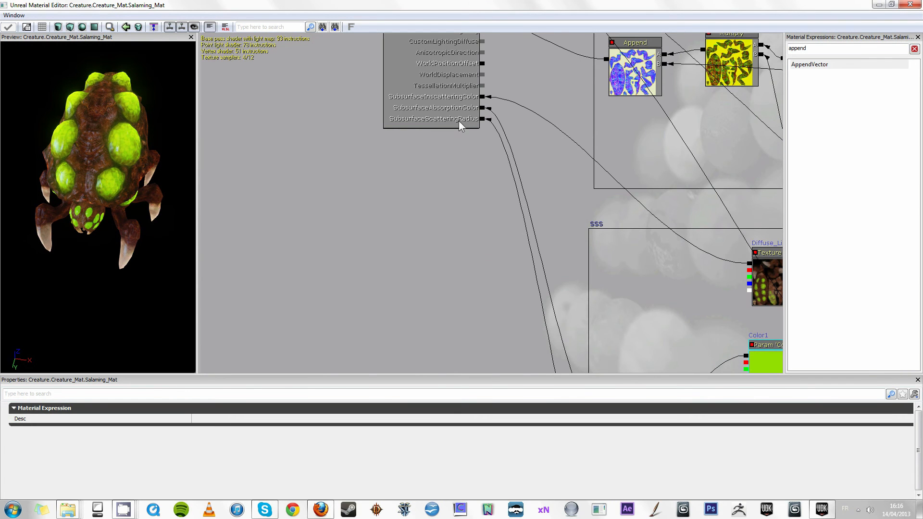
drag(577, 270, 488, 41)
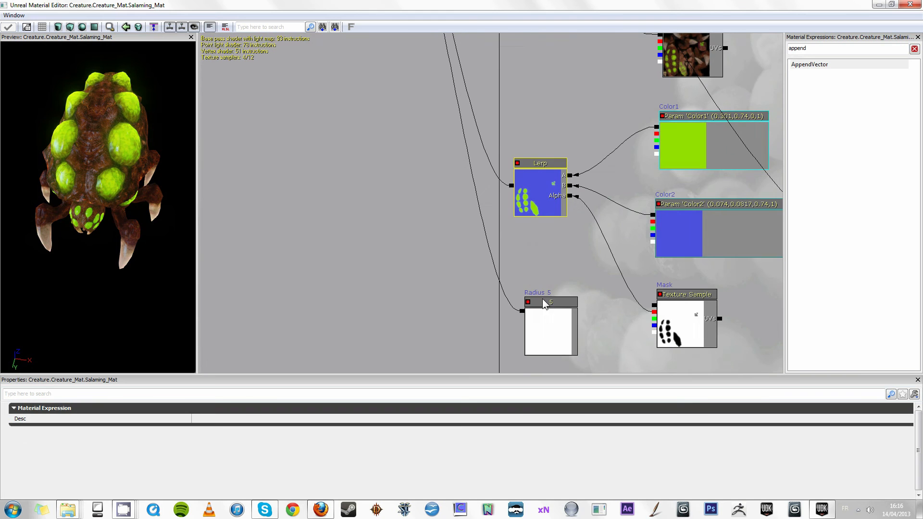
click(546, 329)
Set the Radius 5 constant's R value to 20, apply the change and examine the creature in the level viewport
drag(432, 5, 649, 47)
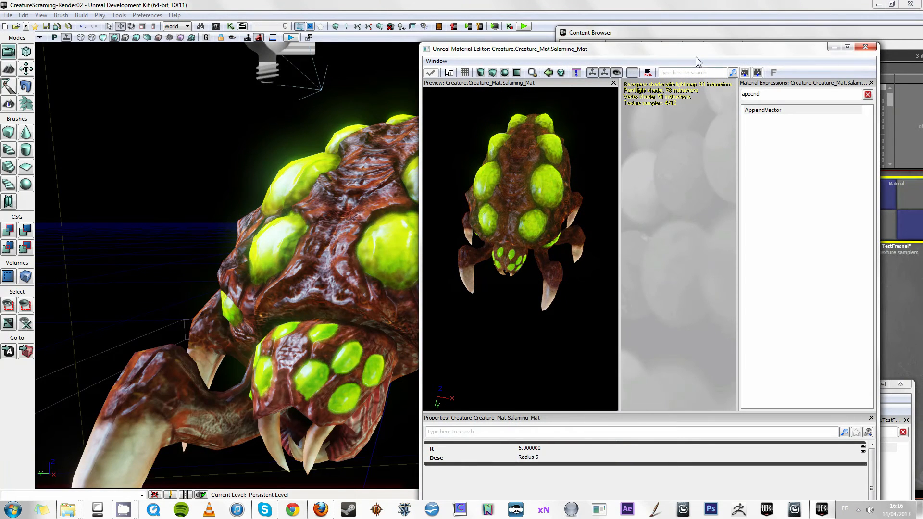
drag(669, 50, 668, 0)
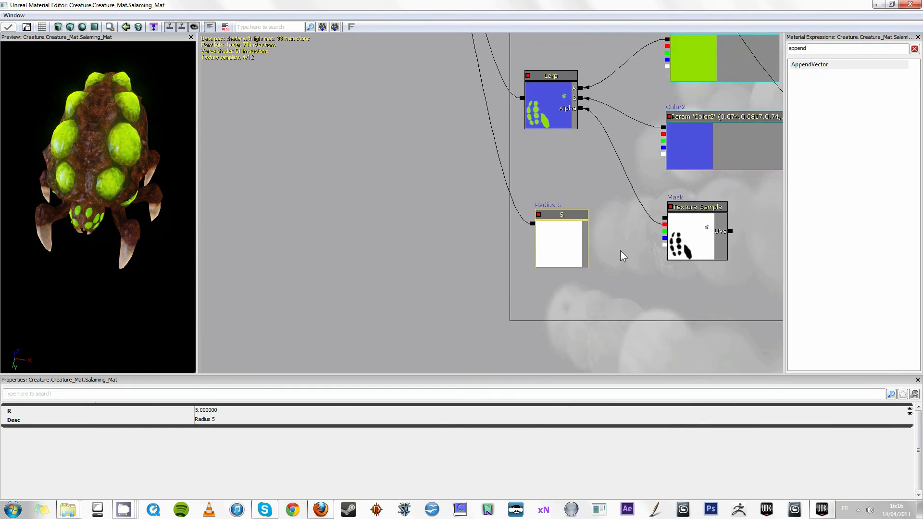
click(254, 409)
text(20)
key(Return)
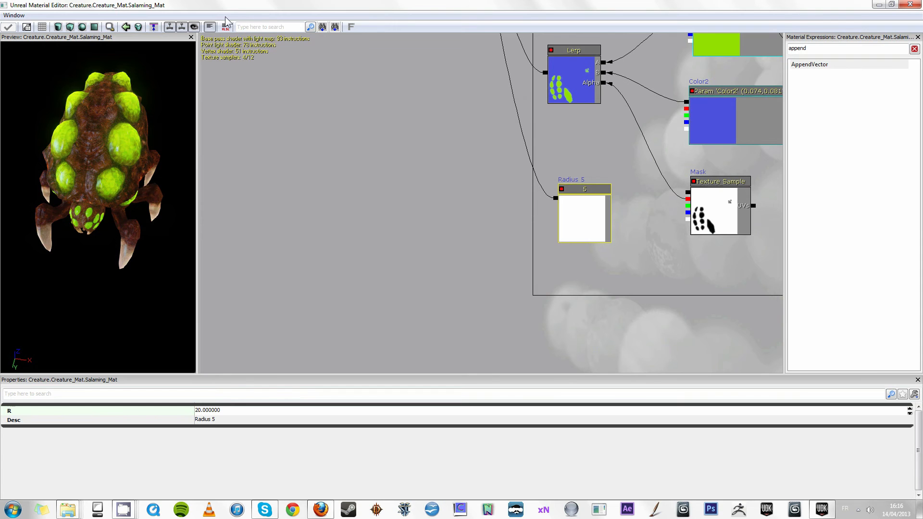
drag(235, 5, 757, 168)
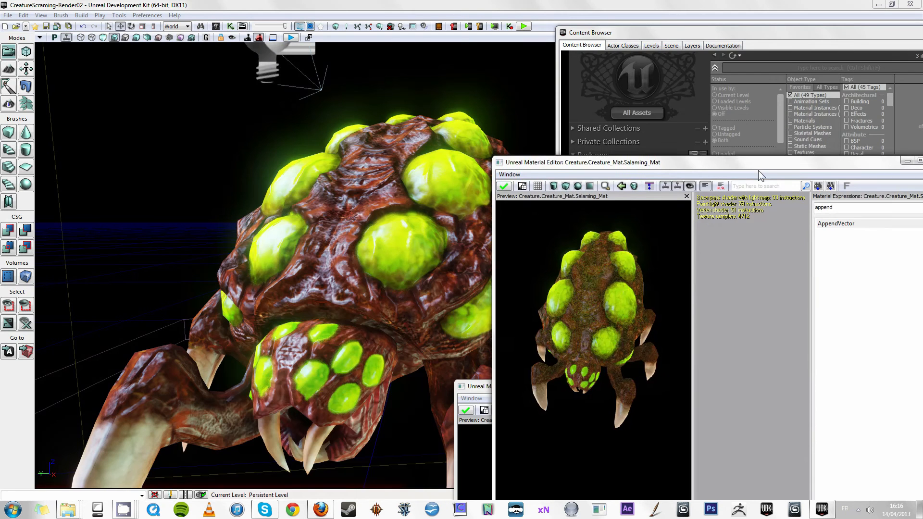
click(505, 187)
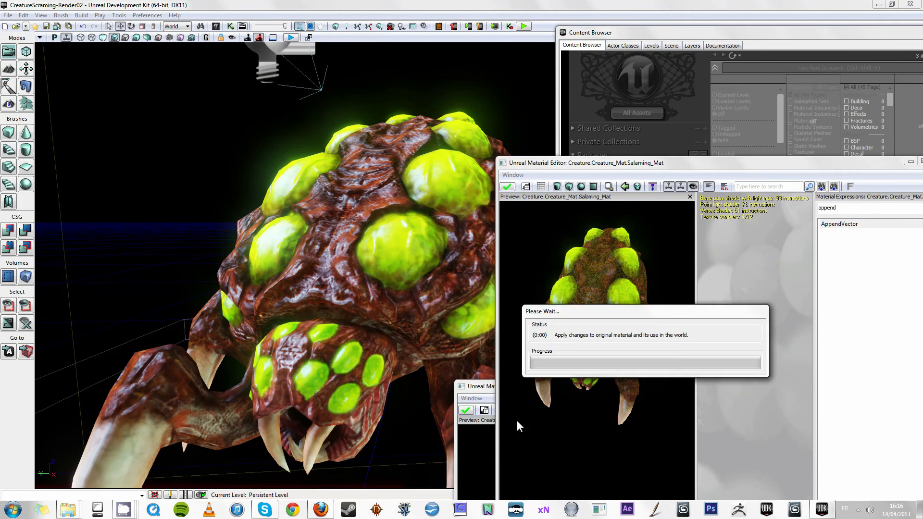
right_drag(390, 309, 409, 313)
mouse_move(409, 313)
mouse_down()
mouse_move(426, 355)
mouse_move(433, 451)
mouse_move(392, 310)
mouse_up()
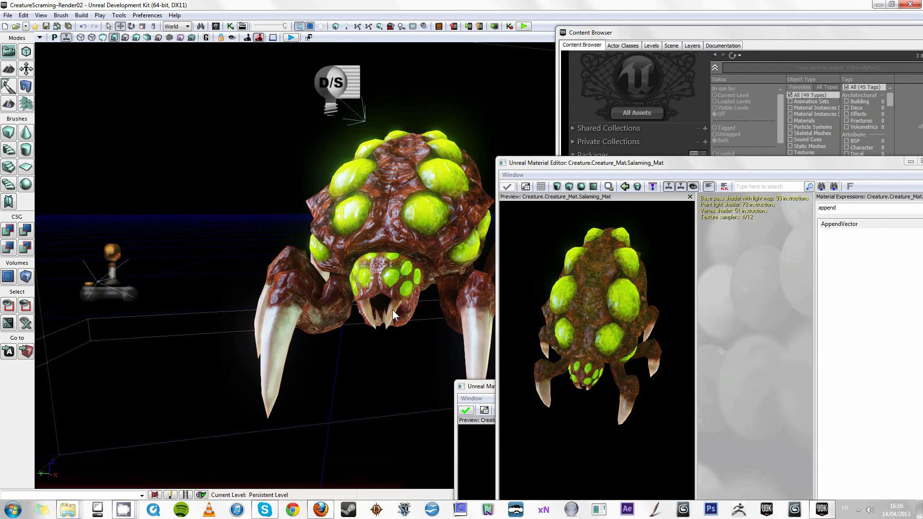
Set the R value of the constant labelled Radius 5 back to 5
double_click(611, 162)
click(236, 410)
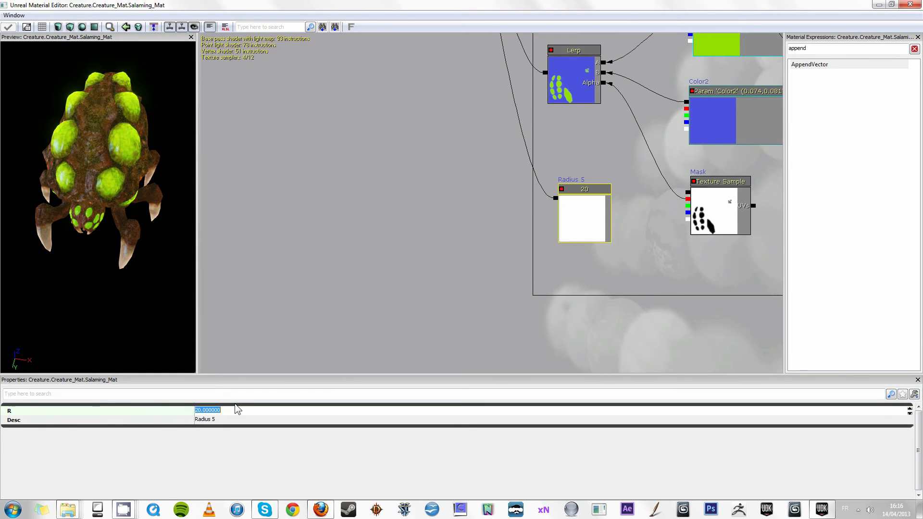
text(5)
key(Return)
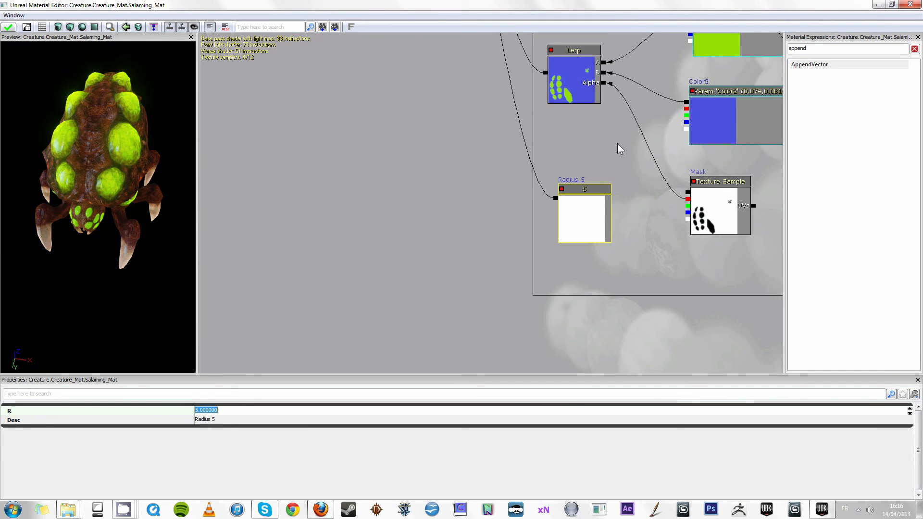
Change the SSS group's Color2 parameter to a crimson red with R 0.74, G 0 and B 0.046
drag(618, 146, 550, 237)
click(655, 231)
click(254, 411)
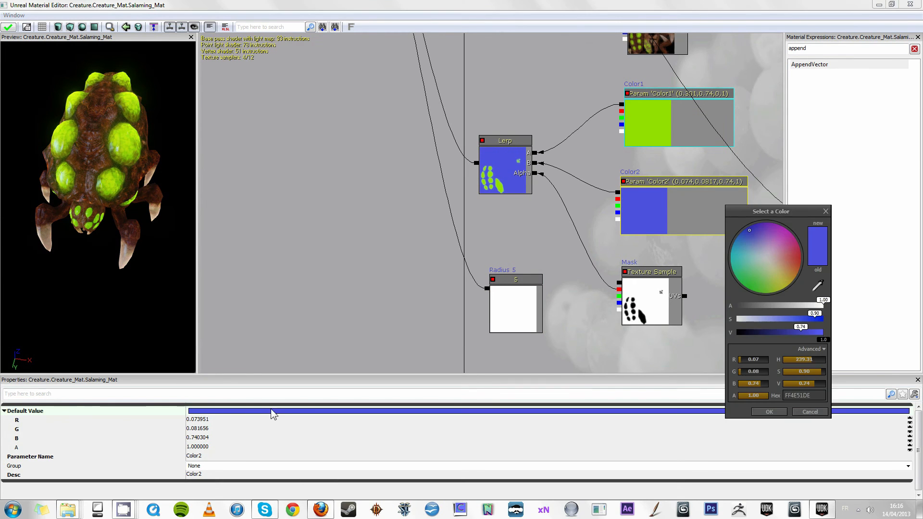
click(801, 255)
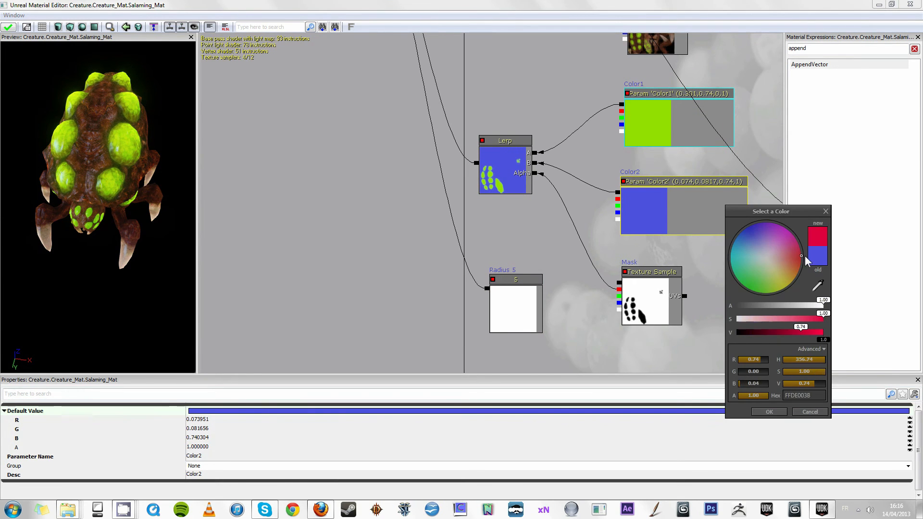
click(761, 410)
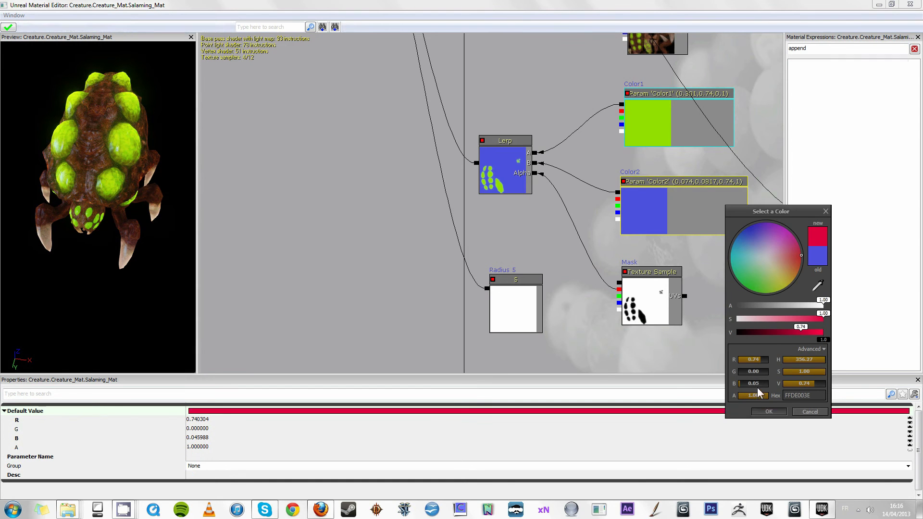
Apply the material changes, examine the creature up close in the level viewport and return to the full-size material graph
drag(284, 4, 713, 162)
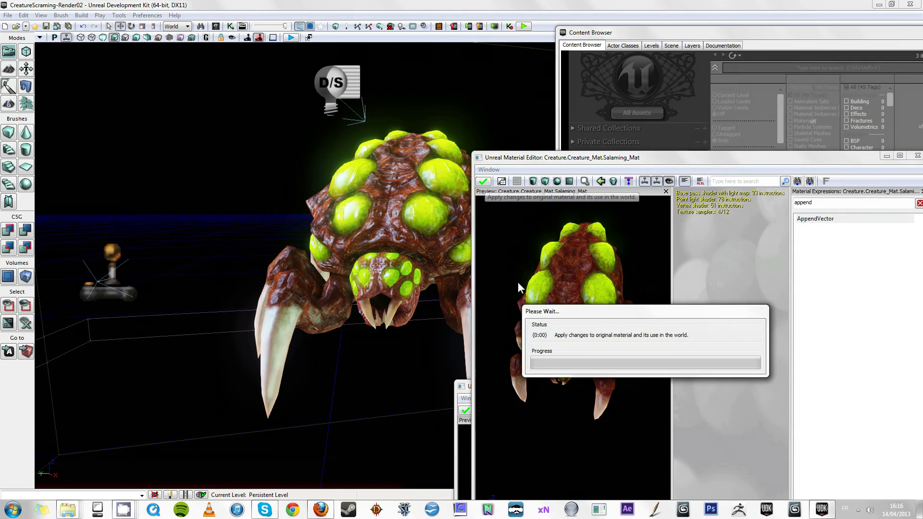
drag(431, 264, 426, 245)
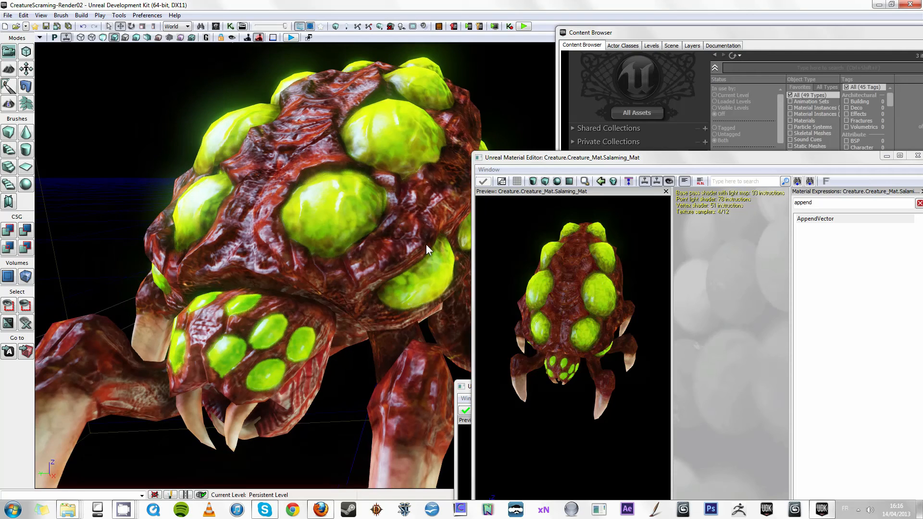
double_click(639, 157)
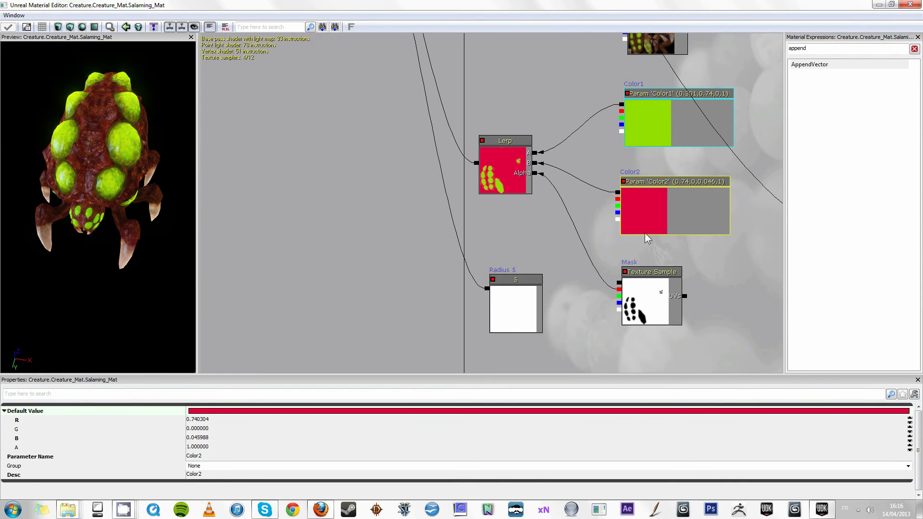
Change the SSS group's Color2 parameter to a blue with R 0.074, G 0.0817 and B 0.74, and apply the material changes
drag(662, 217, 637, 213)
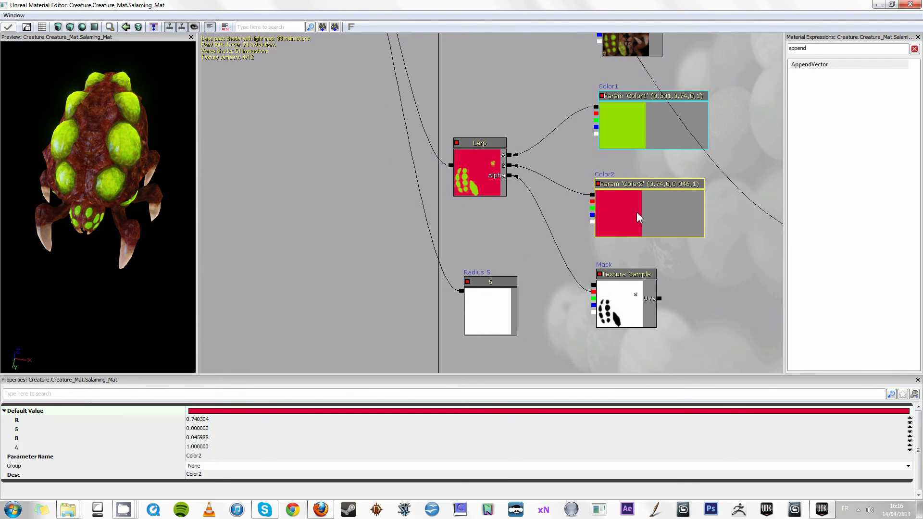
click(637, 213)
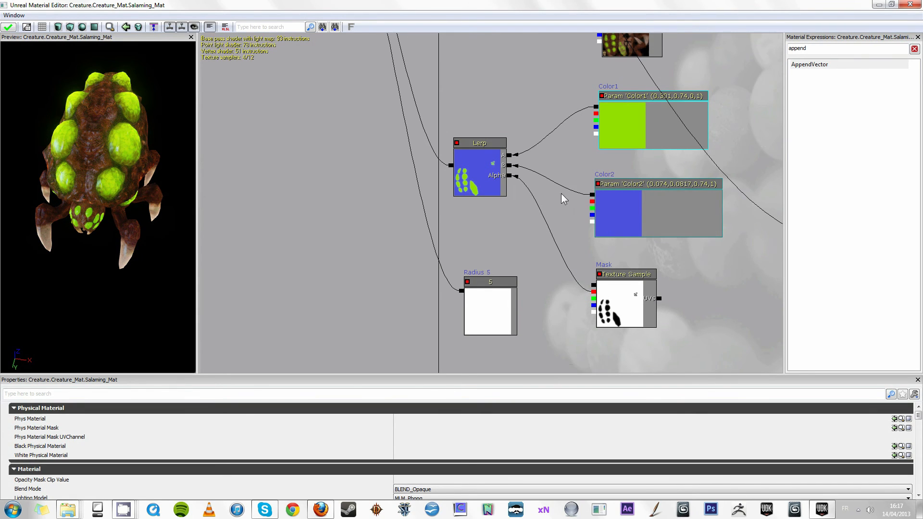
drag(536, 116, 495, 339)
scroll(570, 256, down, 3)
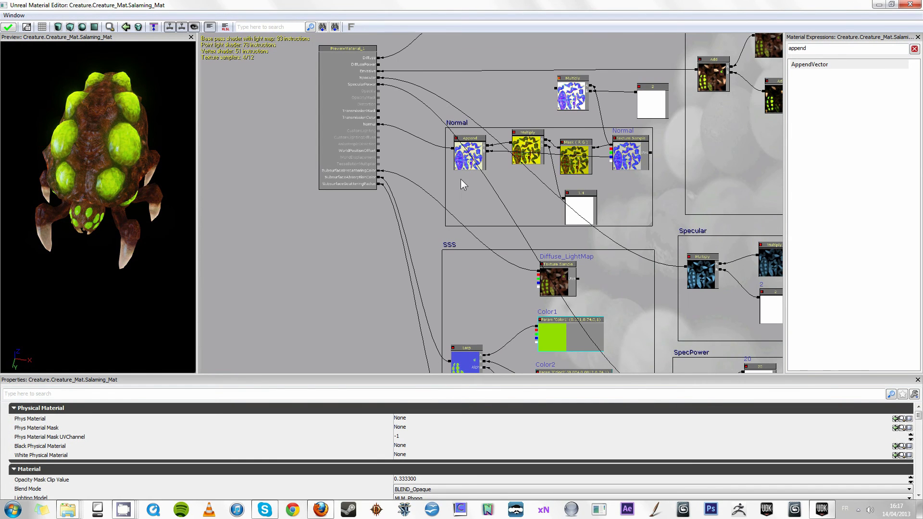
scroll(477, 203, up, 2)
drag(475, 179, 550, 295)
drag(114, 4, 364, 65)
click(373, 80)
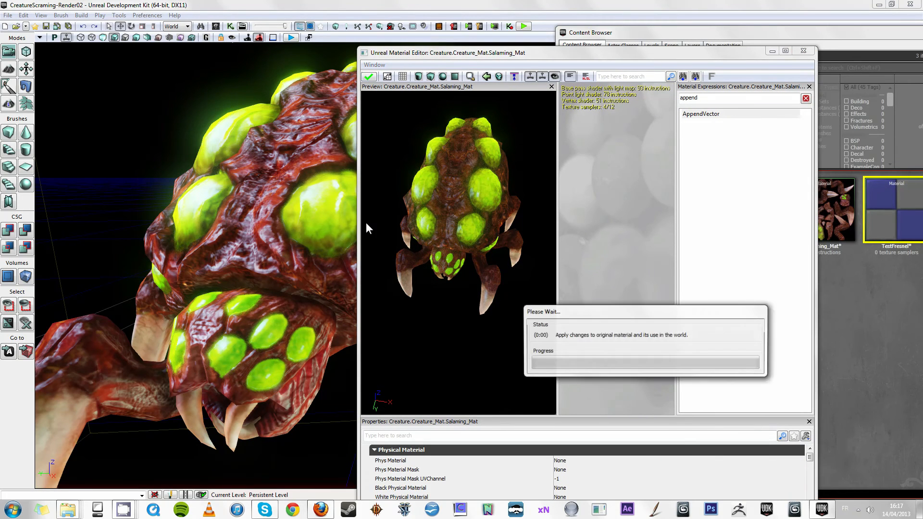
Examine the creature's scattering from closer and farther in the level viewport and return to the full-size material graph
scroll(317, 282, up, 5)
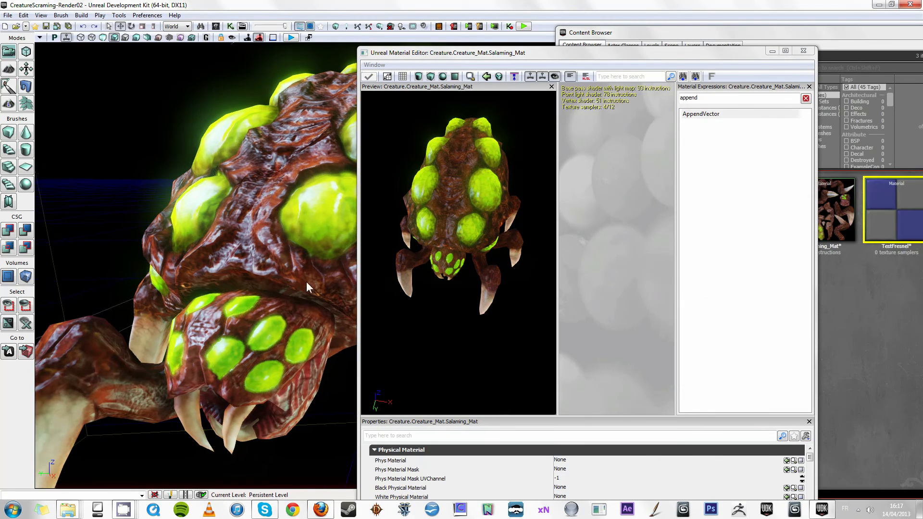
right_drag(322, 275, 288, 343)
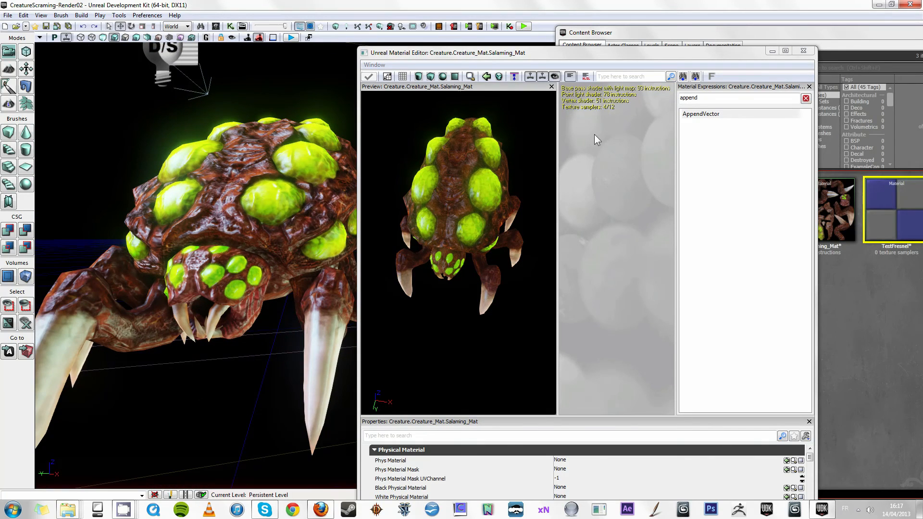
double_click(649, 53)
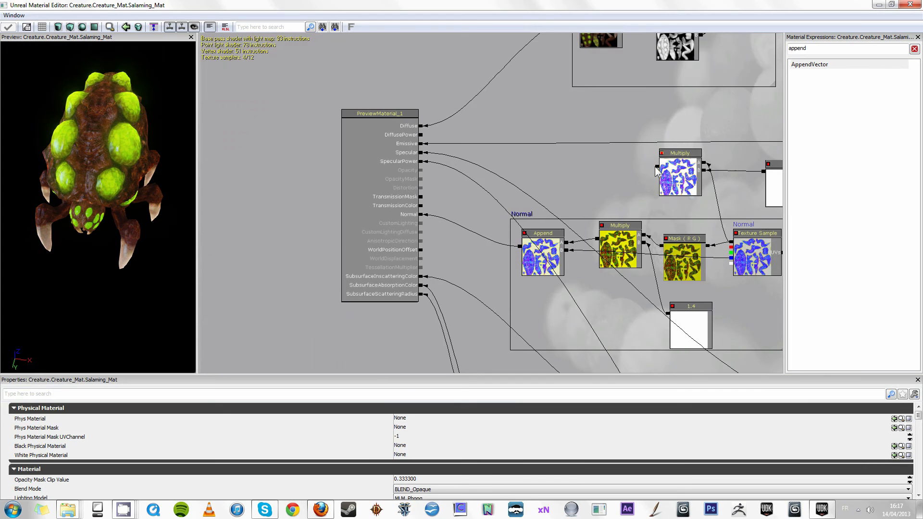
Delete the unused Multiply node and its constant 2 located above the Normal group
drag(454, 135, 284, 116)
scroll(605, 237, down, 1)
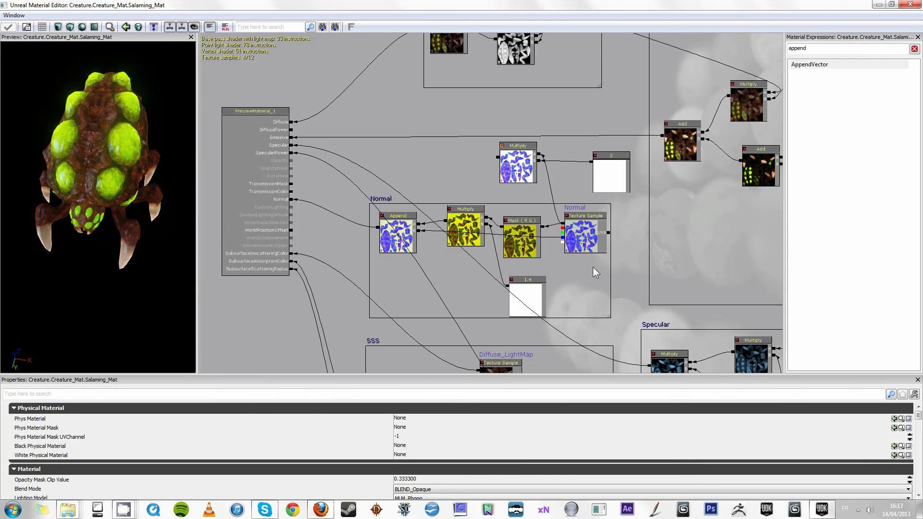
click(607, 177)
ctrl+click(527, 171)
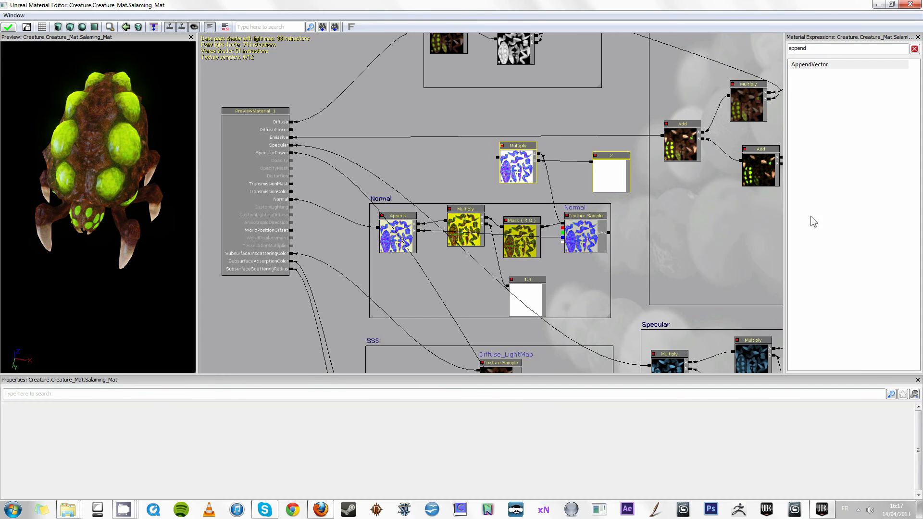
key(Delete)
drag(614, 230, 497, 310)
drag(414, 54, 431, 144)
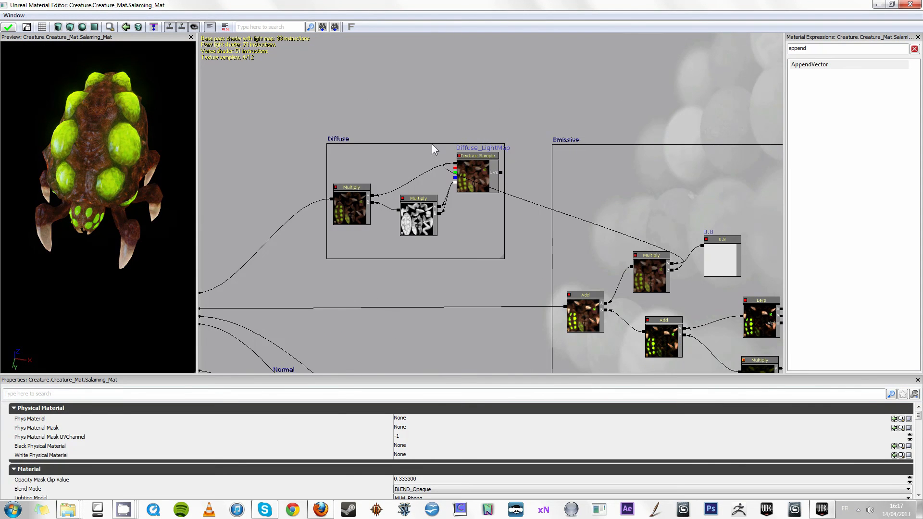
ctrl+alt+drag(322, 117, 514, 286)
right_click(501, 287)
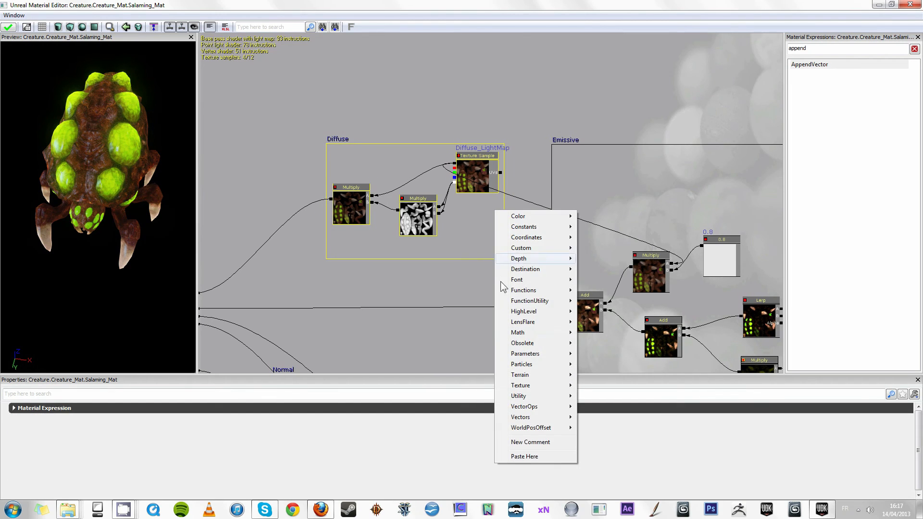
click(530, 442)
click(557, 300)
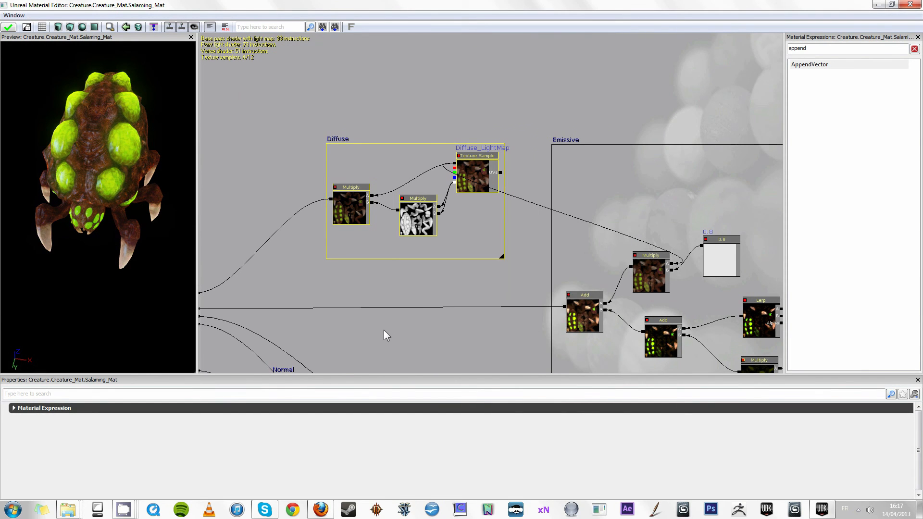
Select the texture sample in the Diffuse group and open its Desc value for editing
drag(383, 330, 409, 318)
scroll(408, 318, up, 2)
click(545, 75)
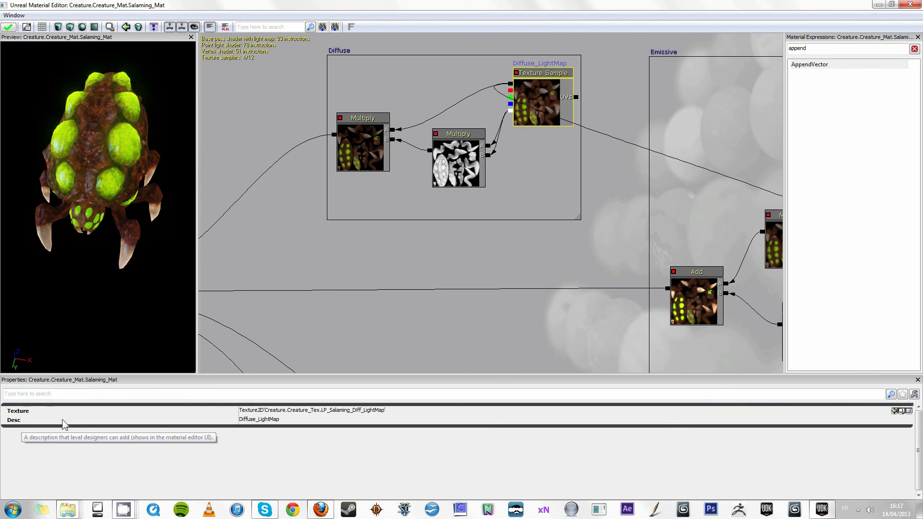
click(284, 420)
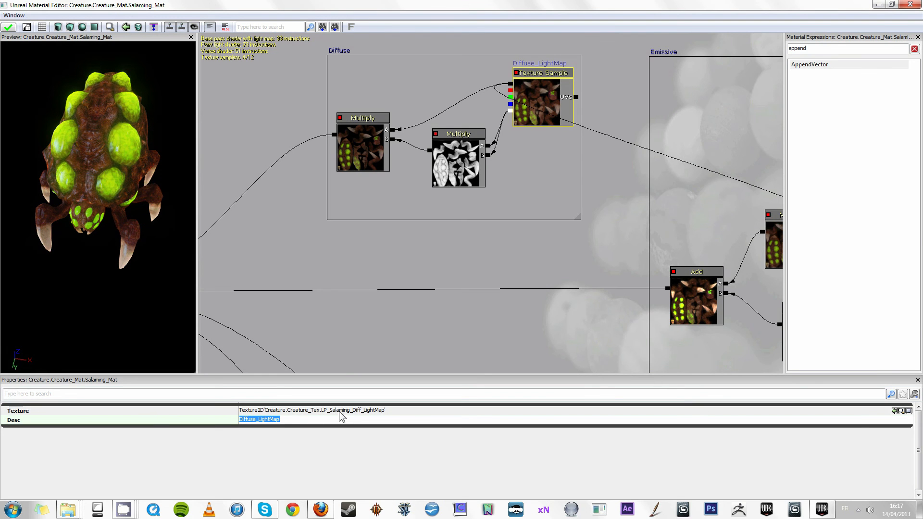
Look over the remaining groups of the material graph and close the Salaming_Mat material editor
drag(417, 234, 150, 225)
scroll(581, 265, down, 2)
drag(585, 251, 558, 144)
drag(622, 221, 590, 177)
scroll(588, 214, down, 2)
drag(586, 216, 467, 78)
scroll(586, 221, down, 2)
drag(548, 259, 766, 252)
drag(440, 229, 452, 312)
scroll(452, 315, up, 1)
click(910, 4)
click(452, 270)
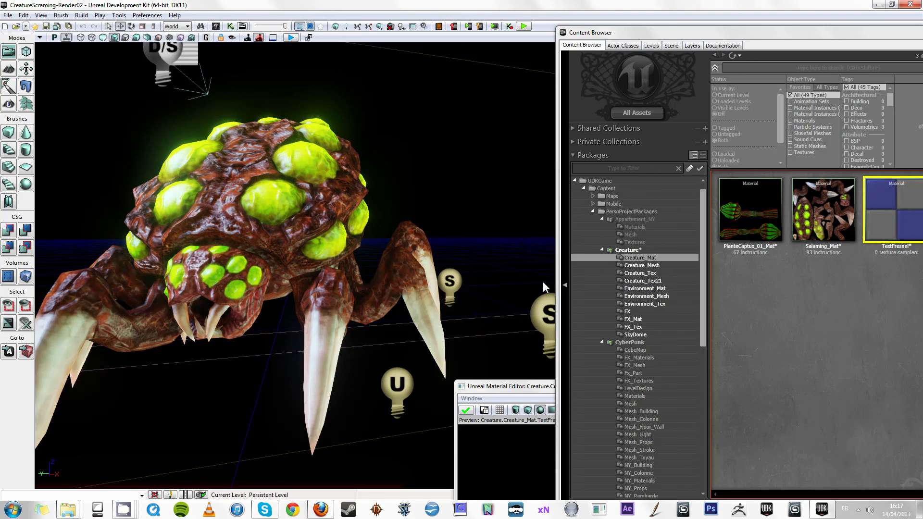
Select the dominant directional light above the creature and examine the creature under the level's lights
right_drag(399, 202, 421, 222)
drag(422, 229, 394, 204)
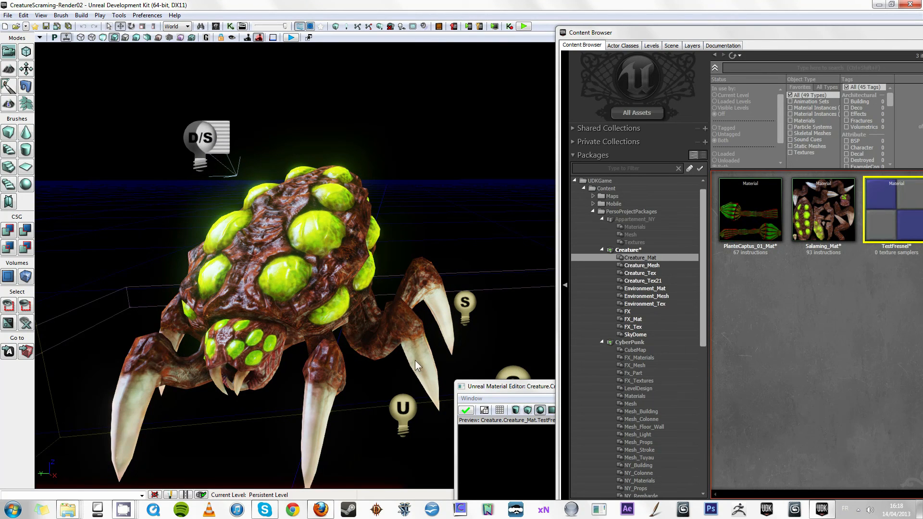
click(192, 140)
drag(217, 152, 353, 210)
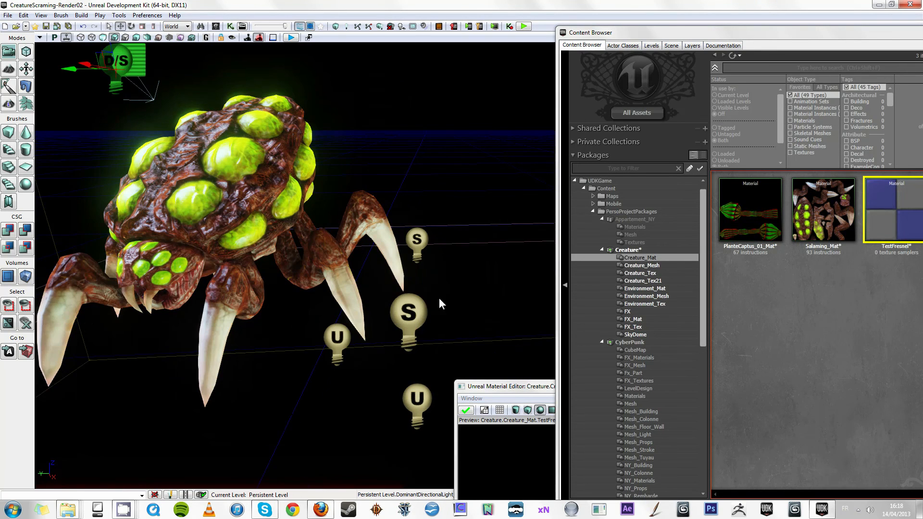
drag(425, 308, 333, 198)
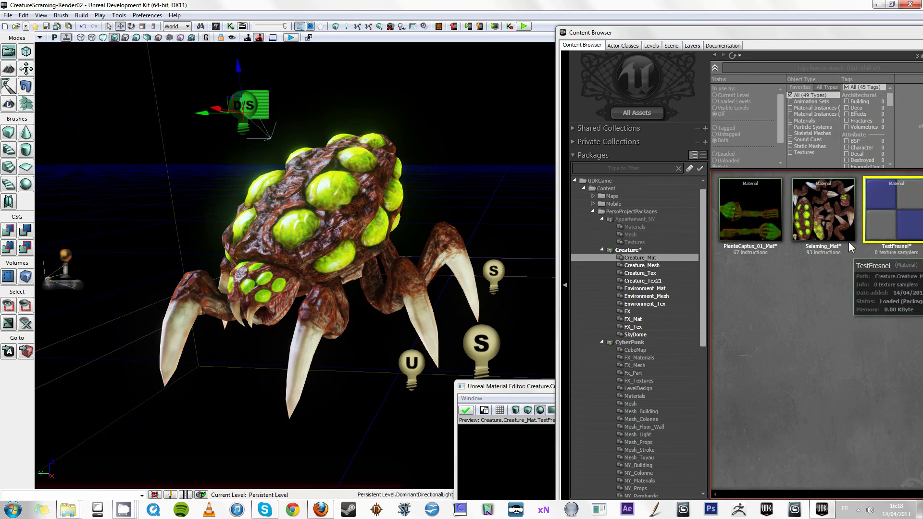
Bring the TestFresnel material editor to the front and close it
double_click(894, 204)
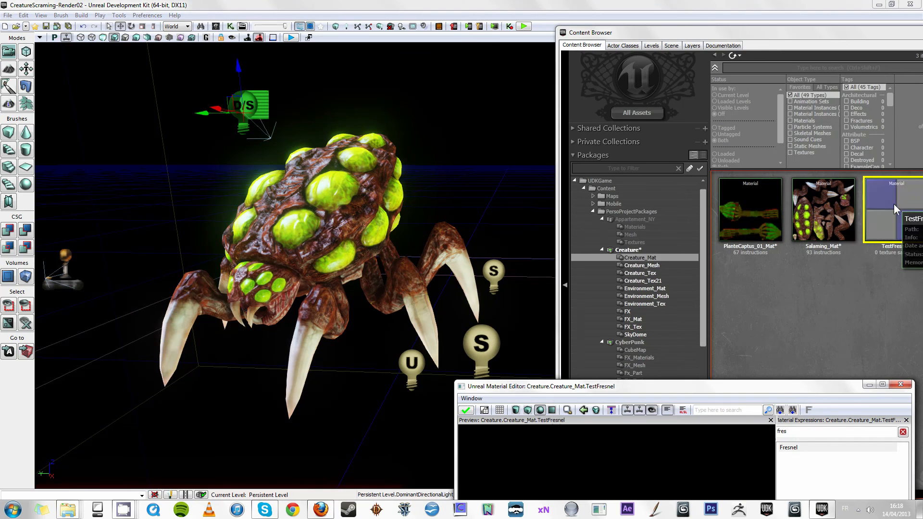
click(897, 385)
click(492, 274)
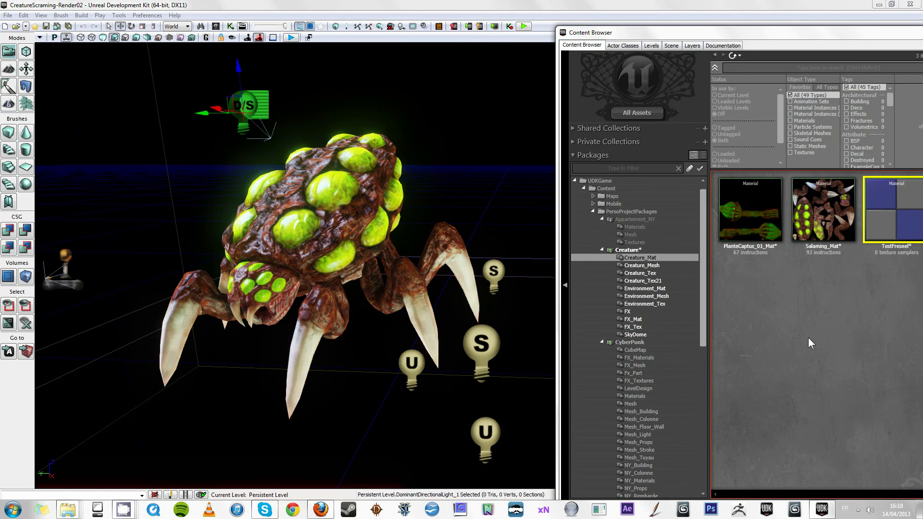
Examine the creature's rear and check the build quality choices in the lighting build options
drag(518, 357, 396, 244)
middle_drag(397, 244, 431, 245)
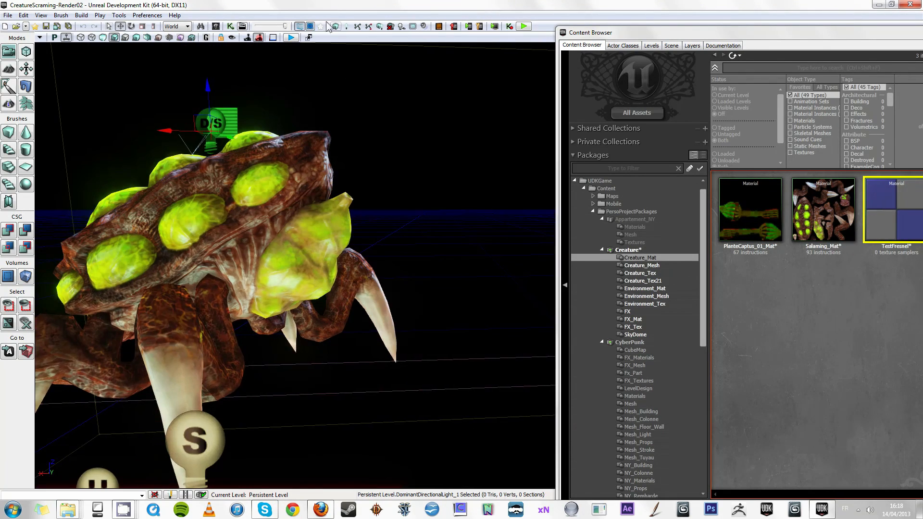
click(346, 26)
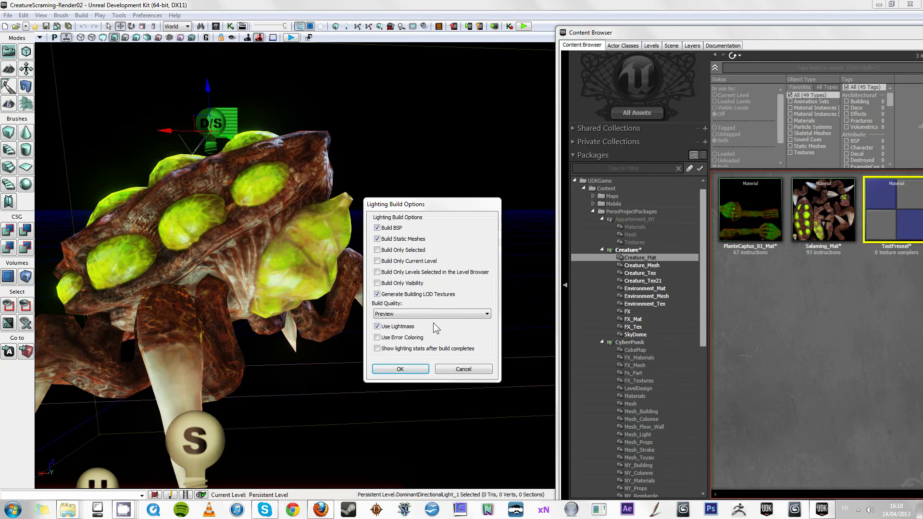
click(432, 314)
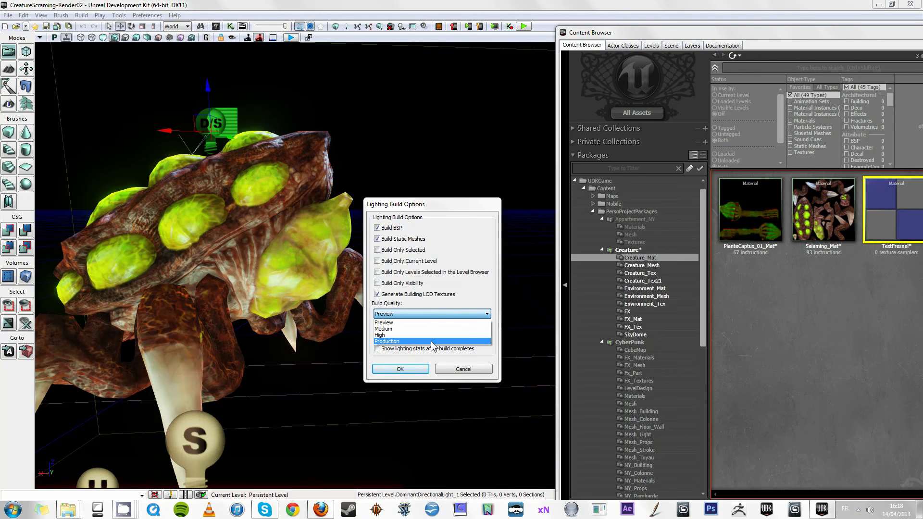
click(464, 367)
click(416, 369)
Switch the level viewport to game view and examine the finished creature from several angles
drag(308, 283, 316, 329)
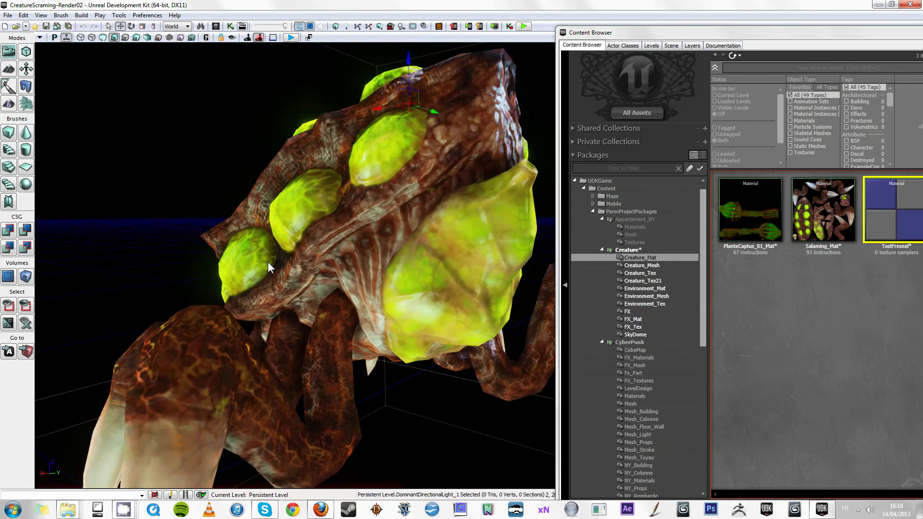
key(g)
drag(371, 204, 274, 96)
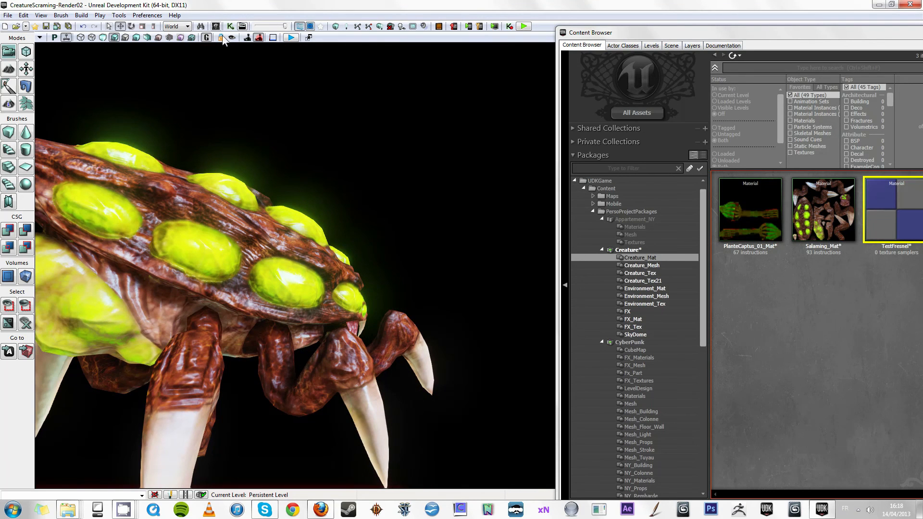
click(206, 38)
click(206, 38)
drag(310, 163, 278, 178)
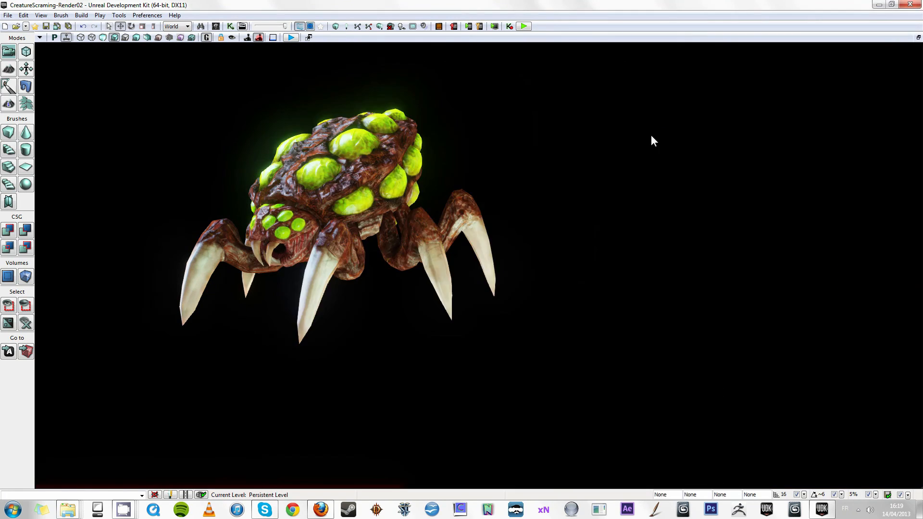
drag(651, 135, 627, 150)
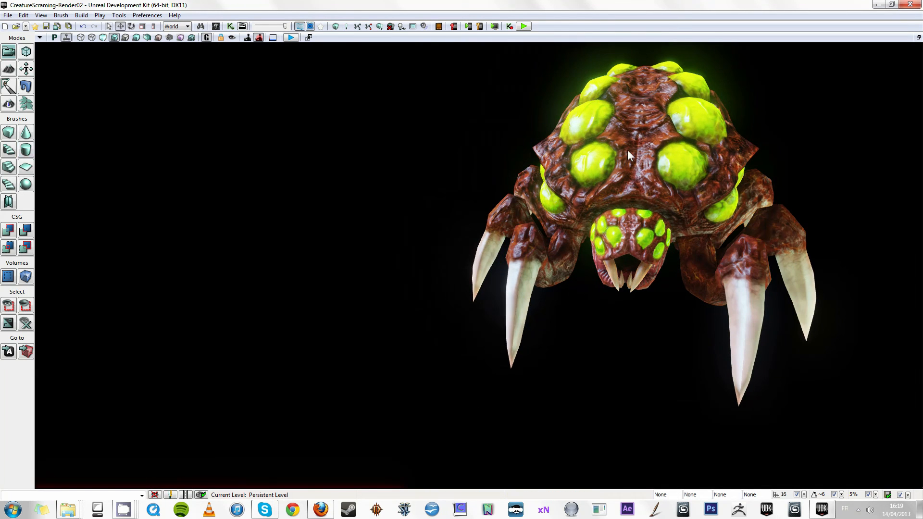